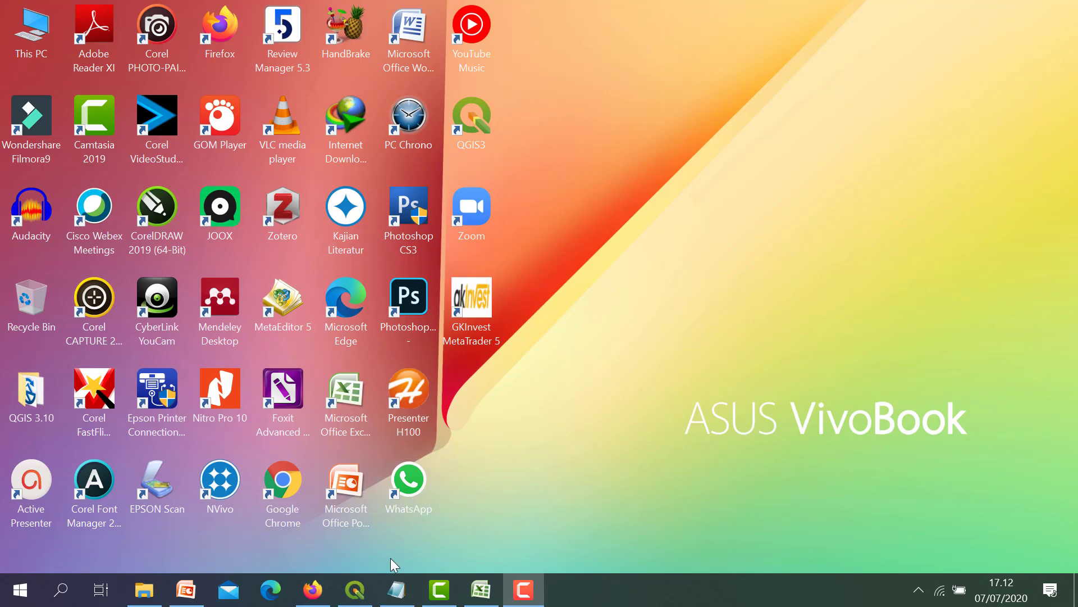
# Switch to QGIS, start adding a vector layer from a file, and clear the previous dataset path
pyautogui.click(357, 591)
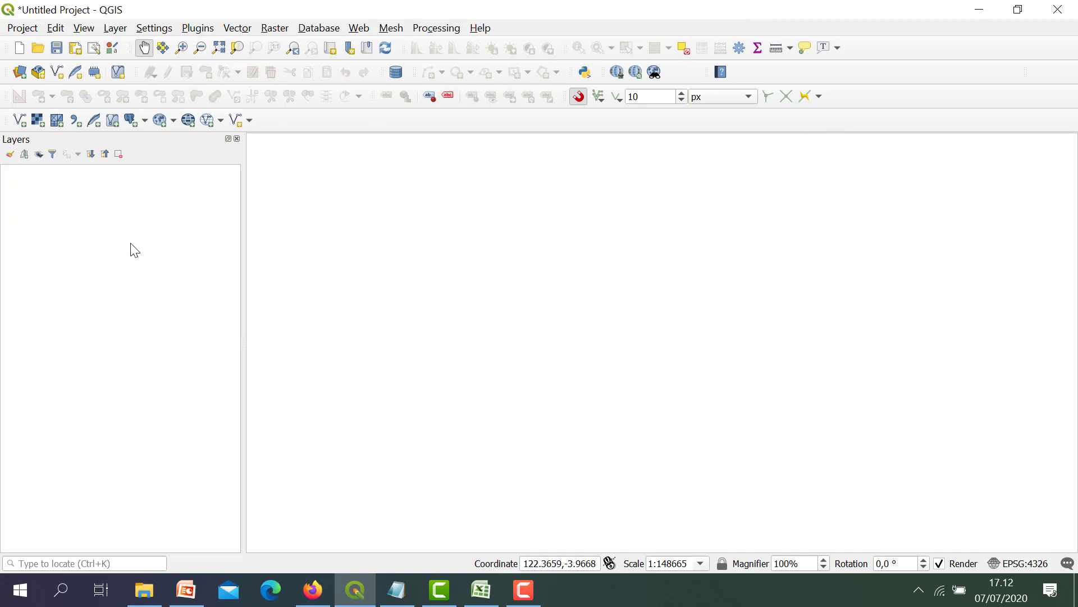
pyautogui.click(114, 33)
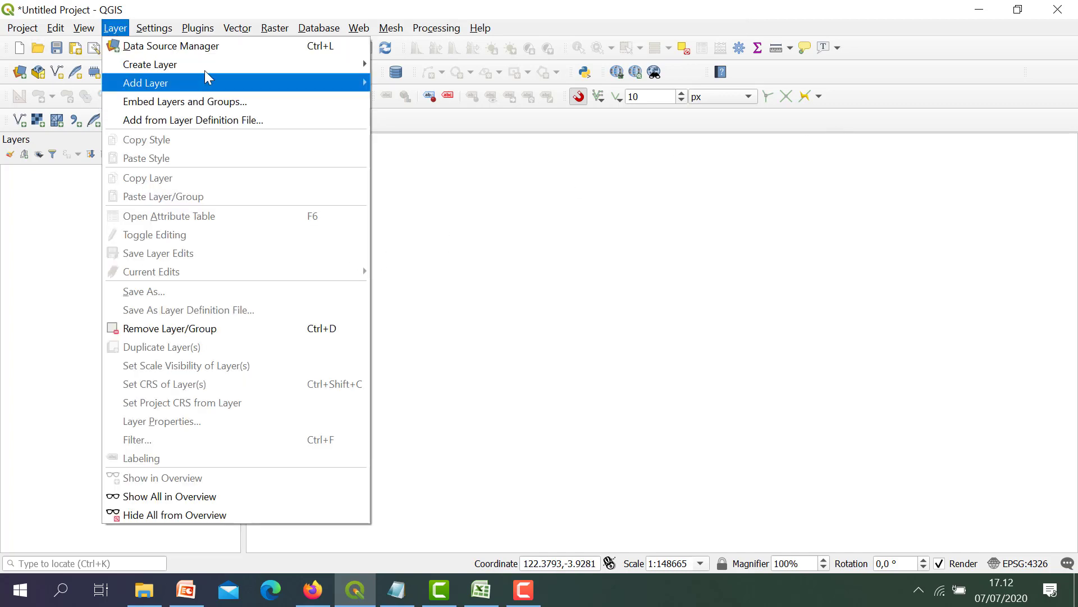
pyautogui.moveTo(206, 82)
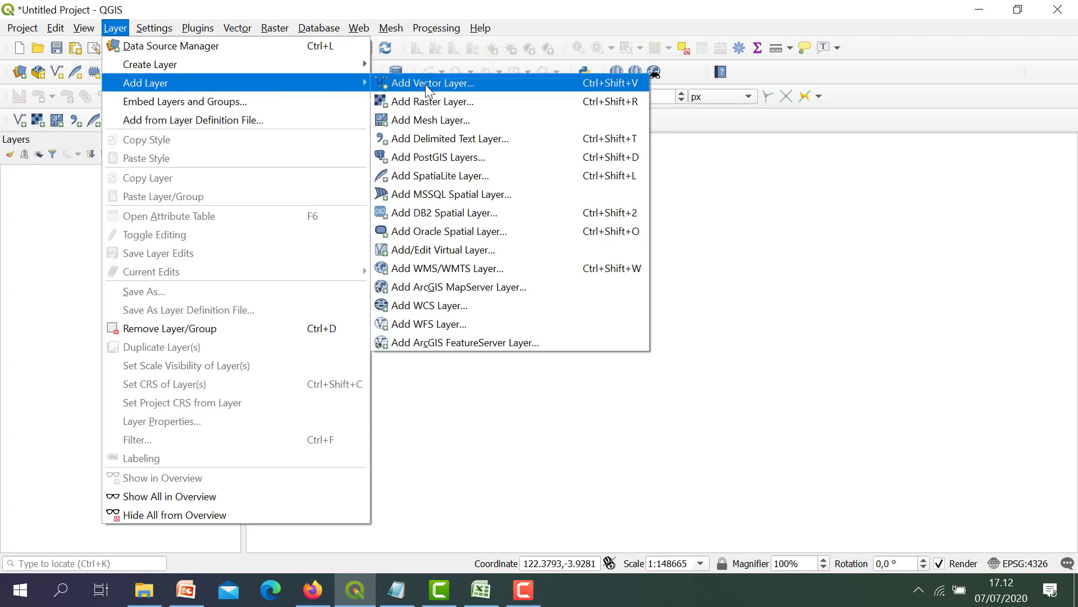
pyautogui.click(865, 293)
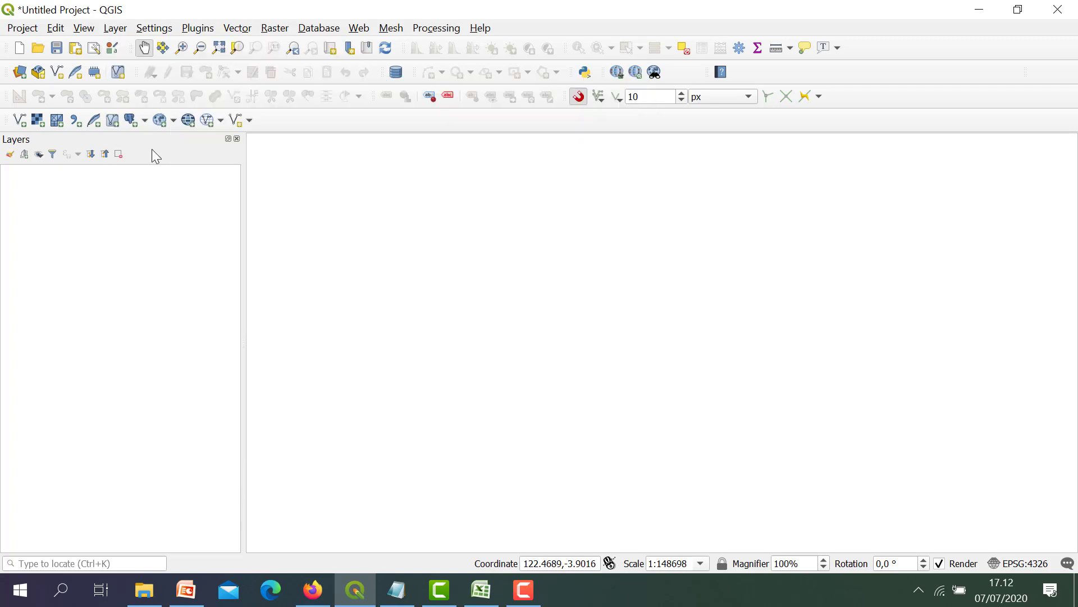
pyautogui.click(19, 120)
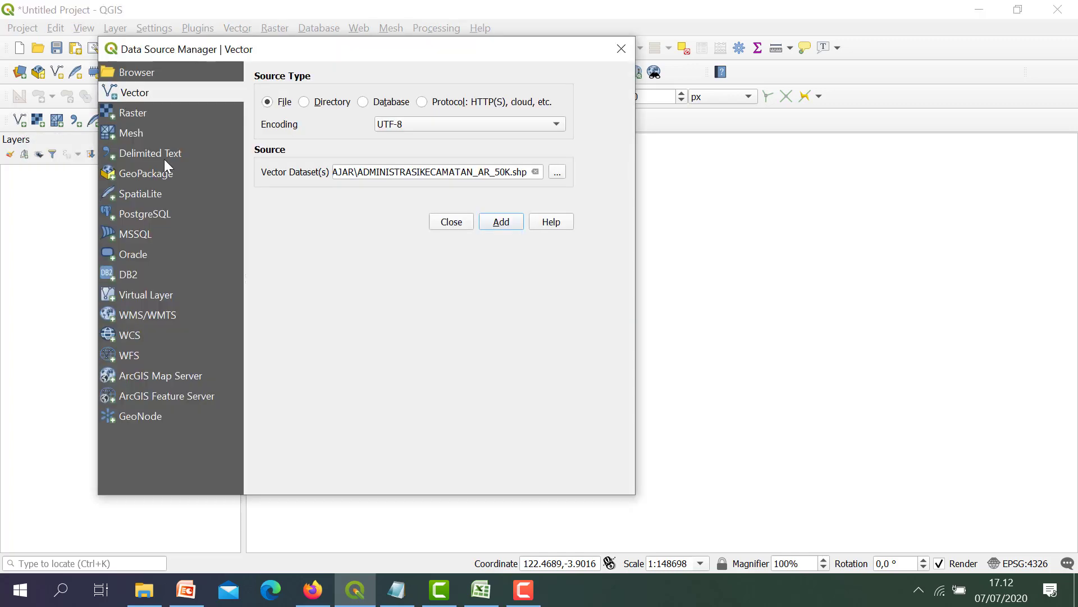
pyautogui.click(536, 172)
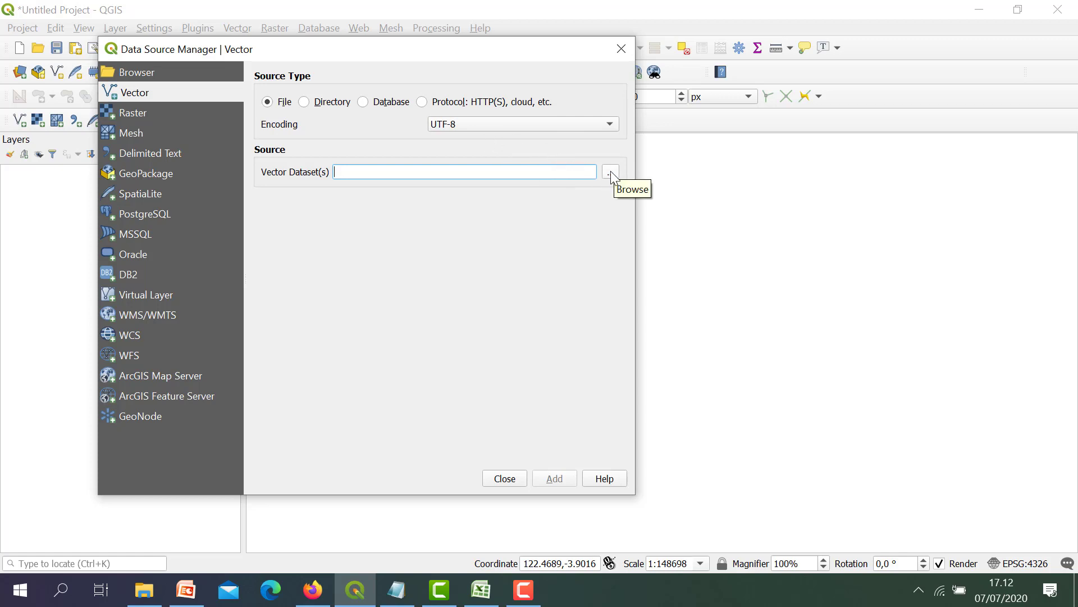
# Add ADMINISTRASIKECAMATAN_AR_50K.shp from the PETA BELAJAR folder as a vector layer and close the data source dialog
pyautogui.click(611, 171)
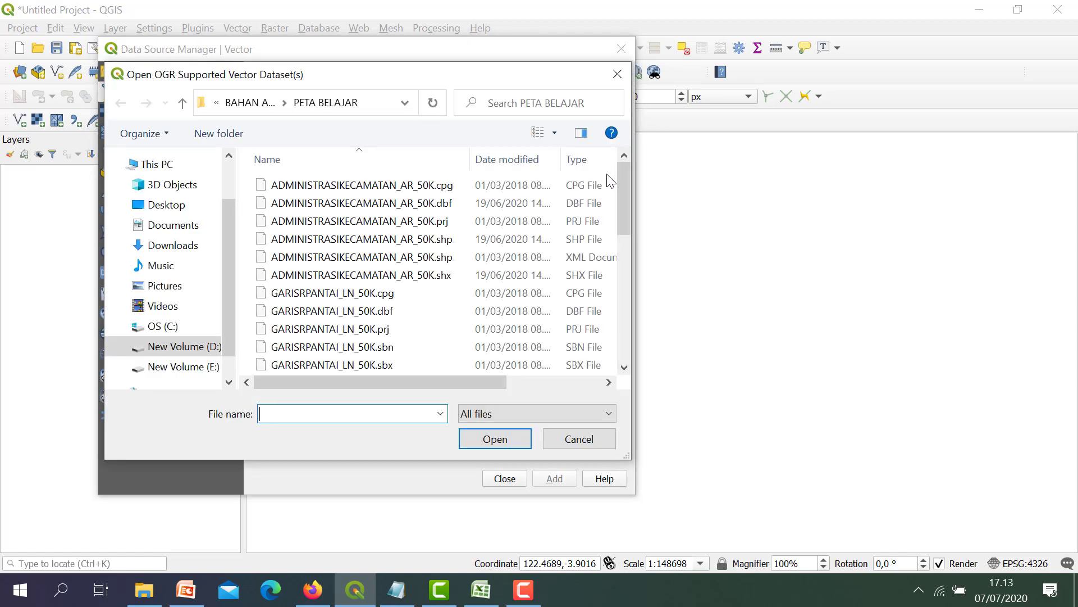
pyautogui.click(248, 104)
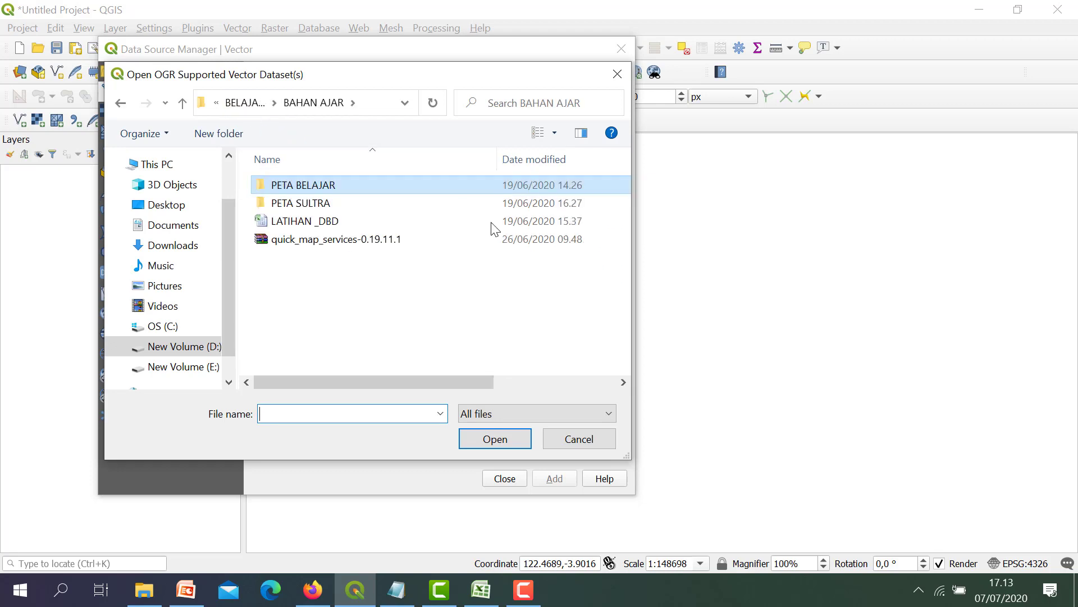
pyautogui.doubleClick(275, 187)
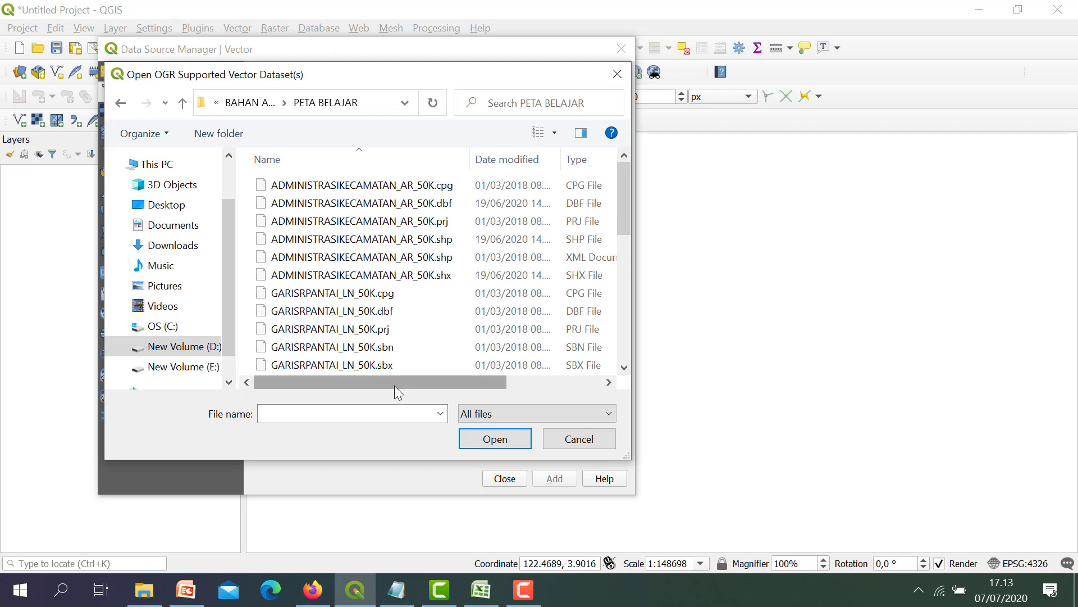
pyautogui.click(415, 239)
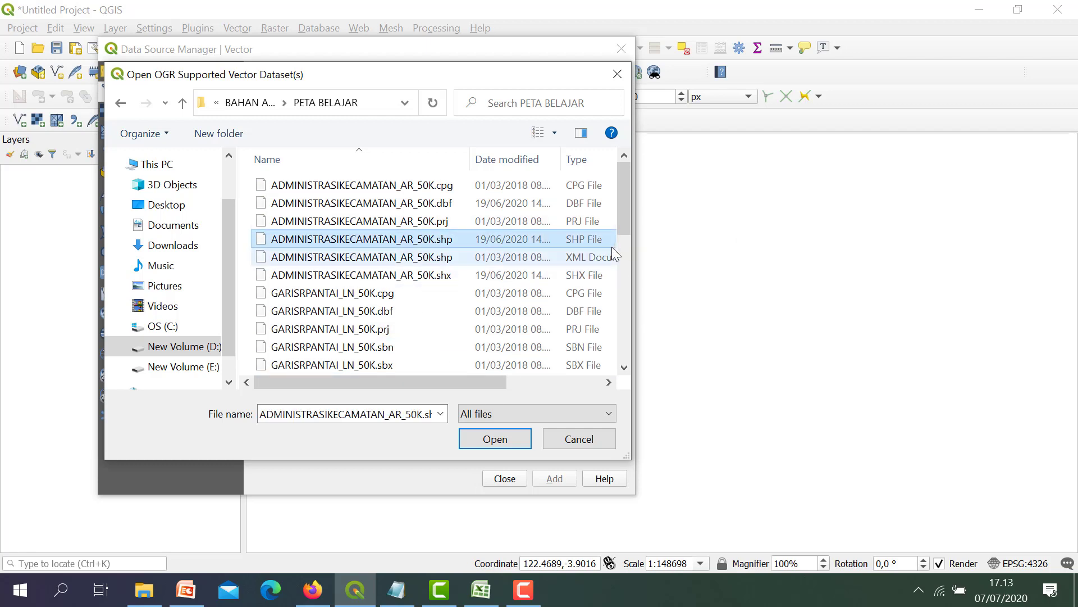
pyautogui.click(494, 441)
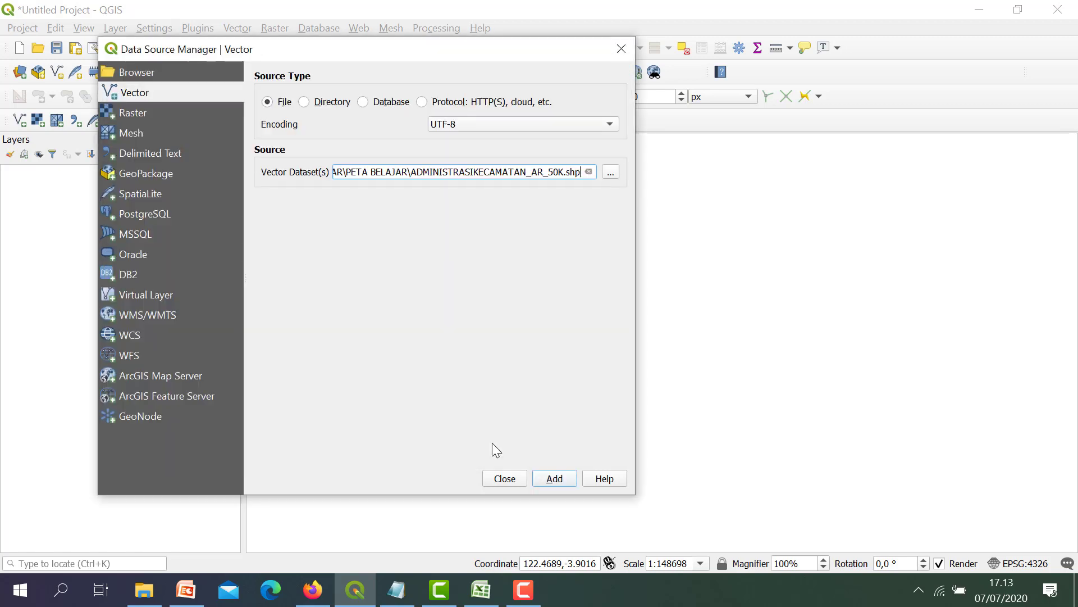
pyautogui.click(557, 479)
pyautogui.click(505, 481)
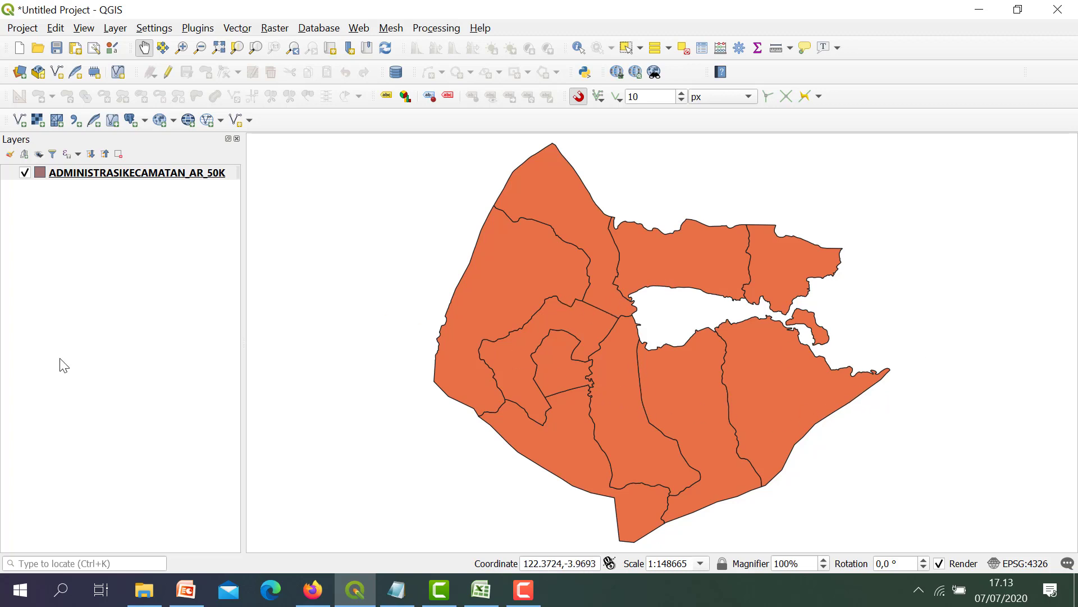
# Style the ADMINISTRASIKECAMATAN_AR_50K layer as Categorized by the NAMOBJ field with random colors, classifying all values
pyautogui.rightClick(97, 179)
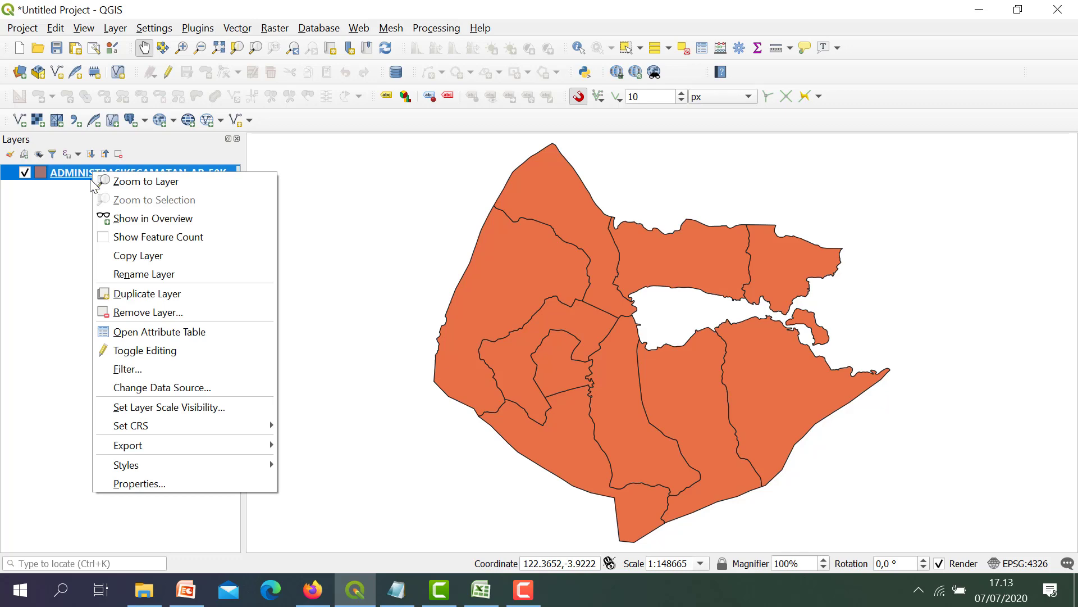
pyautogui.click(126, 484)
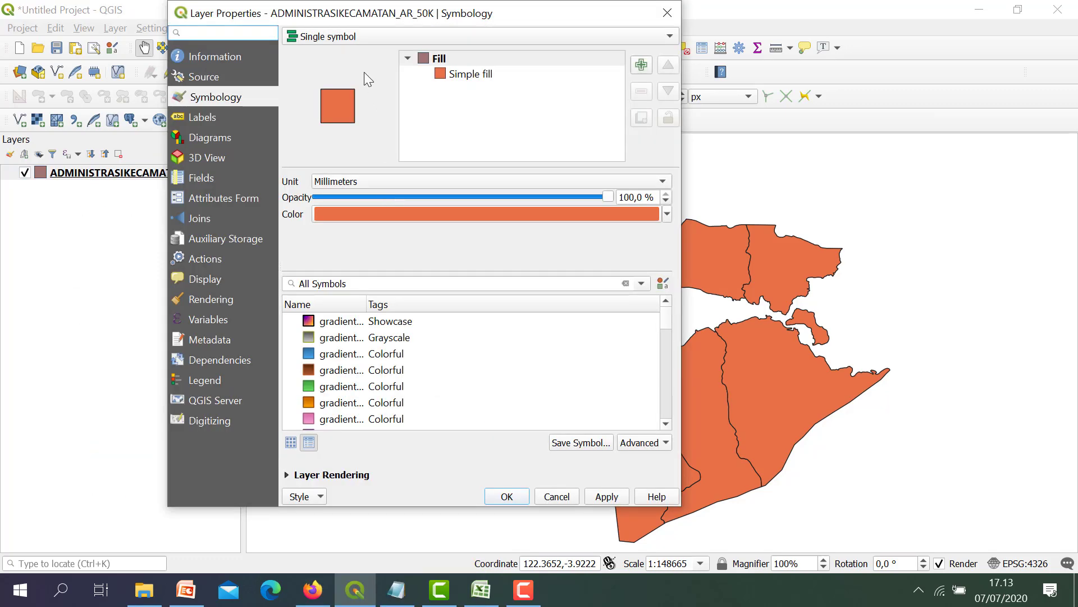
pyautogui.click(349, 36)
pyautogui.click(347, 52)
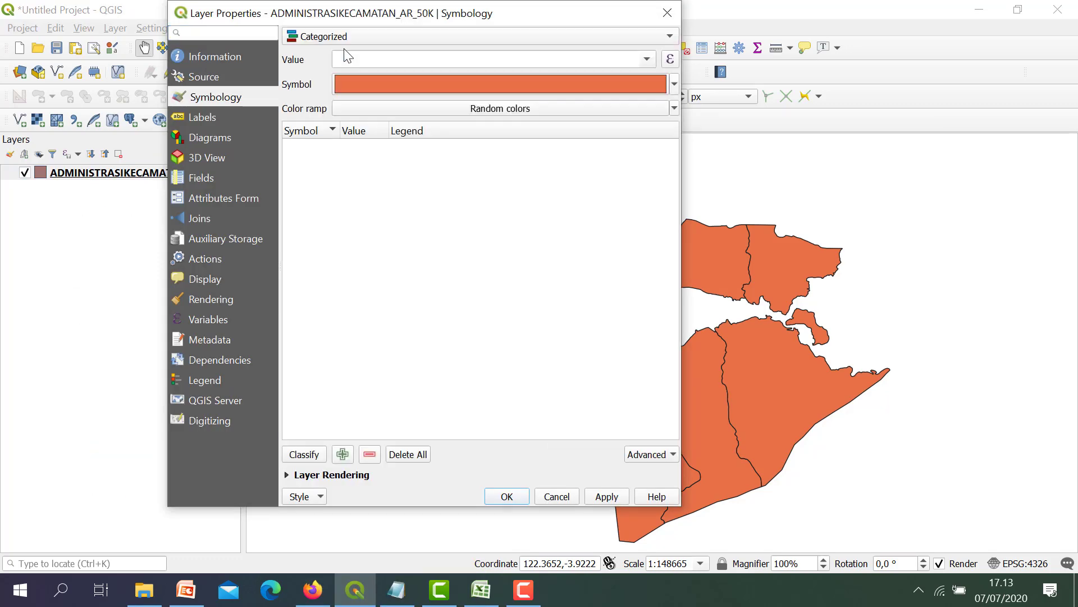
pyautogui.click(647, 61)
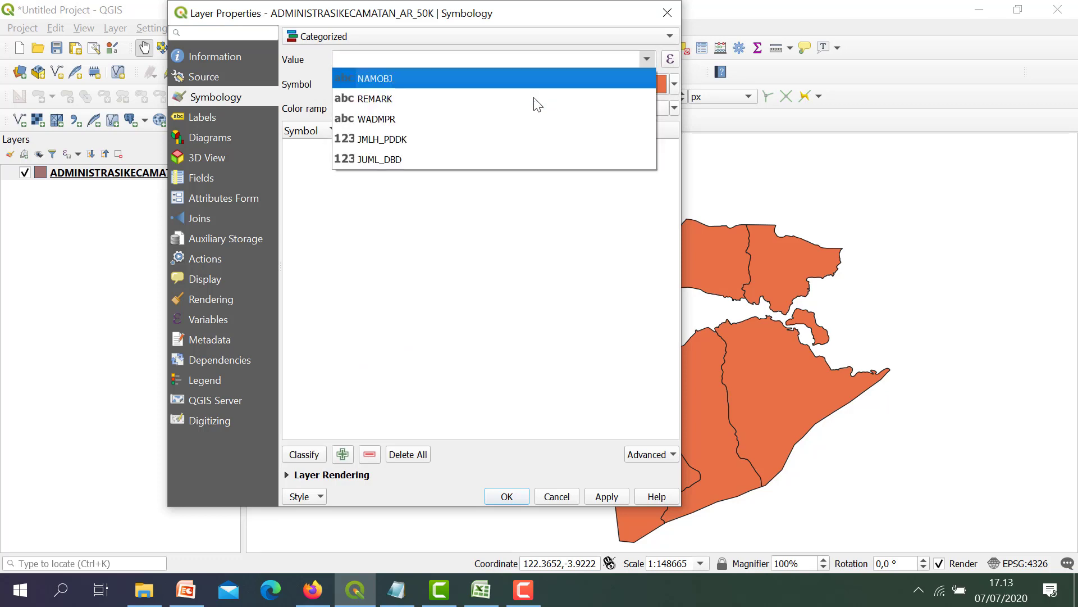
pyautogui.click(483, 118)
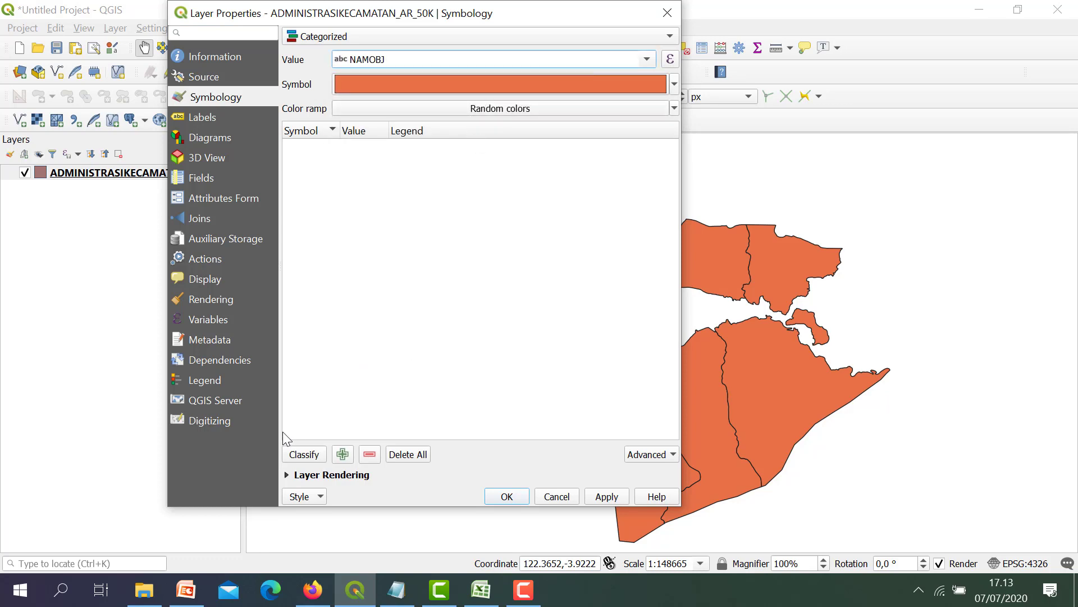
pyautogui.click(303, 454)
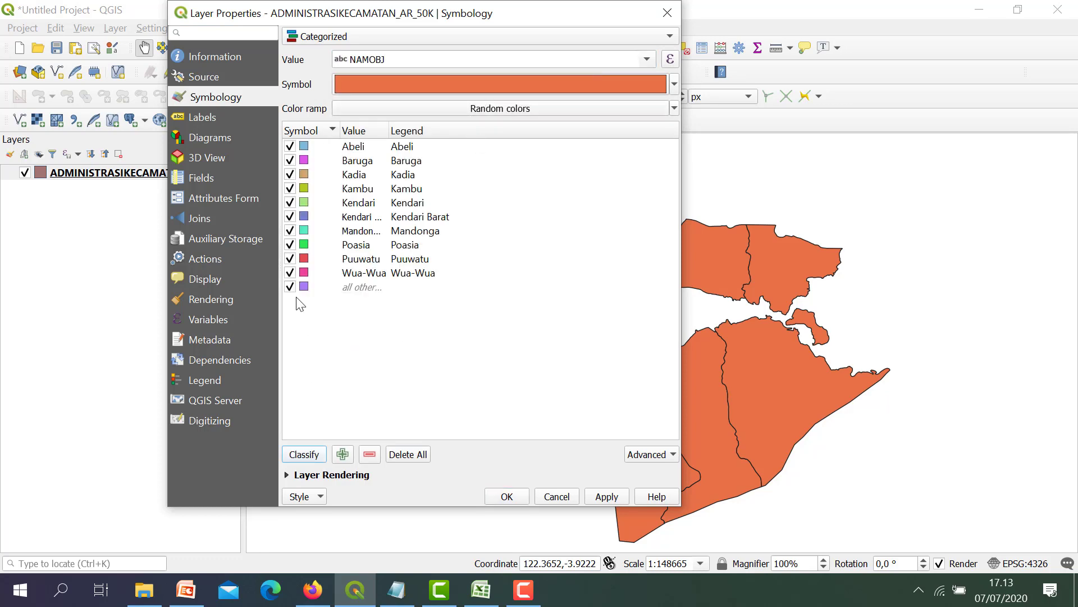
pyautogui.click(607, 496)
pyautogui.click(507, 496)
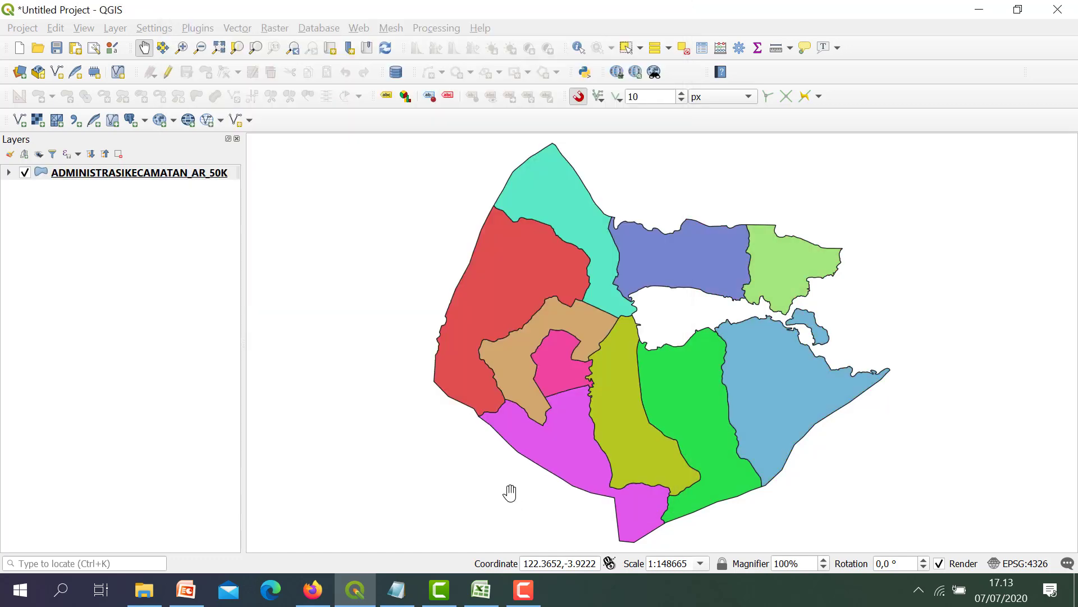
# Label the districts with Single labels using the NAMOBJ field and show the full map extent
pyautogui.click(385, 97)
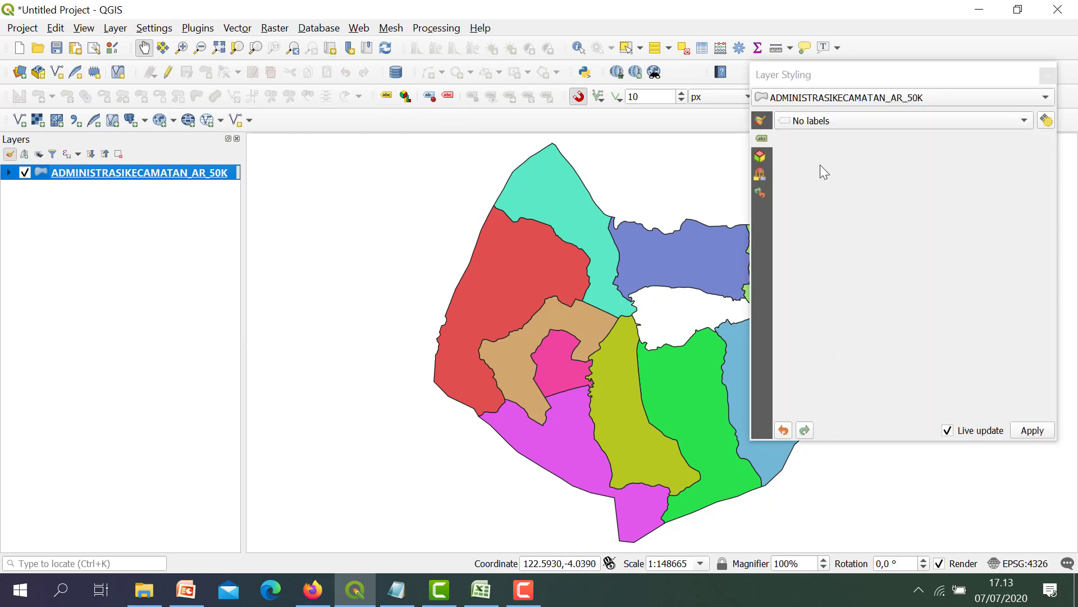
pyautogui.click(811, 124)
pyautogui.click(810, 135)
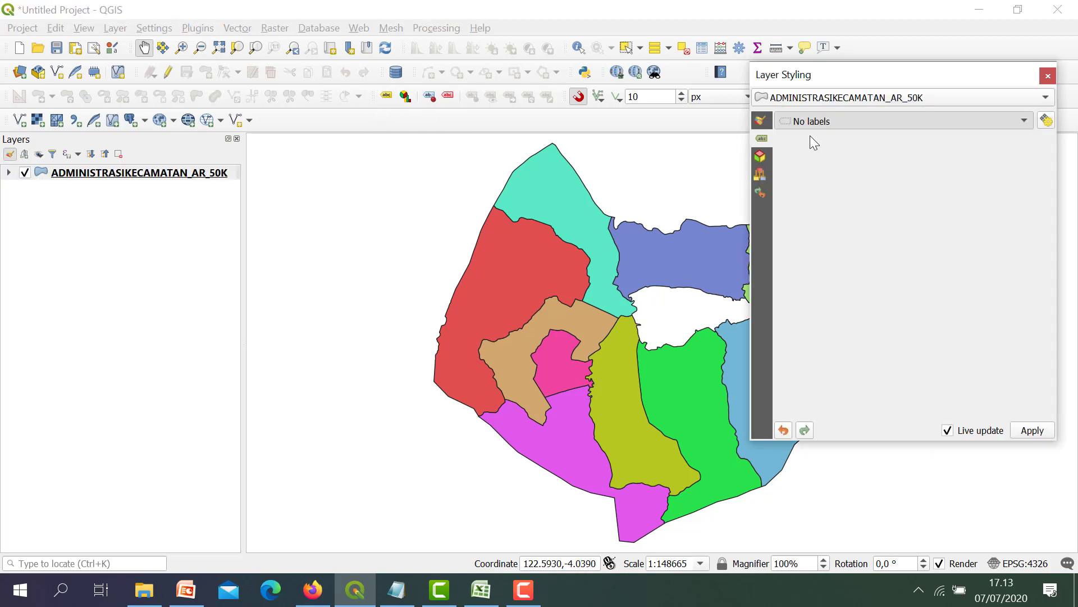
pyautogui.click(1033, 430)
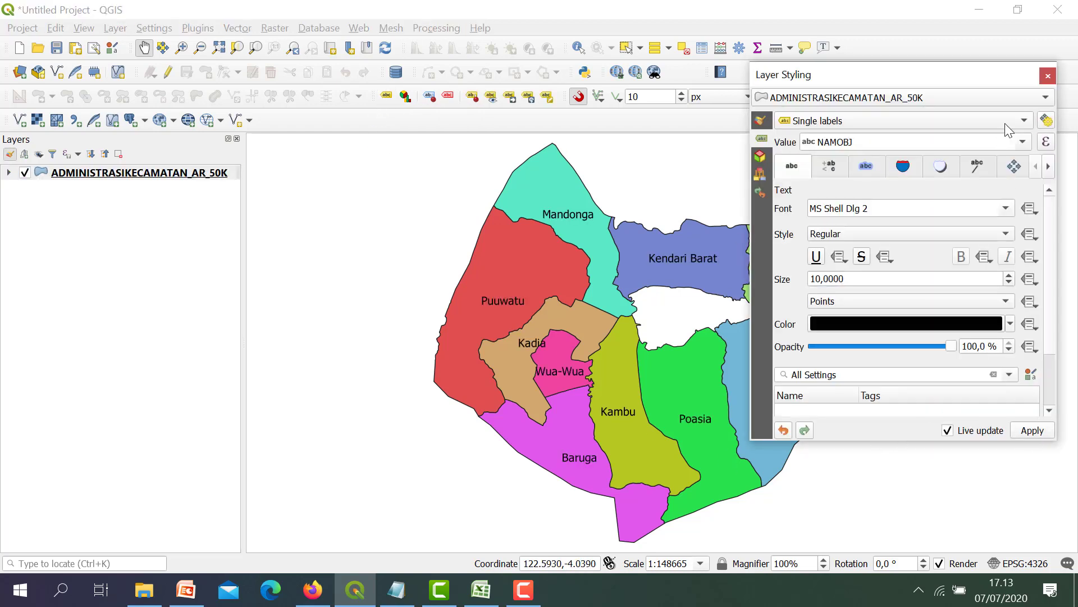
pyautogui.click(1050, 73)
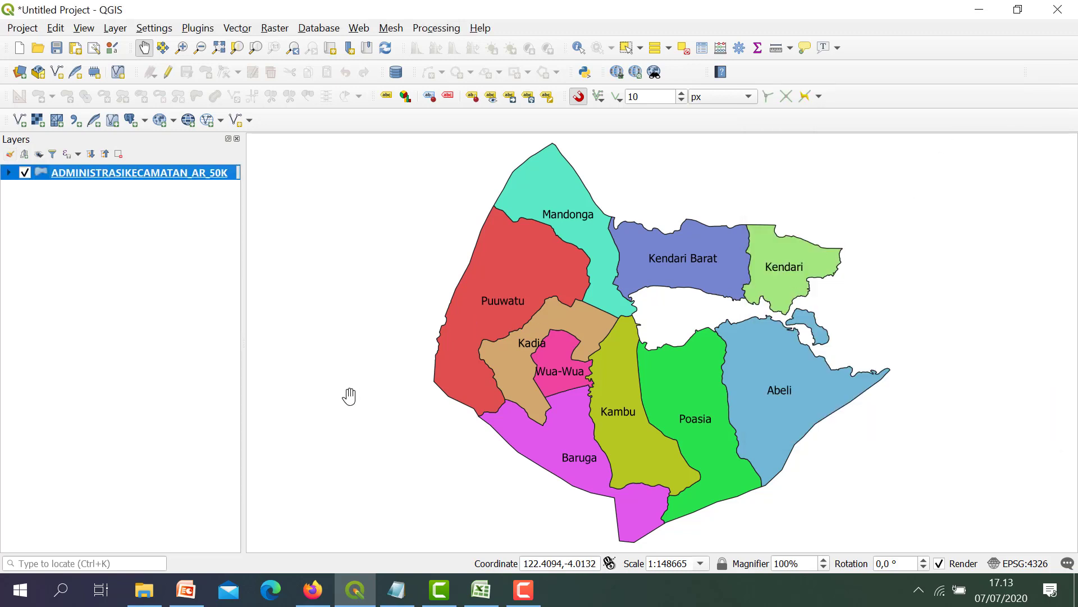
pyautogui.click(221, 52)
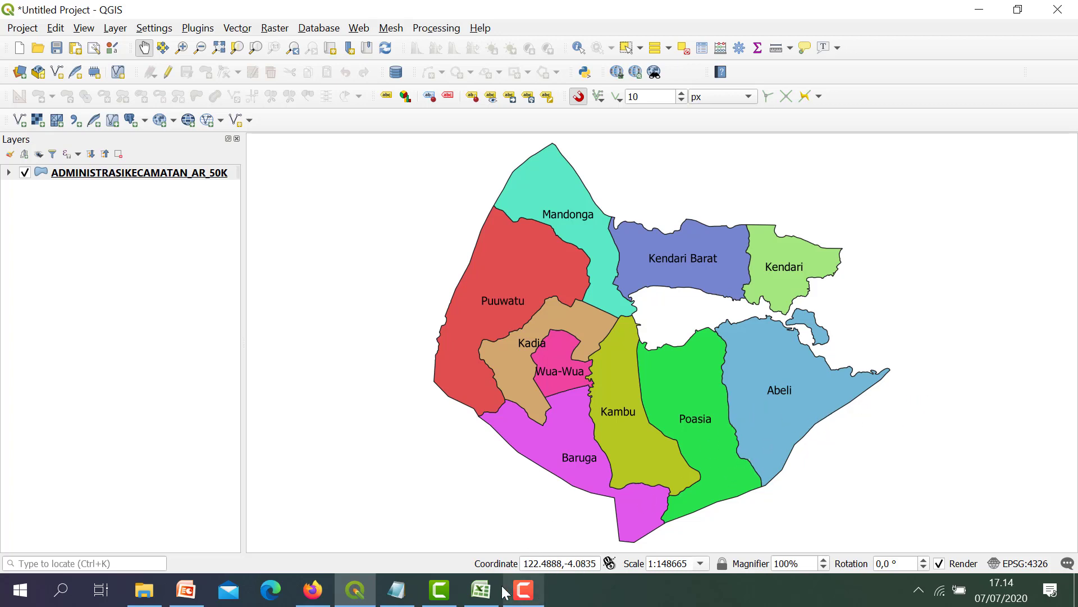
# Switch to the TITIK KASUS workbook in Excel and move point A's coordinates from C2:D2 to F2:G2
pyautogui.click(481, 594)
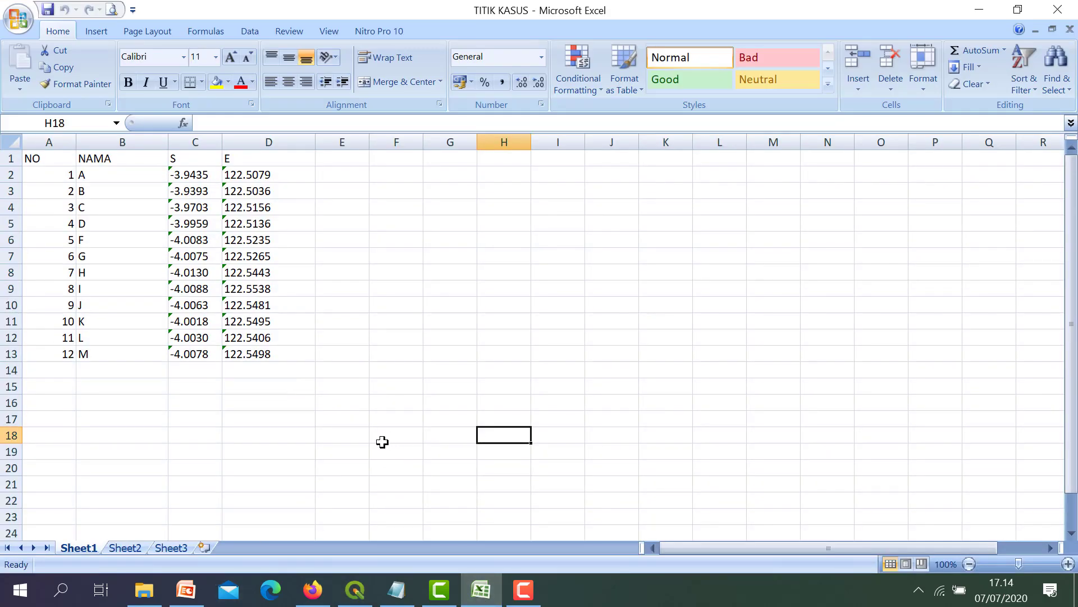
pyautogui.click(376, 300)
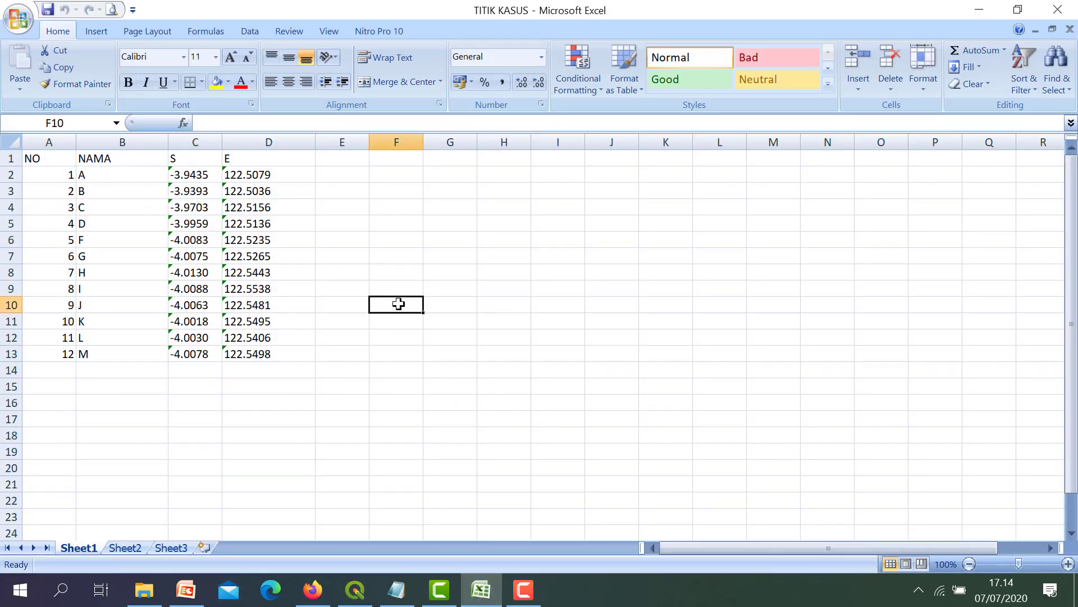
pyautogui.keyDown('ctrl'); pyautogui.scroll(2, 349, 309); pyautogui.keyUp('ctrl')
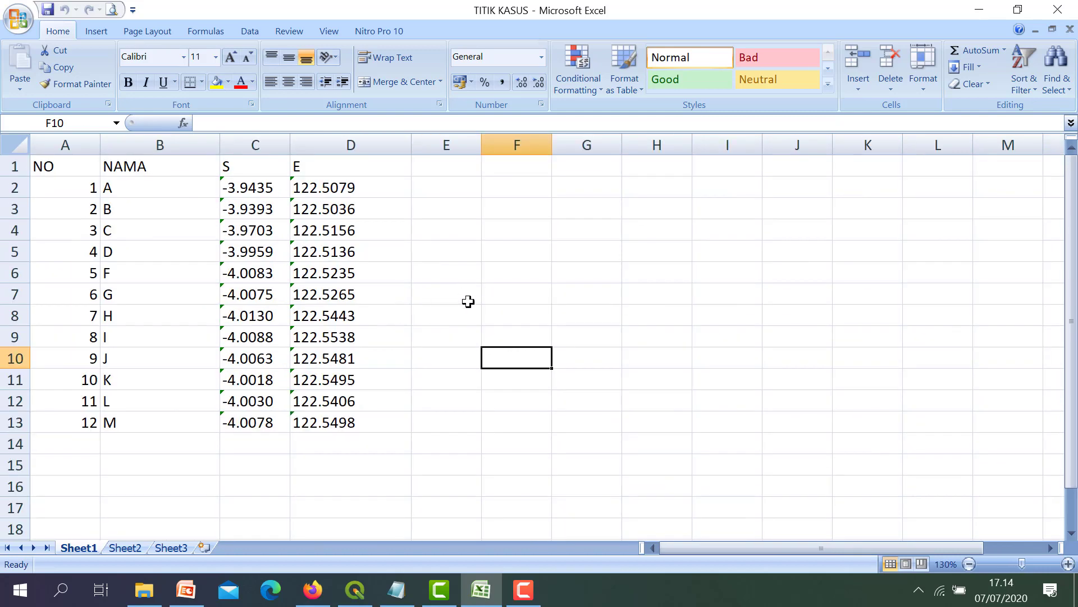
pyautogui.keyDown('ctrl'); pyautogui.scroll(1, 424, 321); pyautogui.keyUp('ctrl')
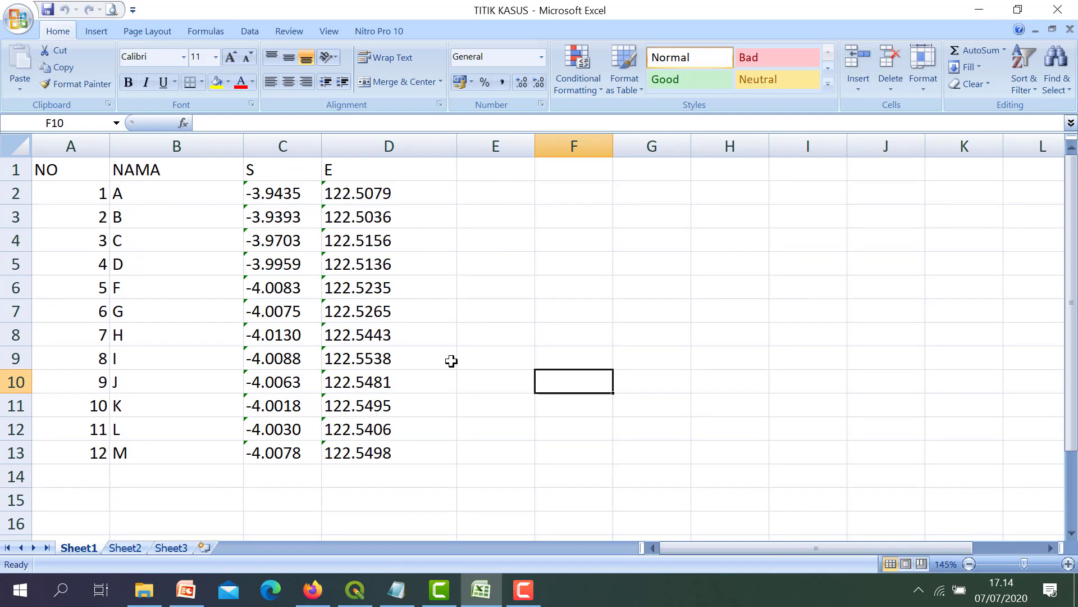
pyautogui.click(441, 303)
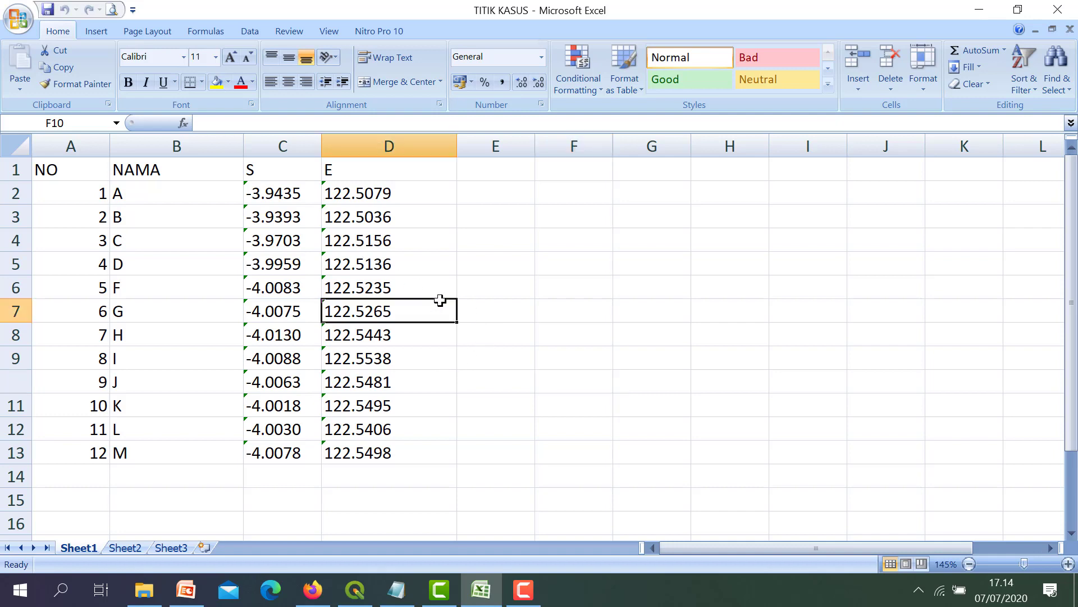
pyautogui.moveTo(255, 201); pyautogui.dragTo(405, 194)
pyautogui.hotkey('ctrl', 'c')
pyautogui.click(553, 192)
pyautogui.hotkey('ctrl', 'v')
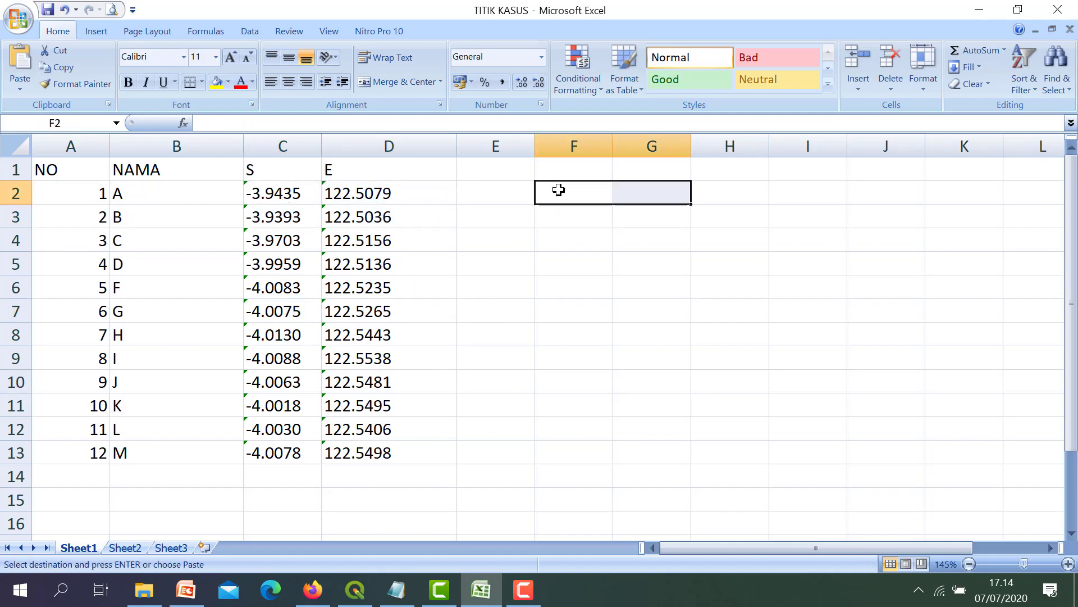
pyautogui.click(628, 358)
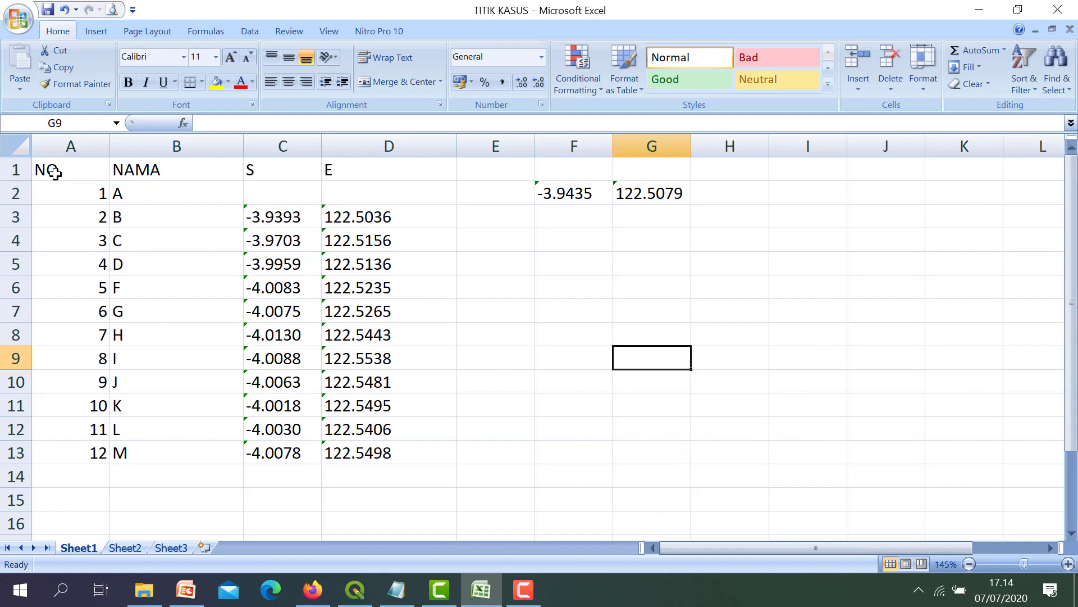
pyautogui.click(854, 303)
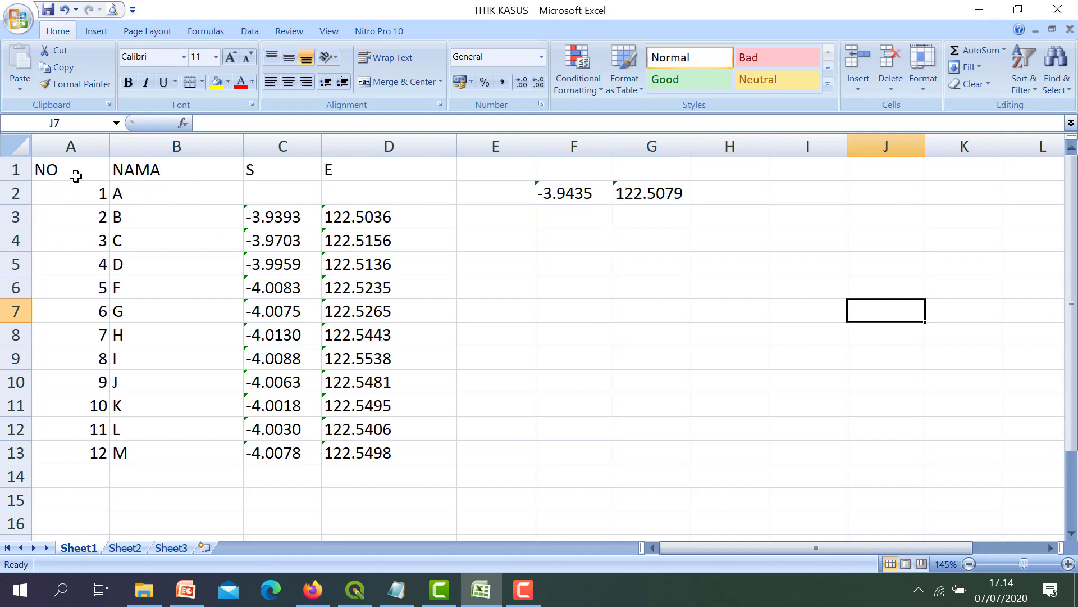
pyautogui.moveTo(75, 177); pyautogui.dragTo(428, 171)
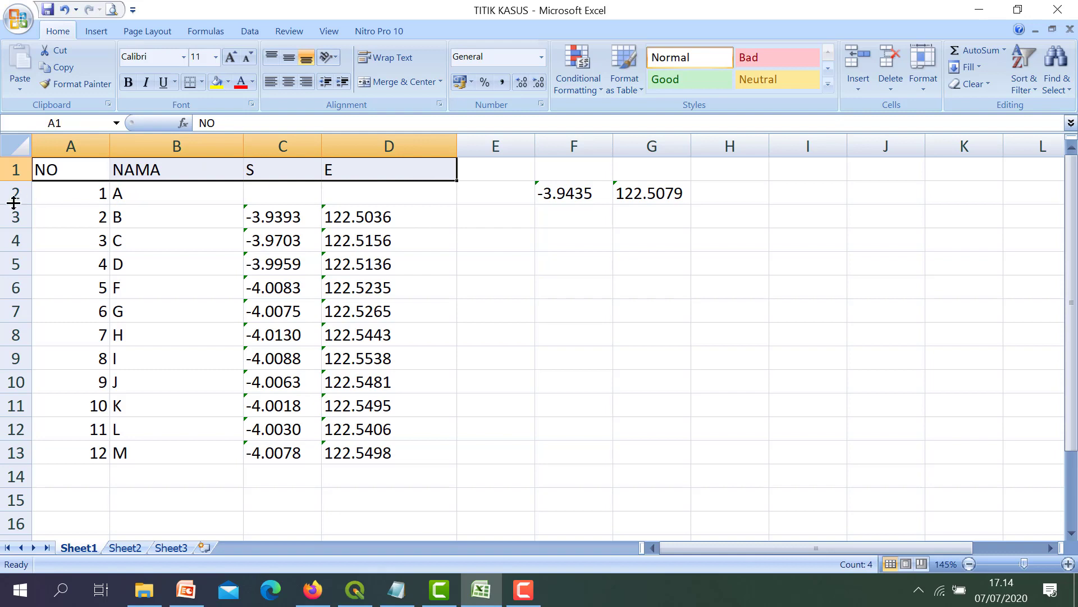
pyautogui.click(42, 222)
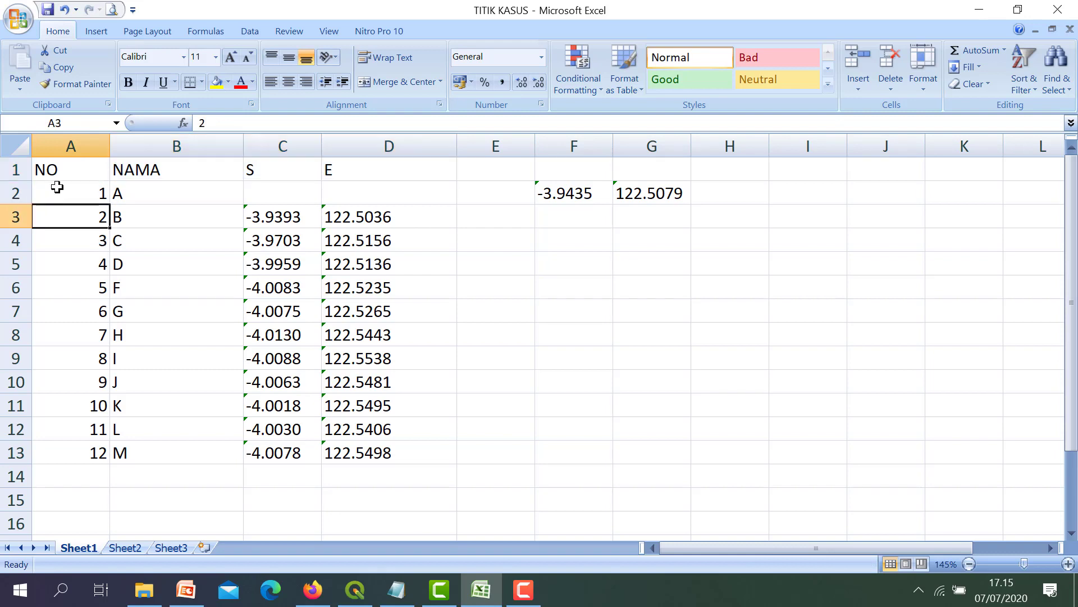
pyautogui.click(56, 172)
pyautogui.click(161, 175)
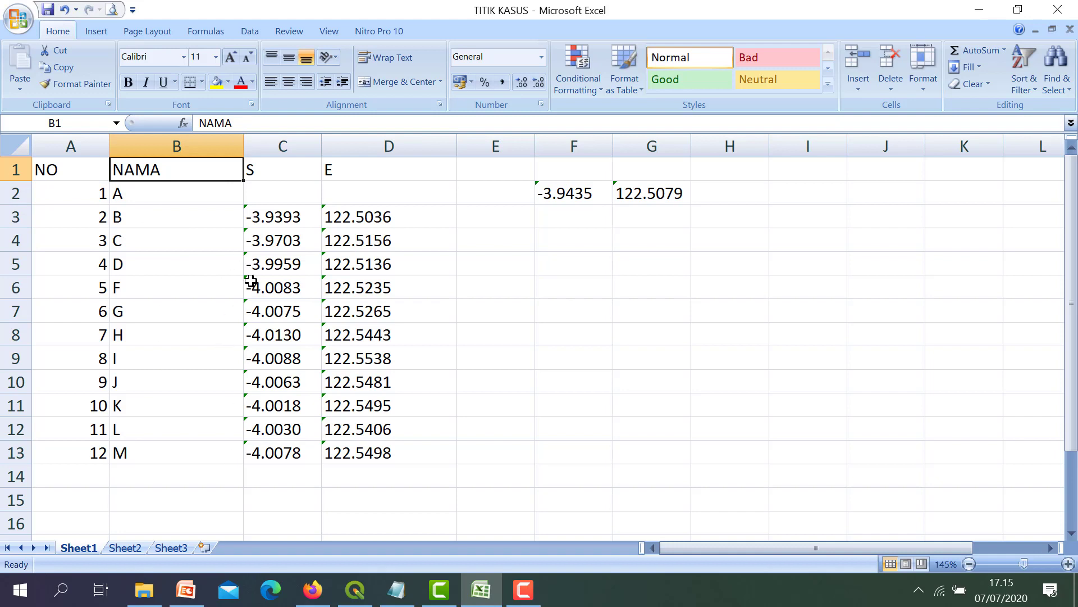
pyautogui.click(297, 170)
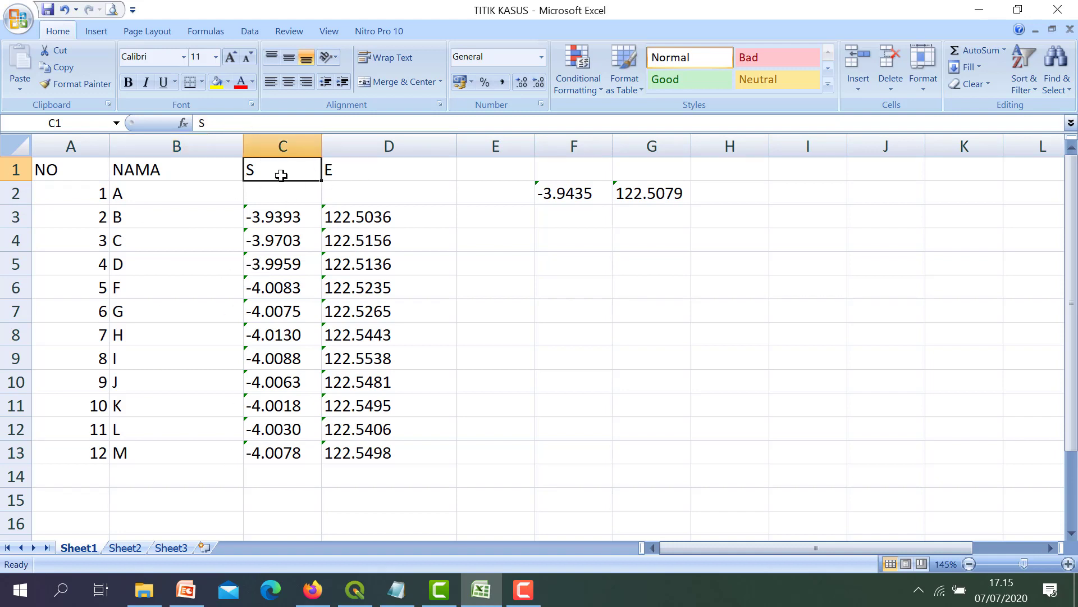
pyautogui.click(368, 166)
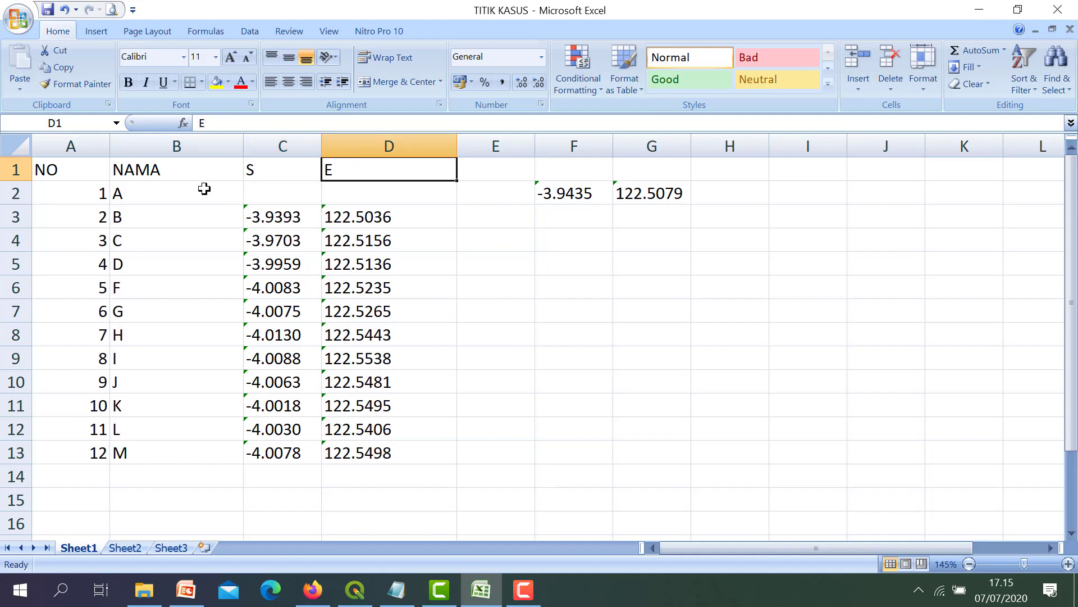
pyautogui.click(163, 171)
pyautogui.click(86, 171)
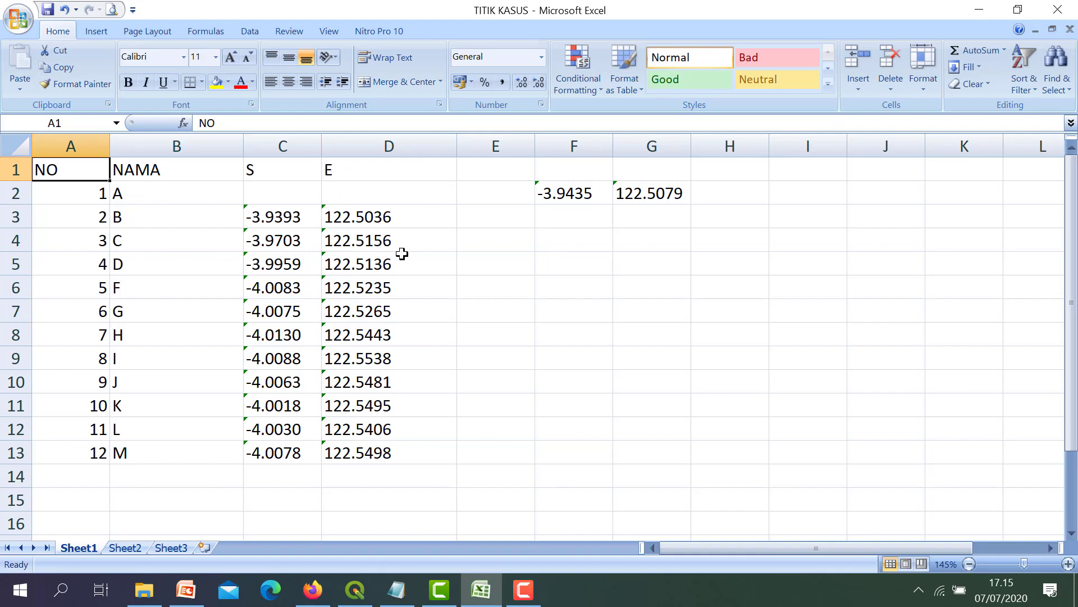
pyautogui.click(90, 193)
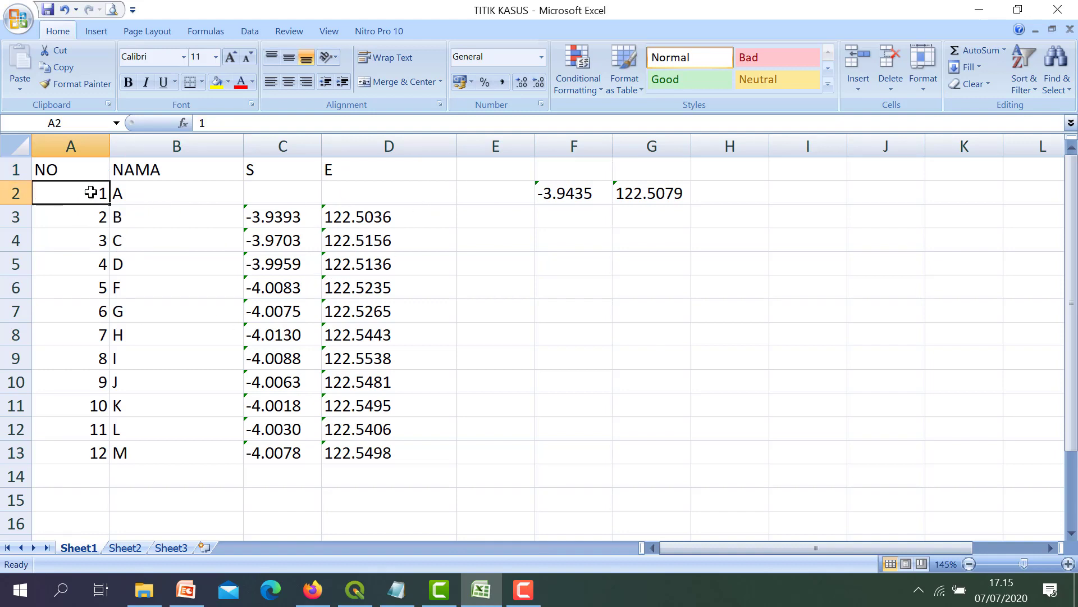
pyautogui.click(137, 194)
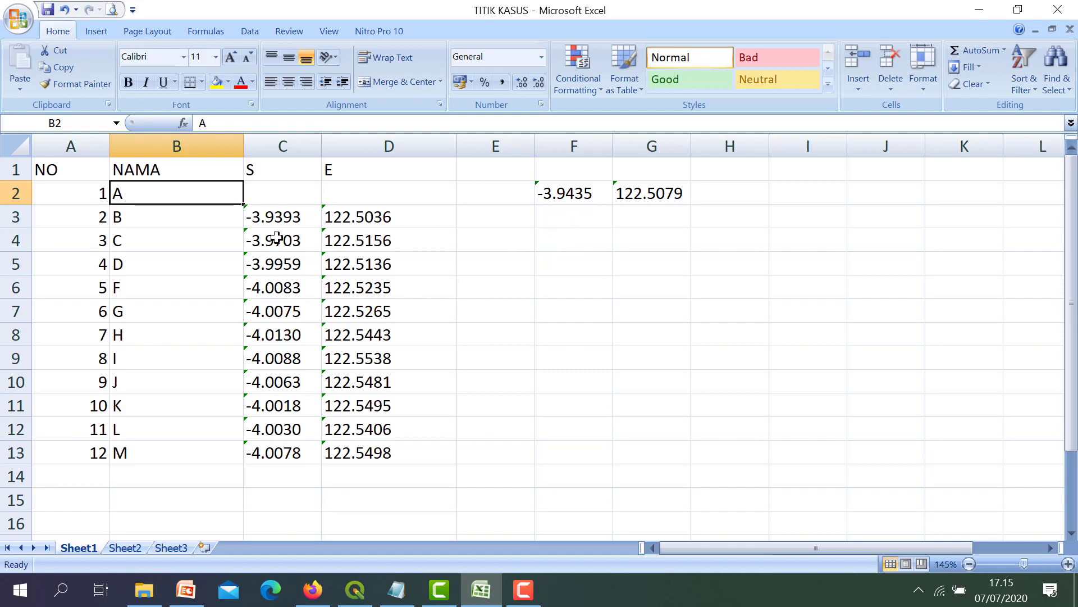
# Enter point A's S coordinate in C2 as the text value '-3.9435, with a leading apostrophe
pyautogui.click(288, 200)
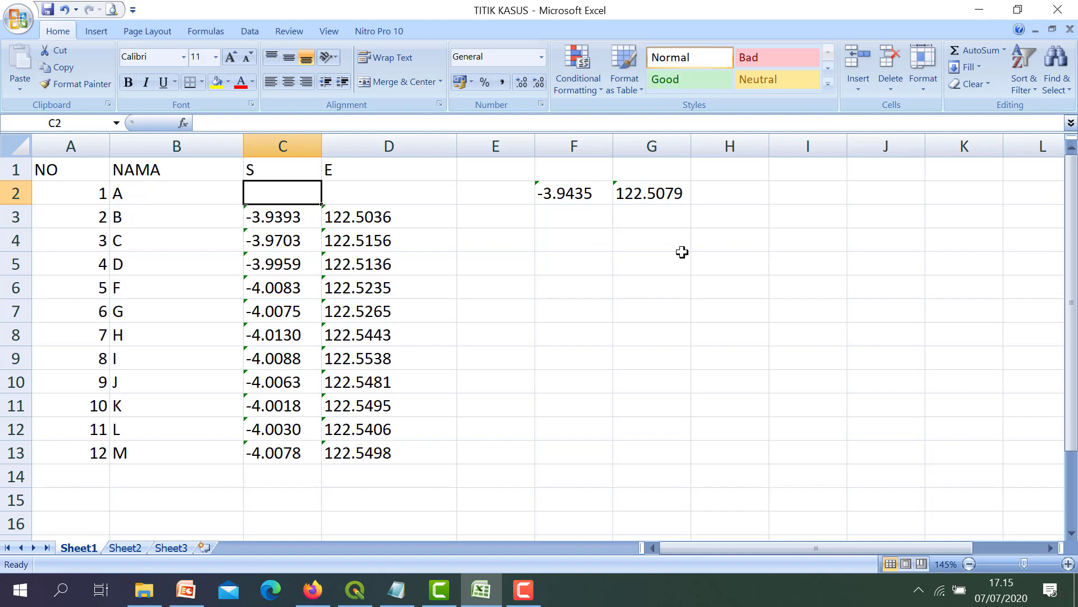
pyautogui.write("'")
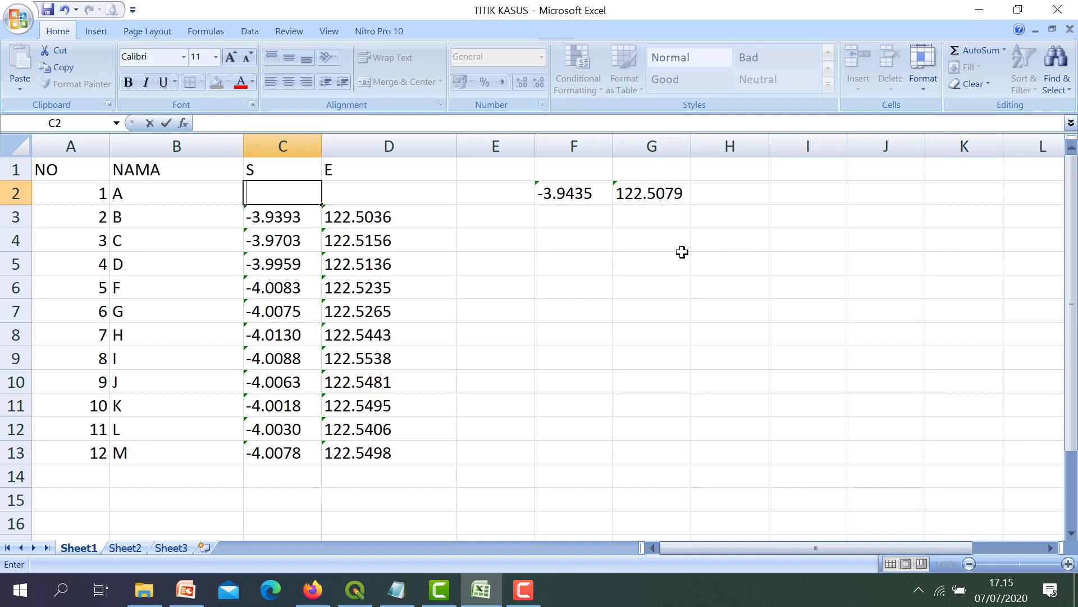
pyautogui.write('"')
pyautogui.write("'")
pyautogui.write('3.')
pyautogui.write('943')
pyautogui.write('5')
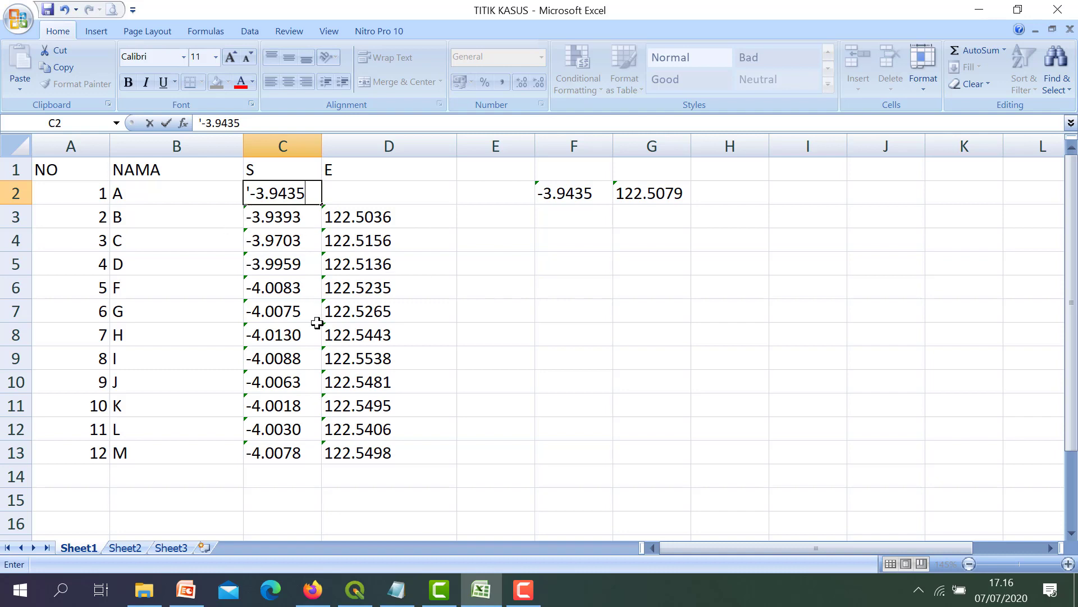
pyautogui.press('Escape')
# Enter point A's E coordinate in D2 as the text value '122.5079 and narrow column D slightly
pyautogui.click(348, 199)
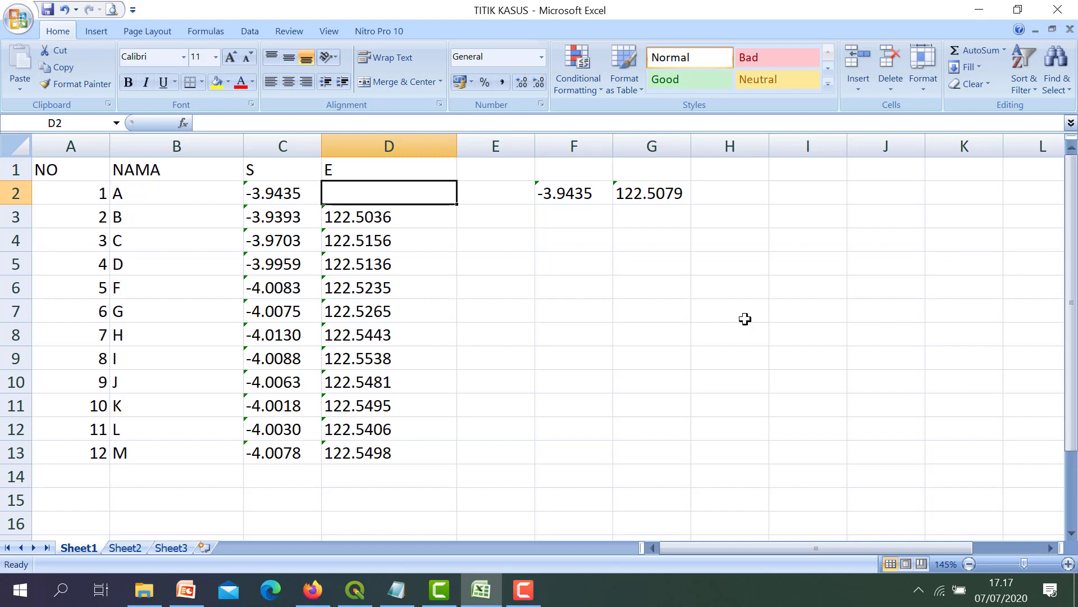
pyautogui.write("'")
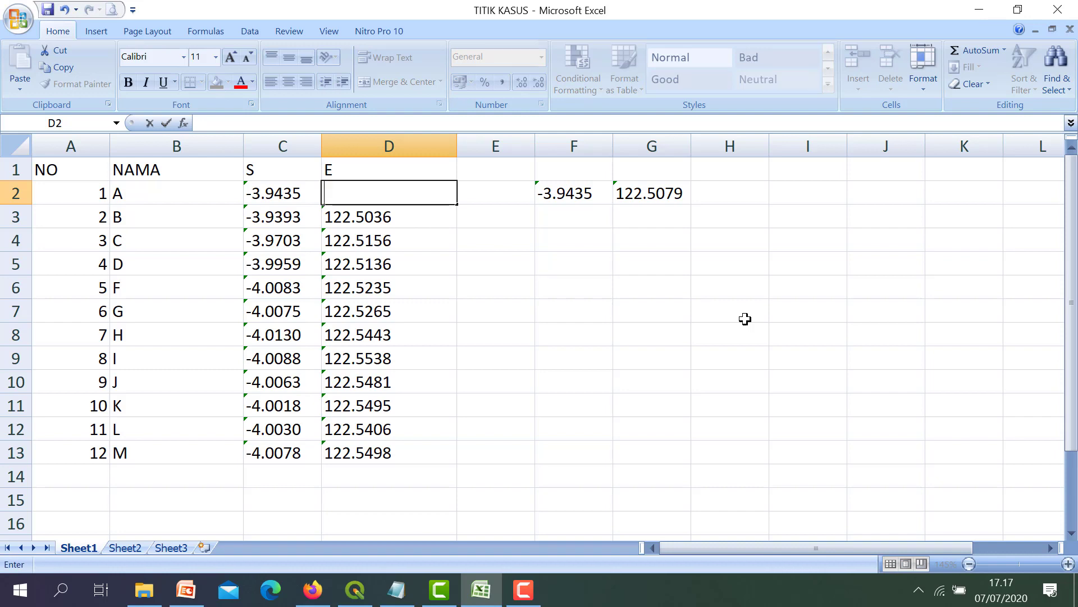
pyautogui.write('"')
pyautogui.write('122')
pyautogui.write('.507')
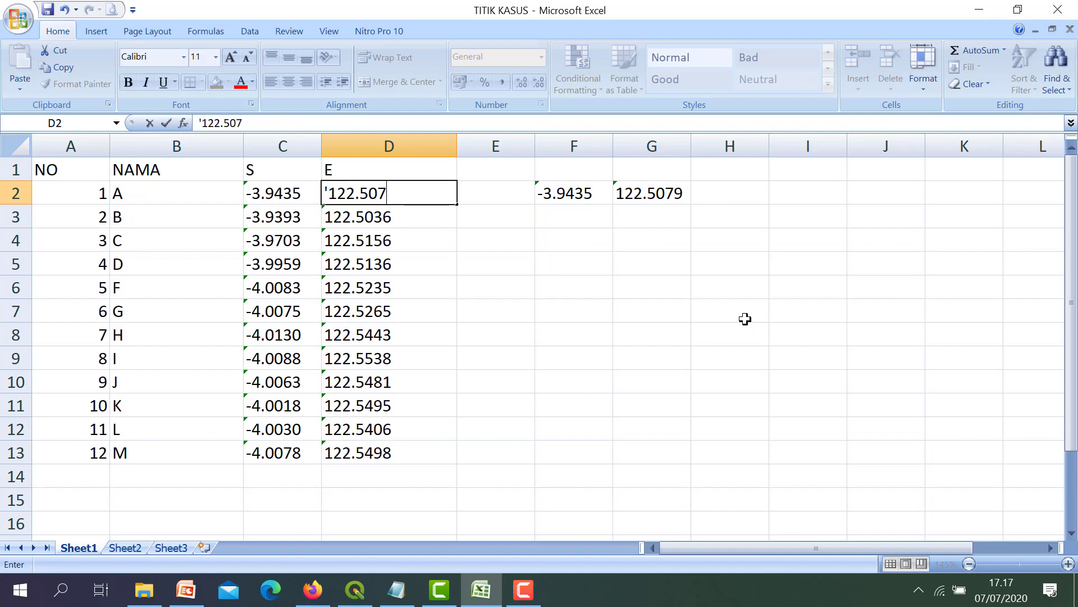
pyautogui.write('9')
pyautogui.press('Return')
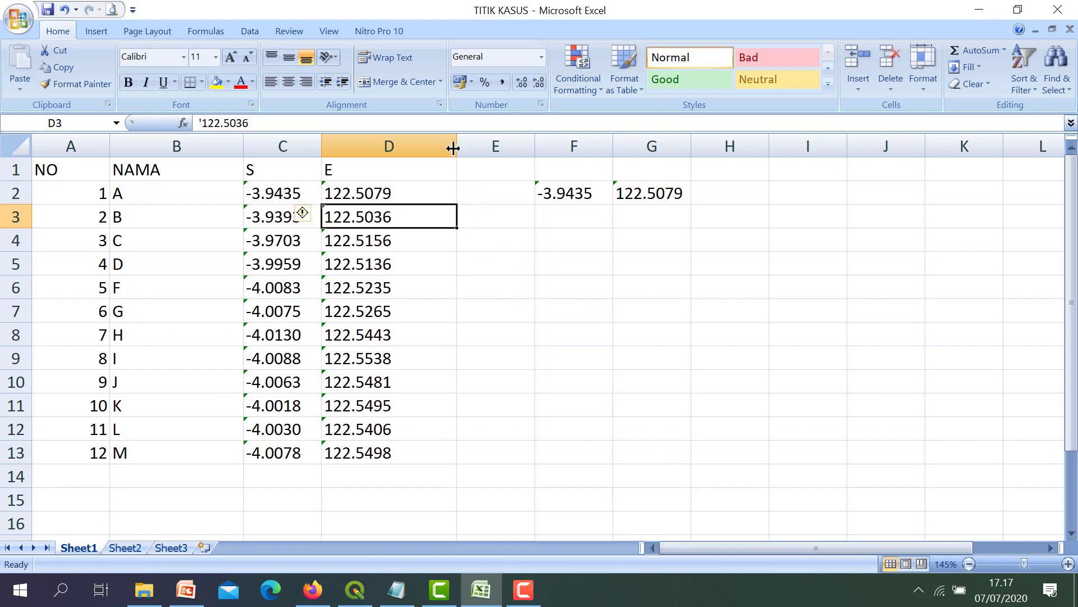
pyautogui.moveTo(453, 148); pyautogui.dragTo(421, 148)
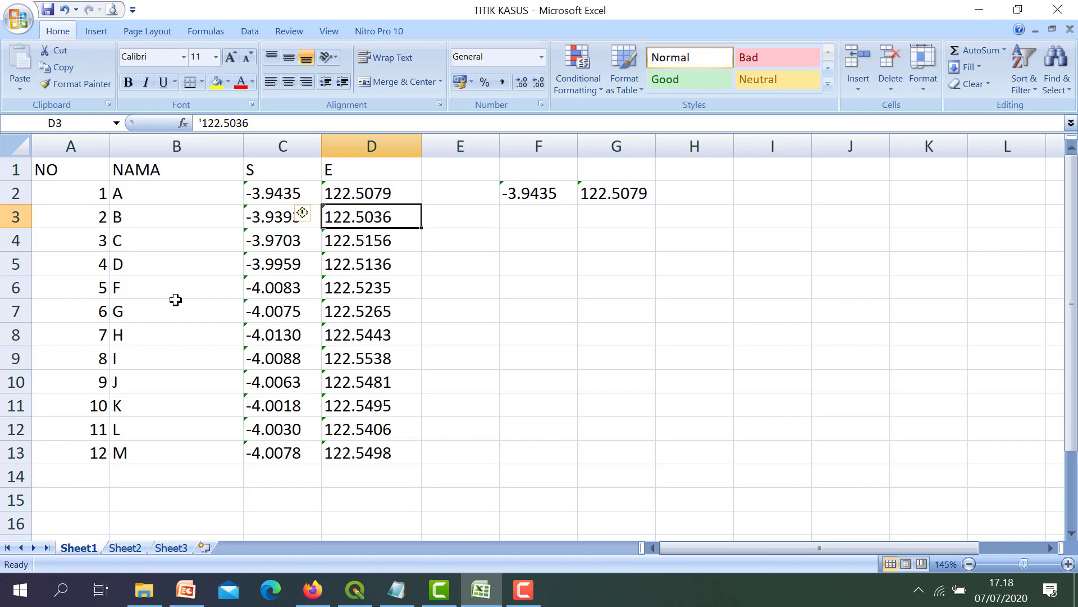
# Save the active sheet to Documents as TITIK KASUS DBD KENDARI in CSV (Comma delimited) format, keeping that format
pyautogui.click(19, 25)
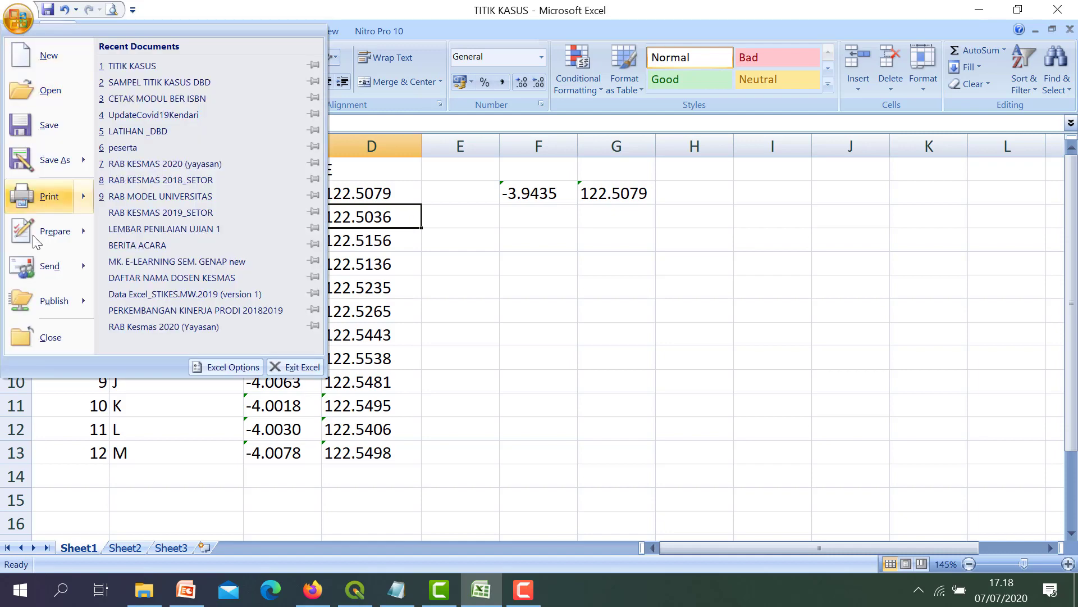
pyautogui.moveTo(34, 221)
pyautogui.moveTo(32, 173)
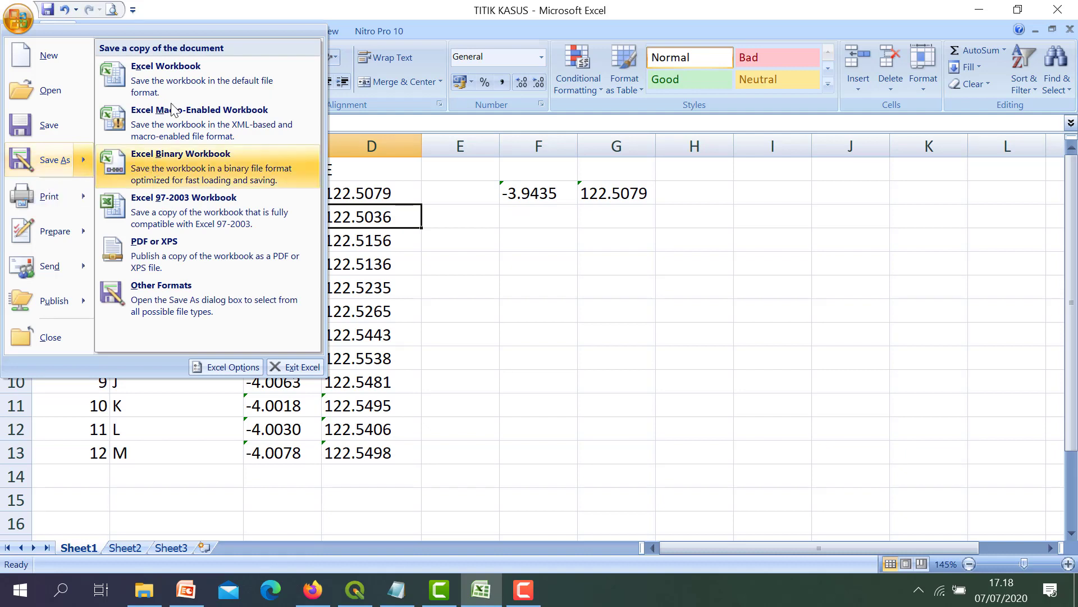
pyautogui.click(163, 301)
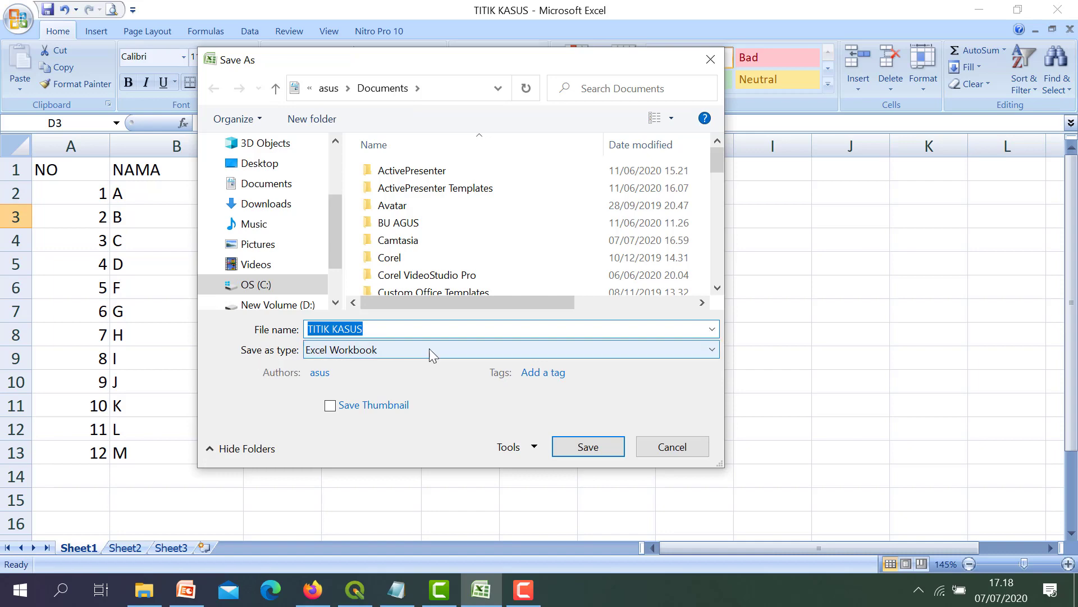
pyautogui.click(662, 350)
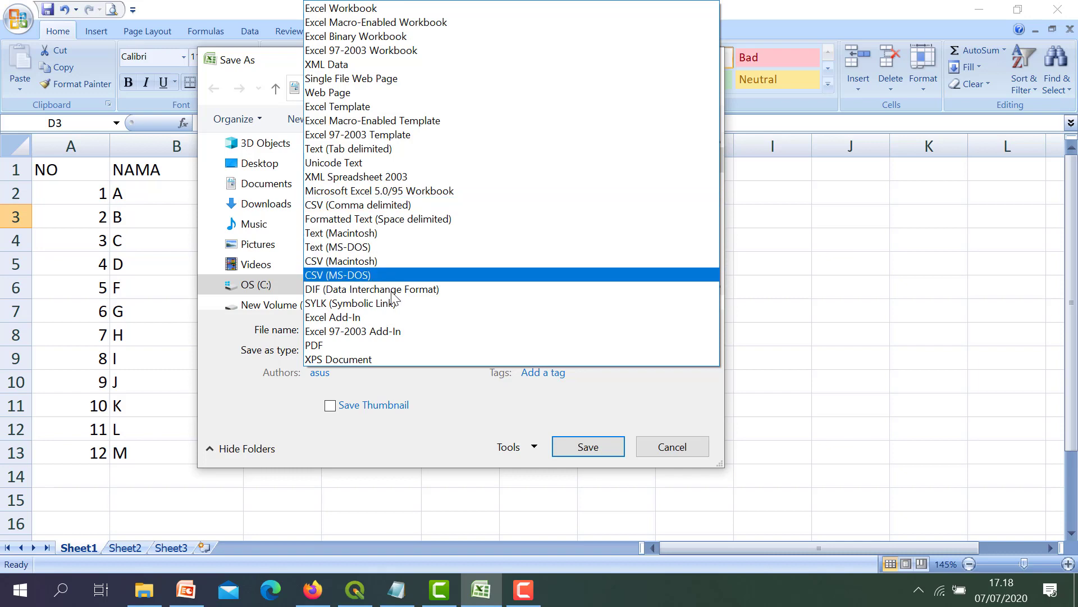
pyautogui.click(360, 206)
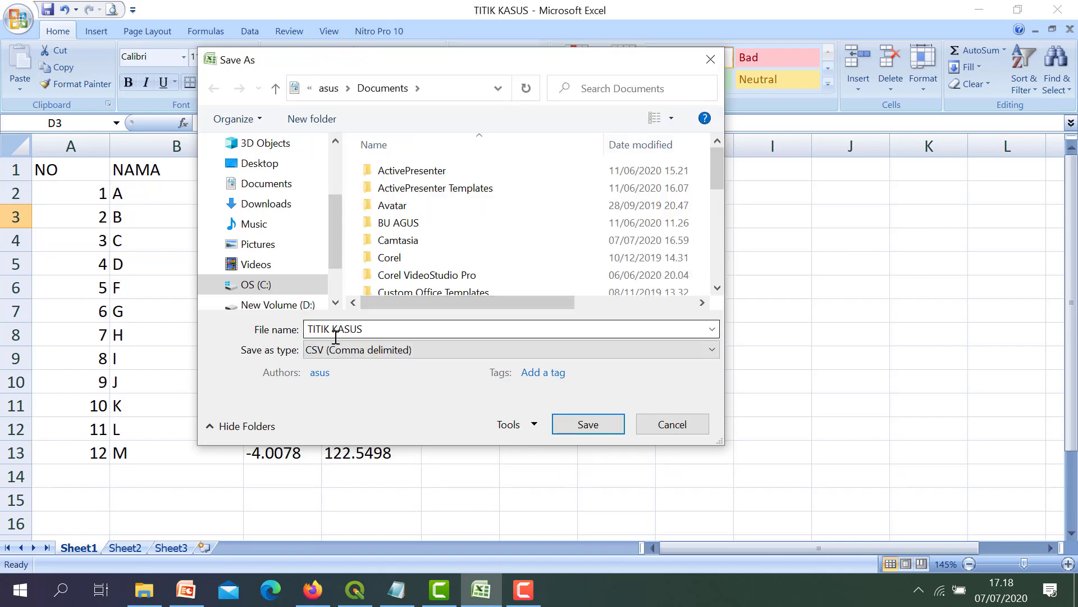
pyautogui.click(373, 326)
pyautogui.click(383, 326)
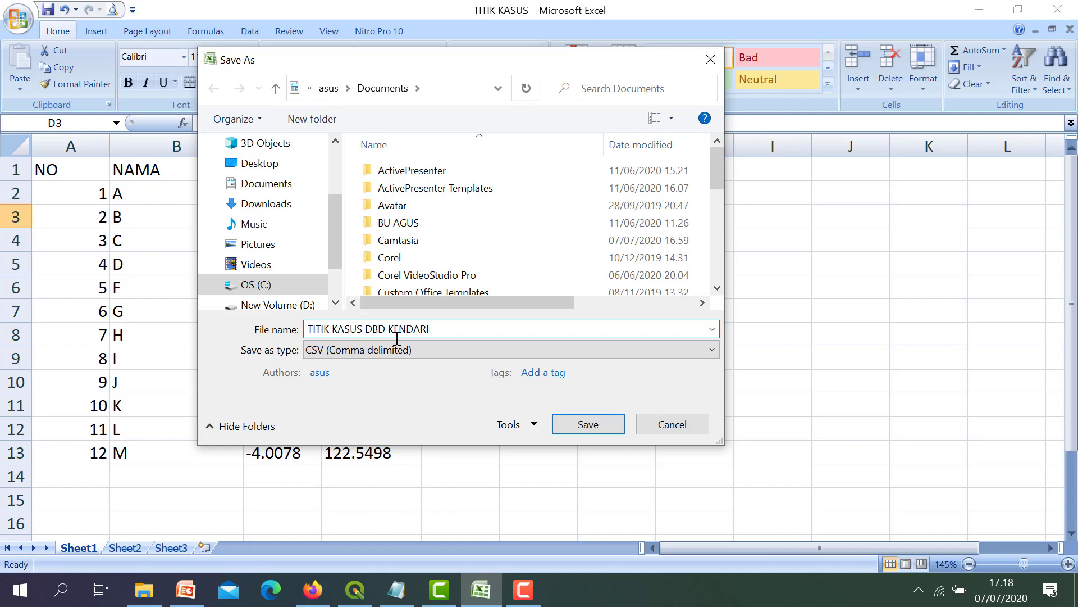
pyautogui.click(583, 426)
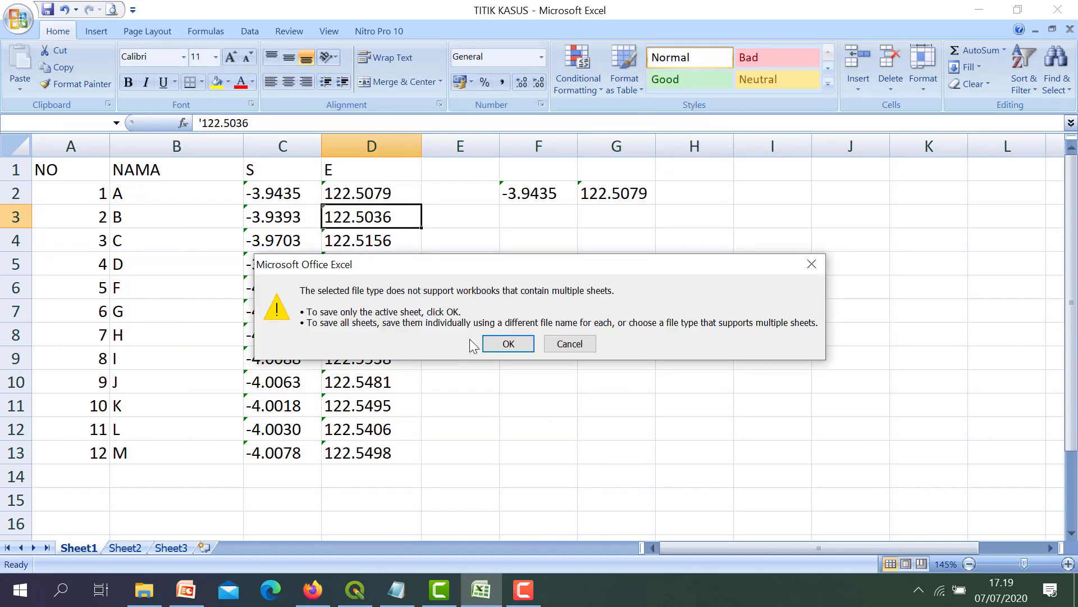
pyautogui.click(511, 354)
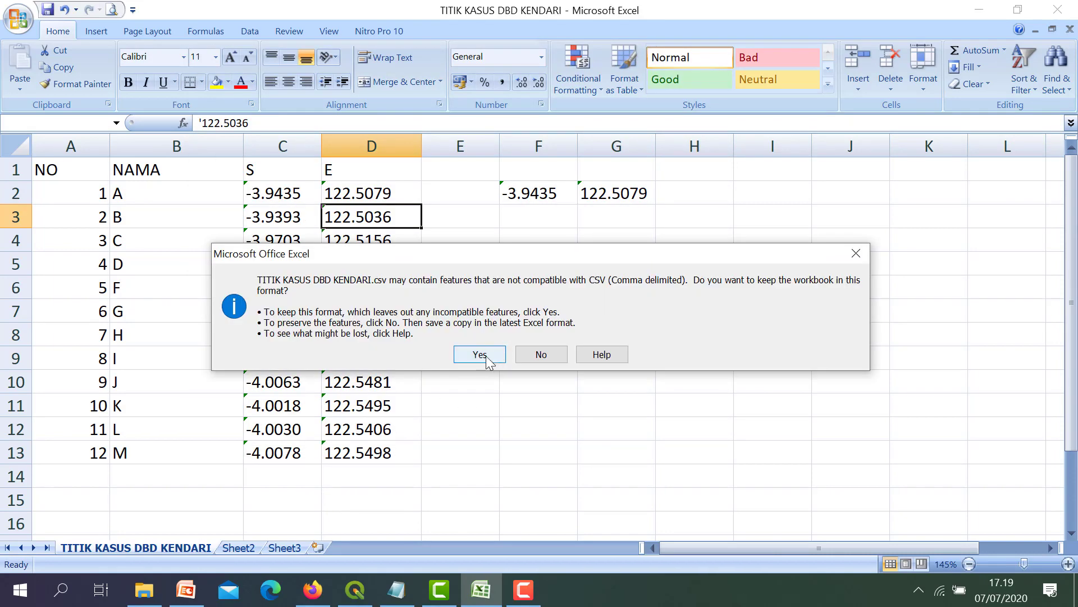
pyautogui.click(481, 356)
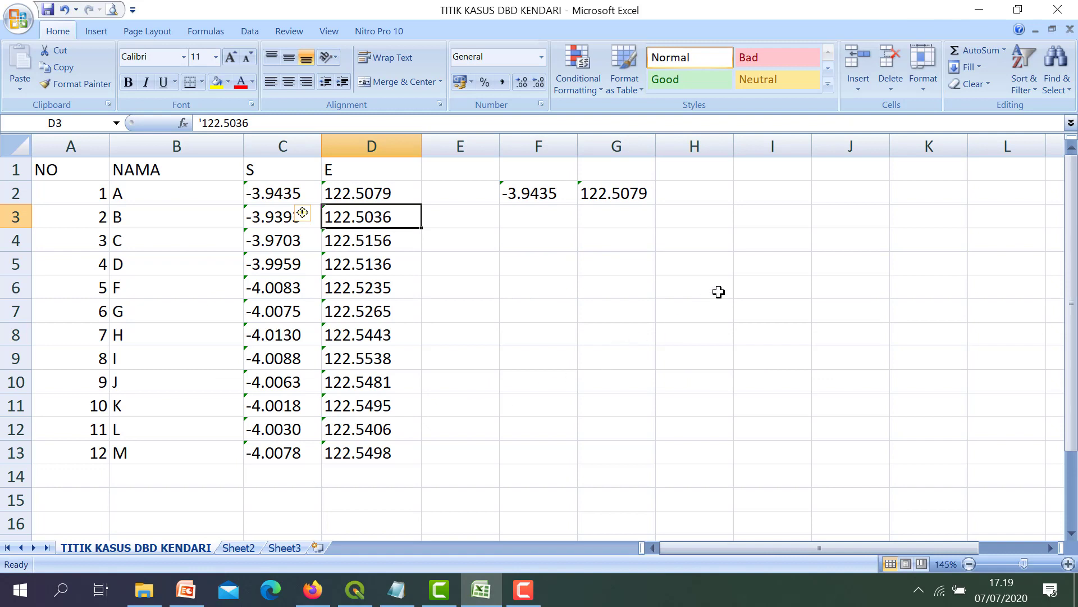
pyautogui.click(1060, 7)
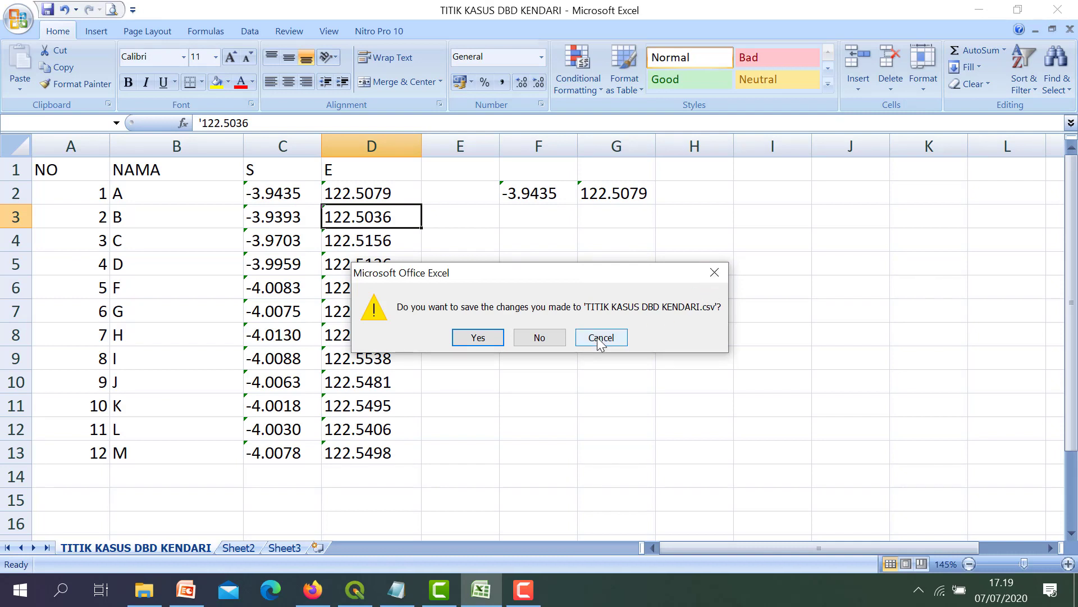
pyautogui.click(481, 337)
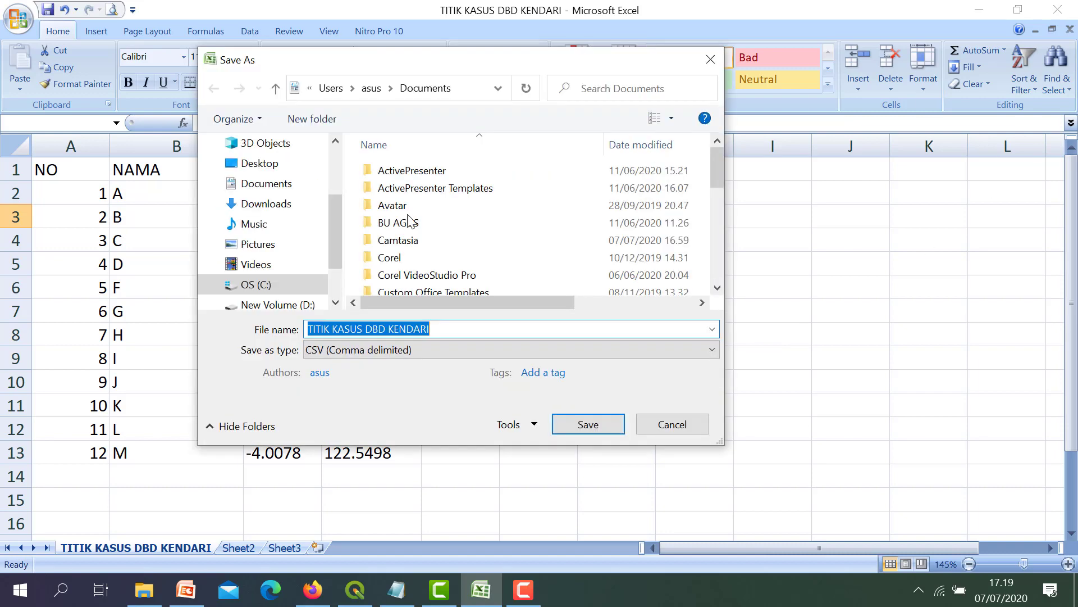
pyautogui.click(643, 425)
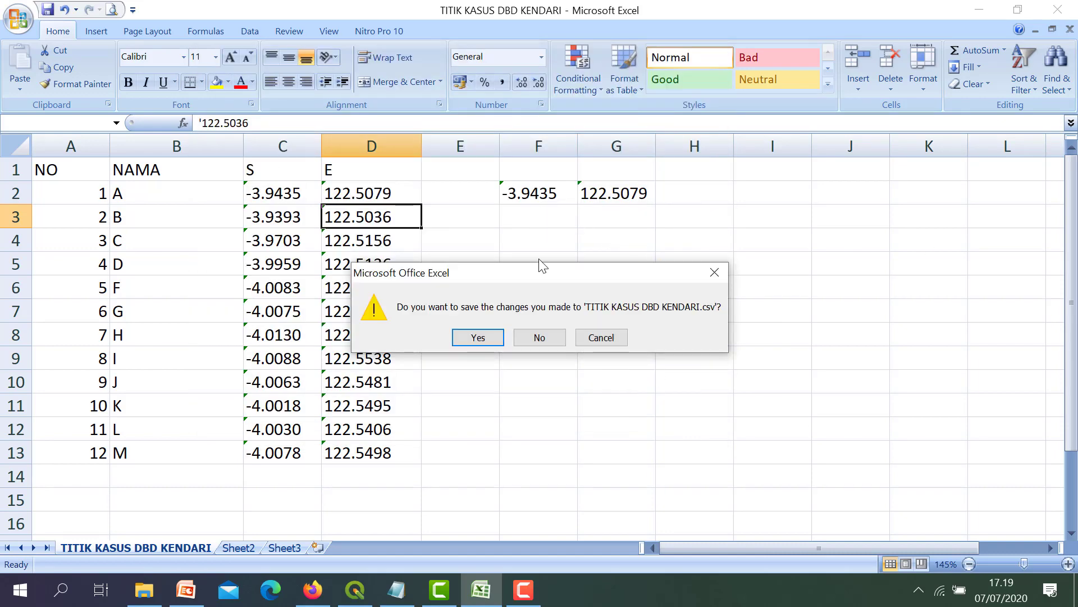
pyautogui.click(589, 337)
# Clear the duplicate coordinates in F2:G2 and save the sheet, keeping the CSV format
pyautogui.moveTo(517, 198); pyautogui.dragTo(610, 199)
pyautogui.press('Delete')
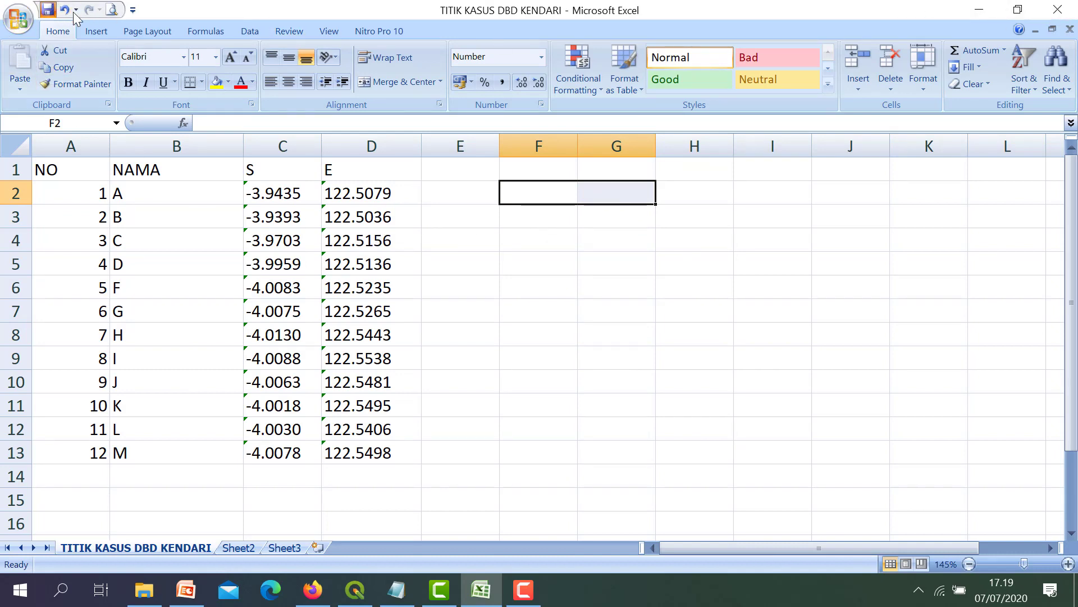
pyautogui.hotkey('ctrl', 's')
pyautogui.click(487, 359)
# Close Excel while saving the changes, replacing the existing TITIK KASUS DBD KENDARI.csv in Documents
pyautogui.click(1057, 10)
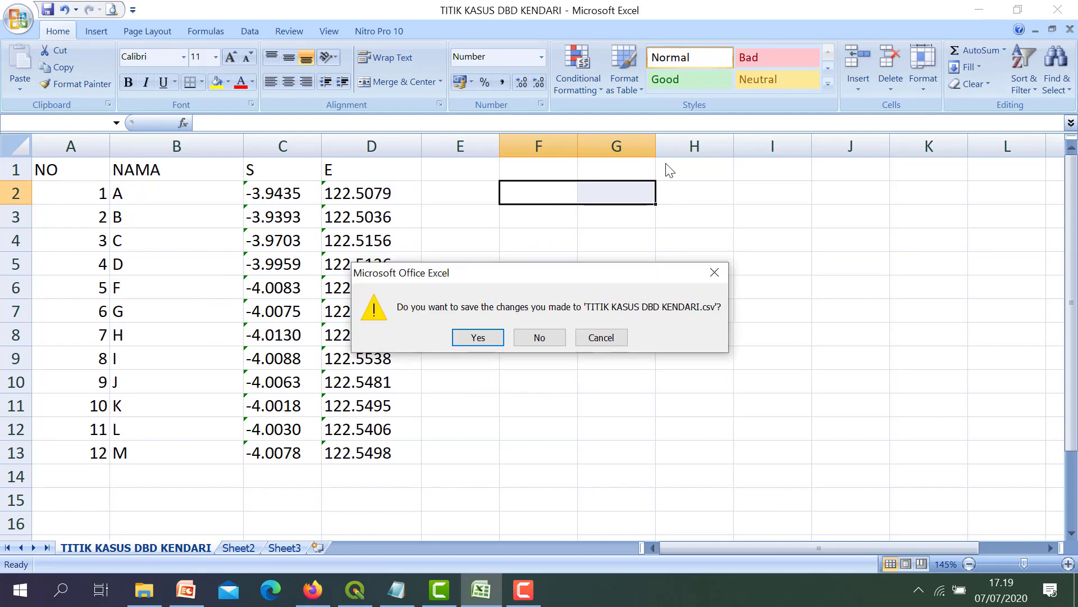
pyautogui.click(484, 339)
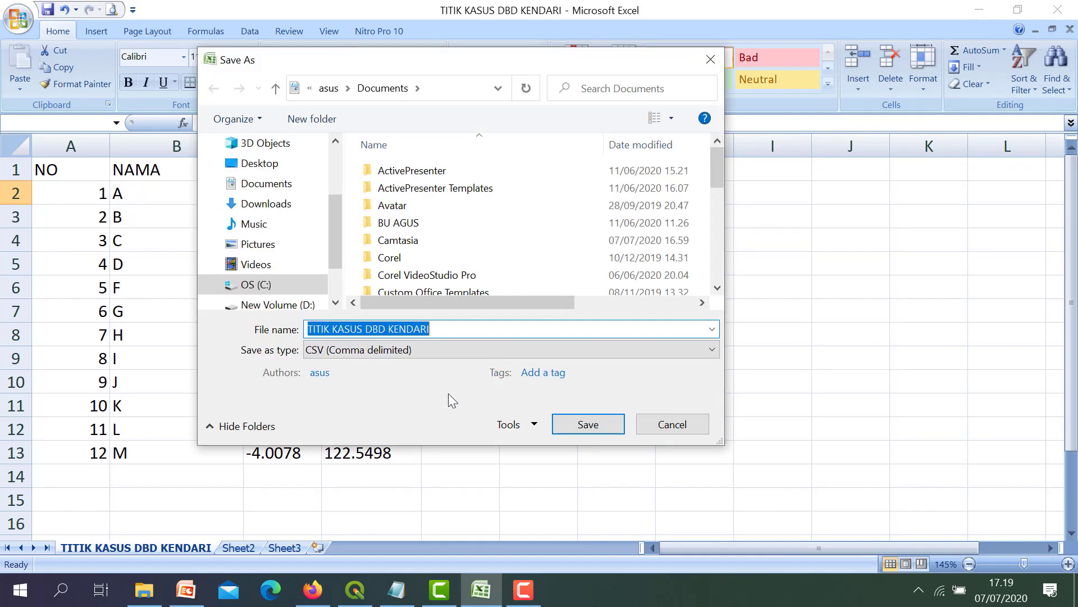
pyautogui.click(582, 426)
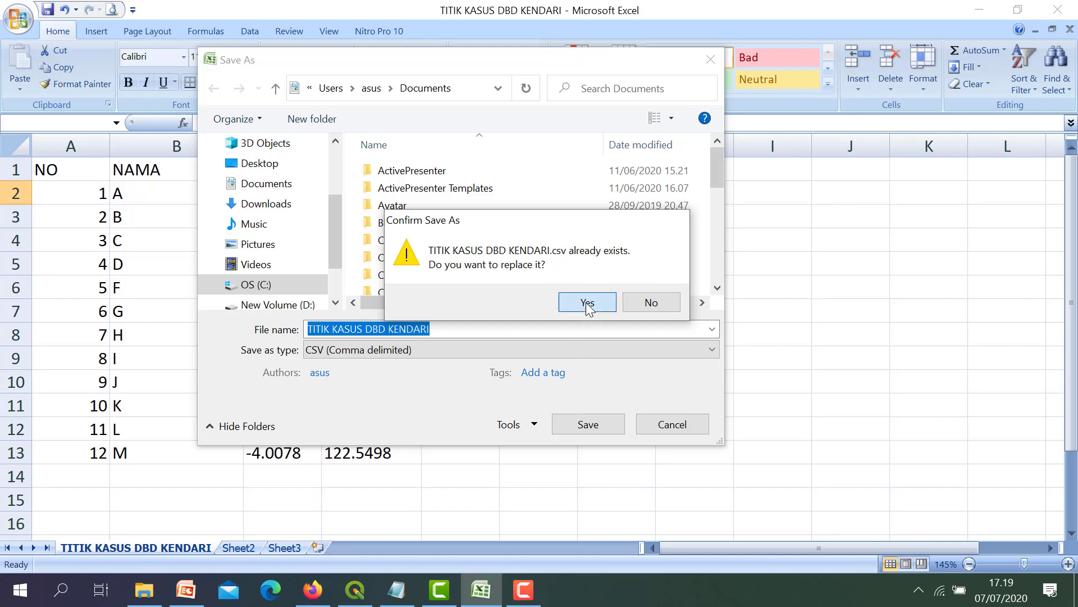
pyautogui.click(585, 302)
pyautogui.click(480, 353)
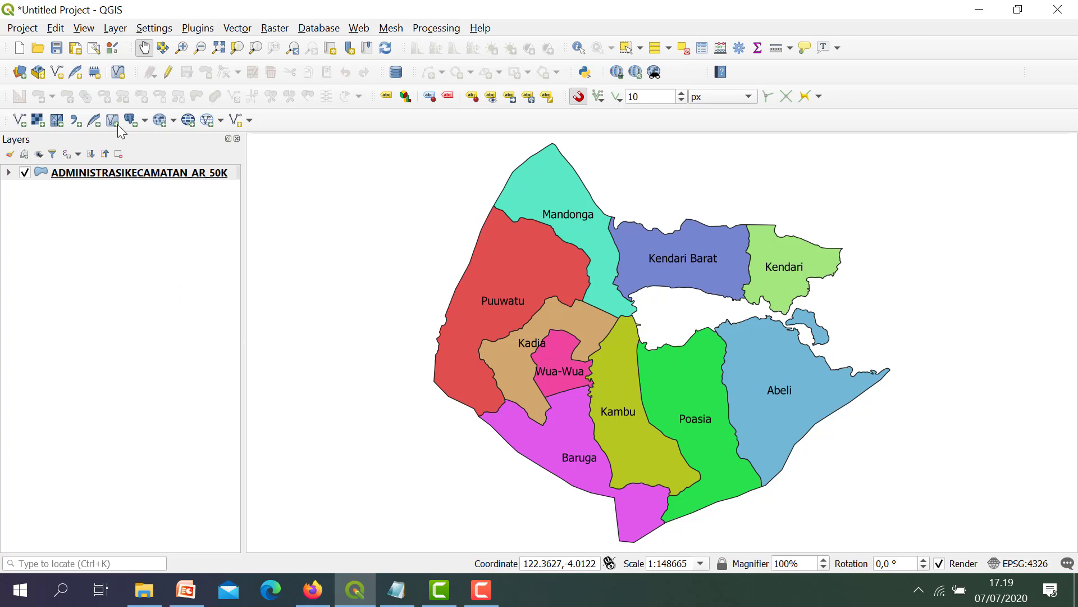
# Start adding a delimited text layer and load TITIK KASUS DBD KENDARI.csv from Documents as its source file
pyautogui.click(114, 26)
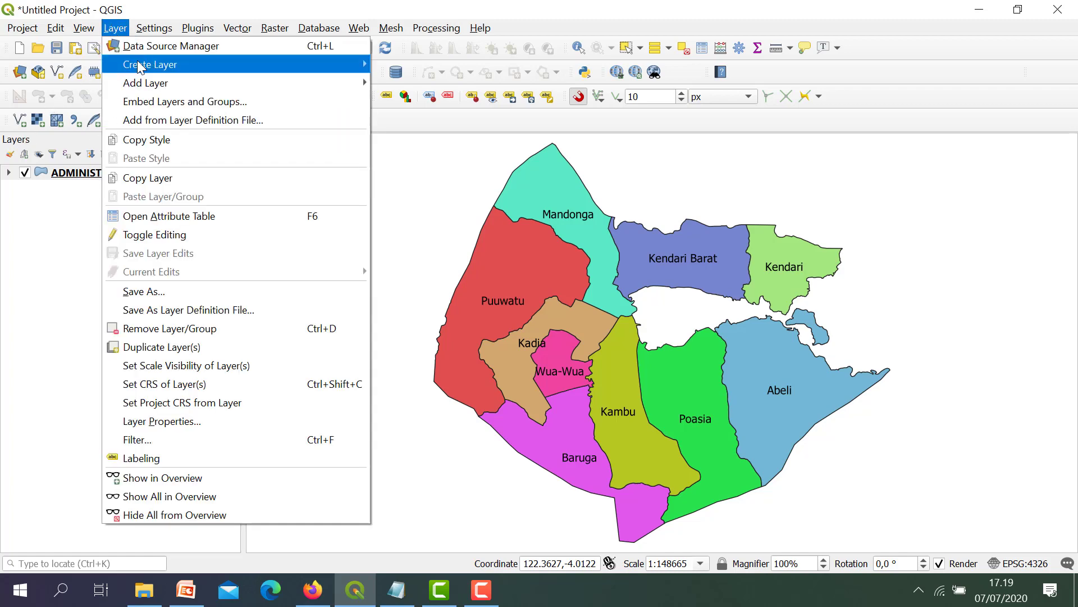
pyautogui.click(115, 29)
pyautogui.click(115, 29)
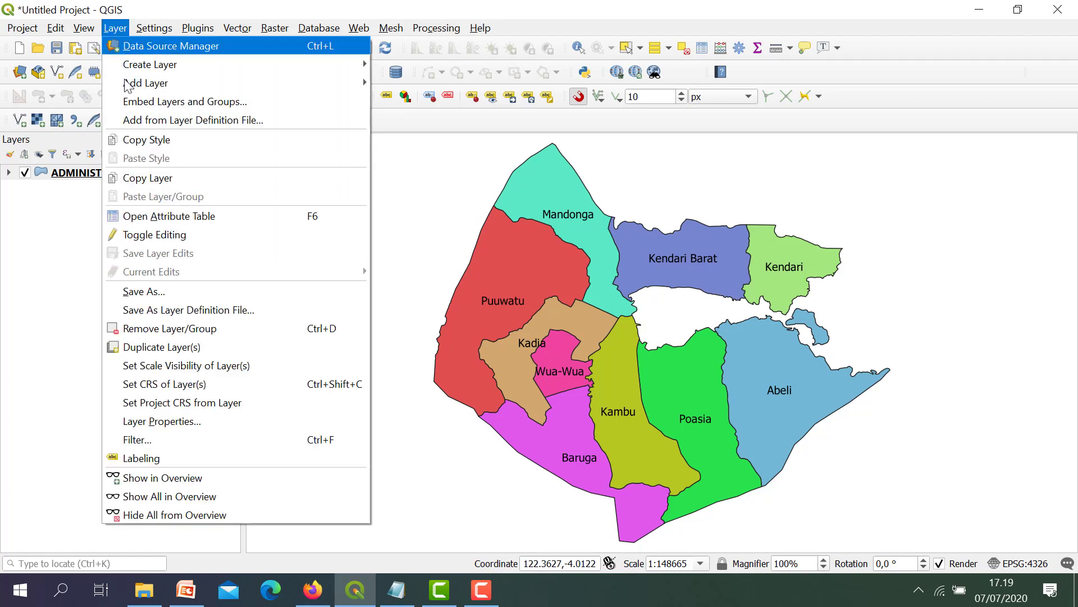
pyautogui.moveTo(301, 86)
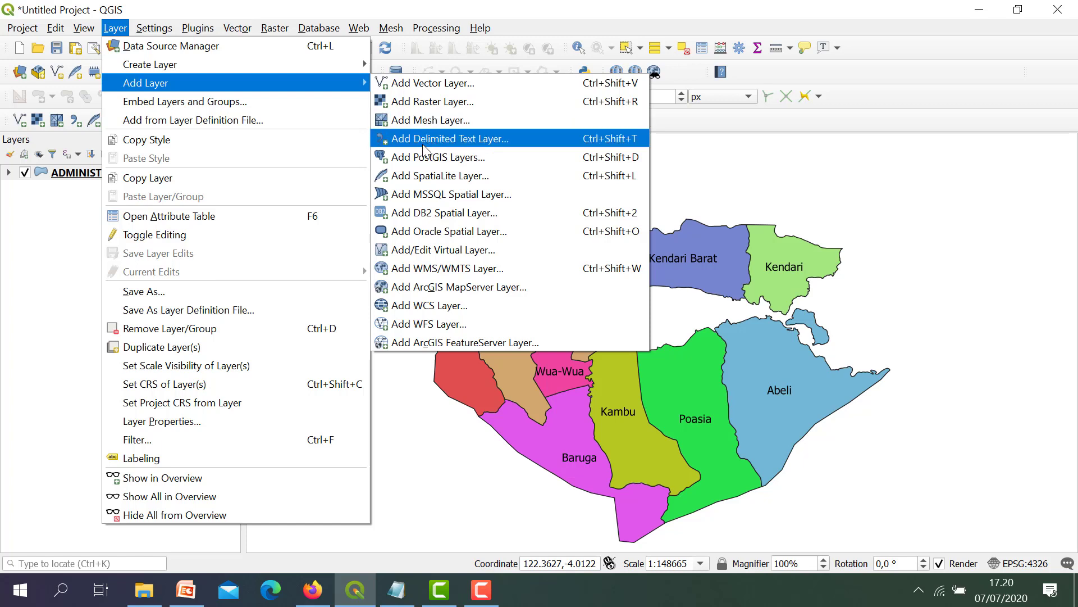
pyautogui.click(598, 142)
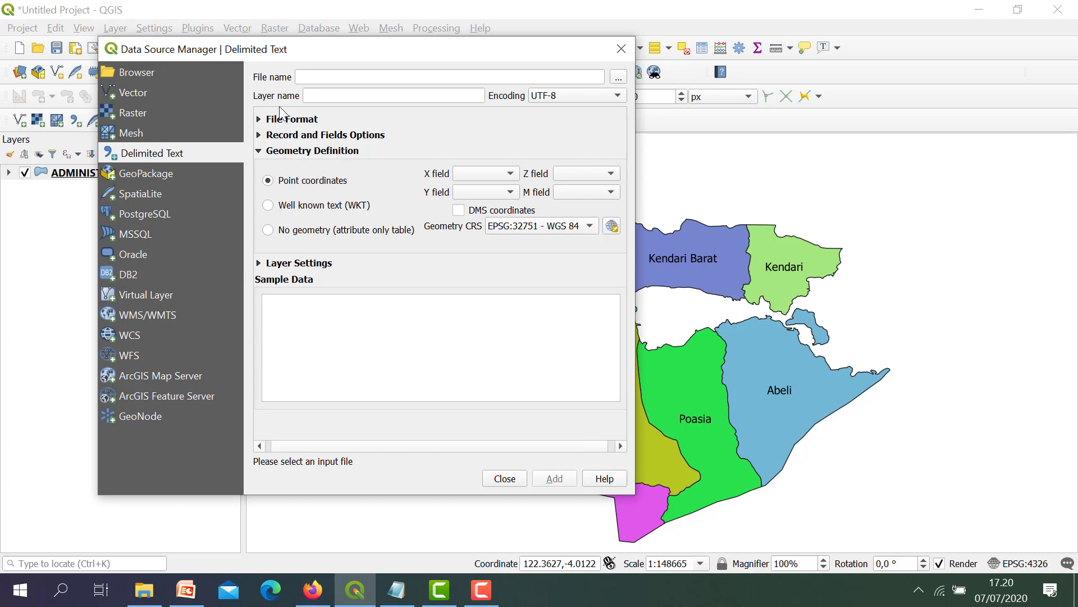
pyautogui.click(367, 77)
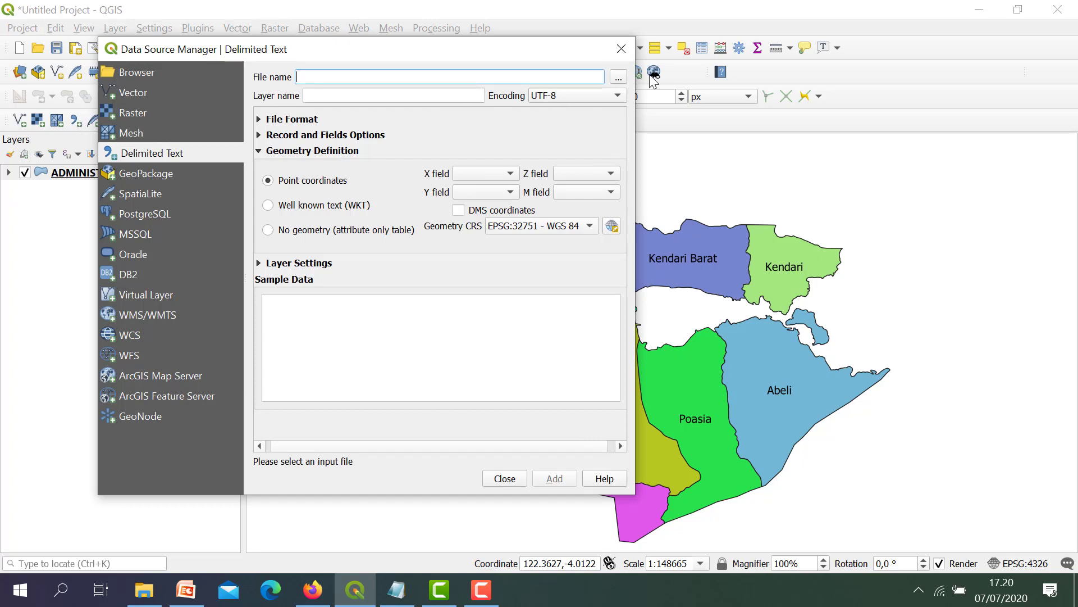
pyautogui.click(618, 77)
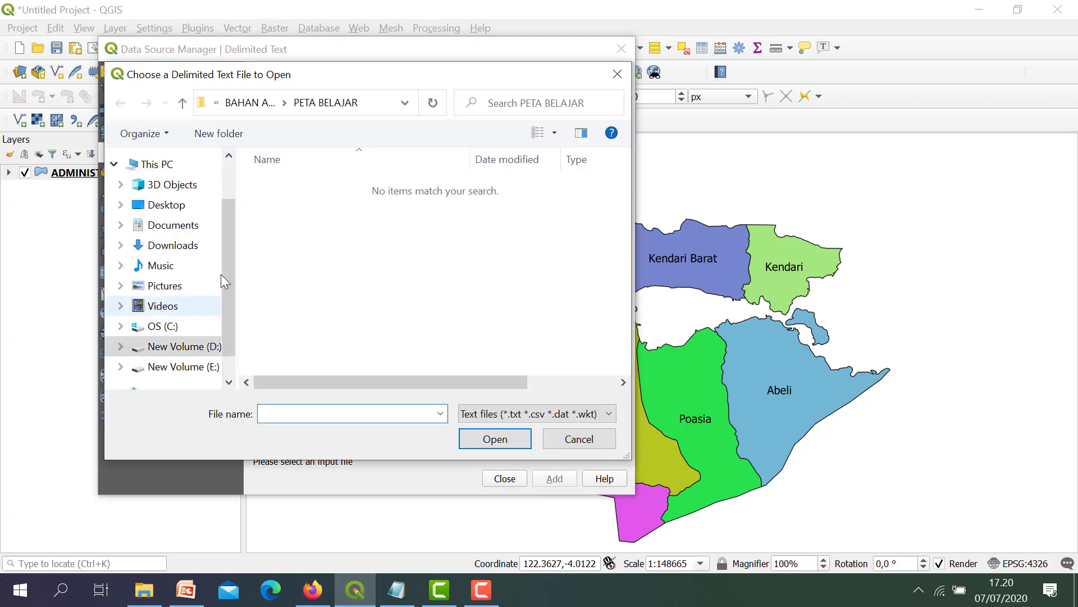
pyautogui.click(186, 227)
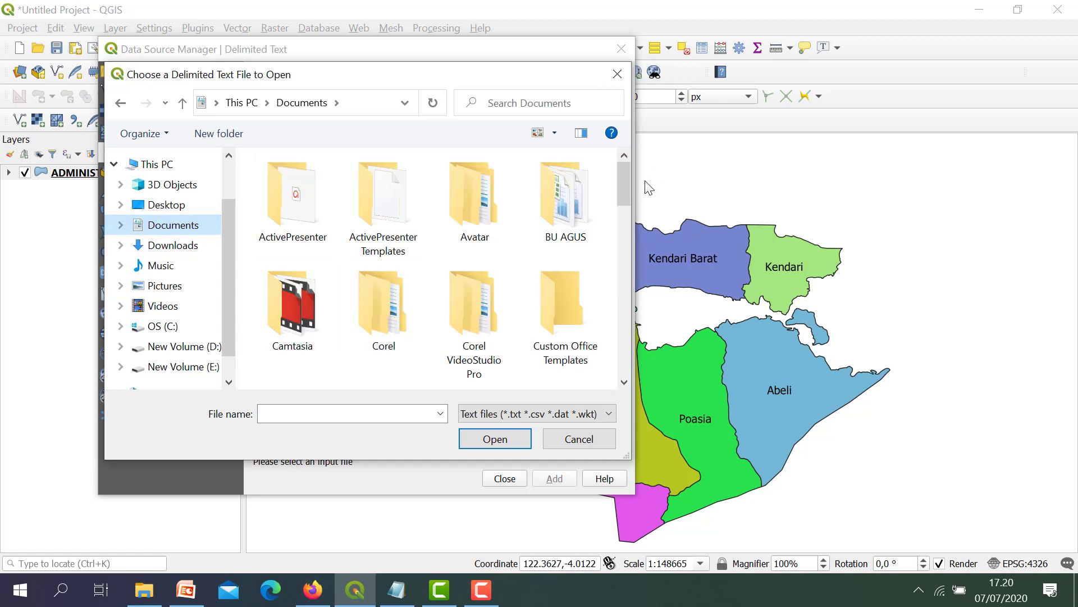
pyautogui.moveTo(625, 194); pyautogui.dragTo(548, 380)
pyautogui.click(290, 337)
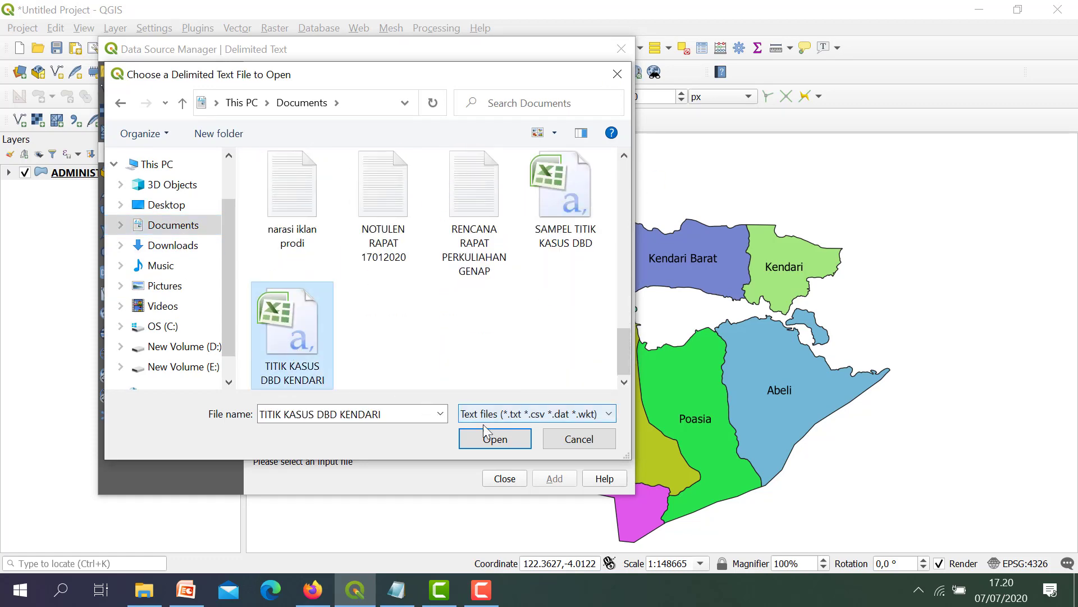
pyautogui.click(491, 440)
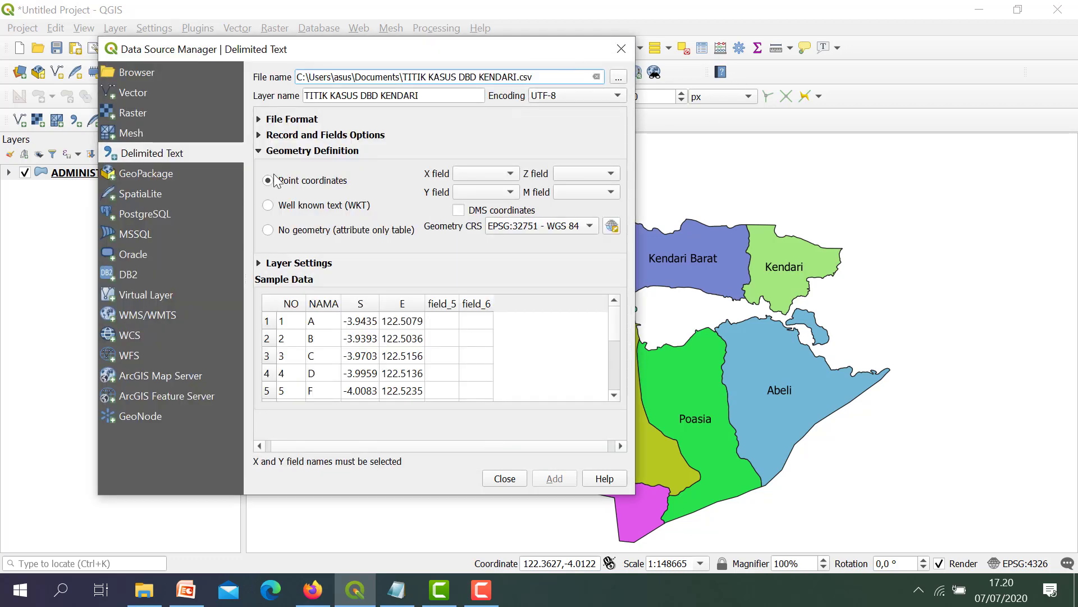
# Try the CSV (comma separated values) file format on the case-point file
pyautogui.click(258, 120)
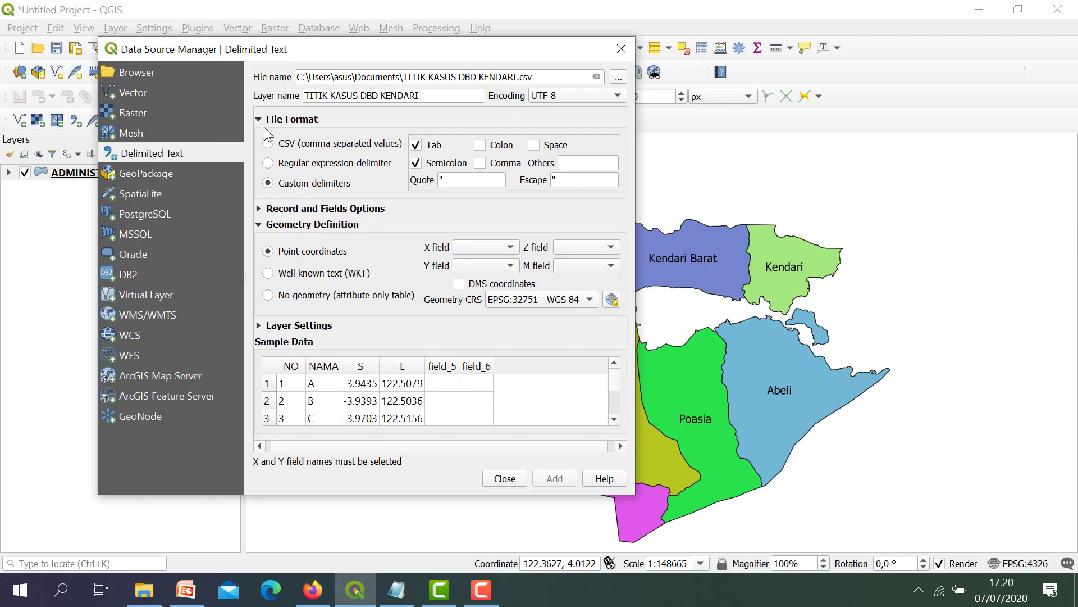
pyautogui.click(259, 120)
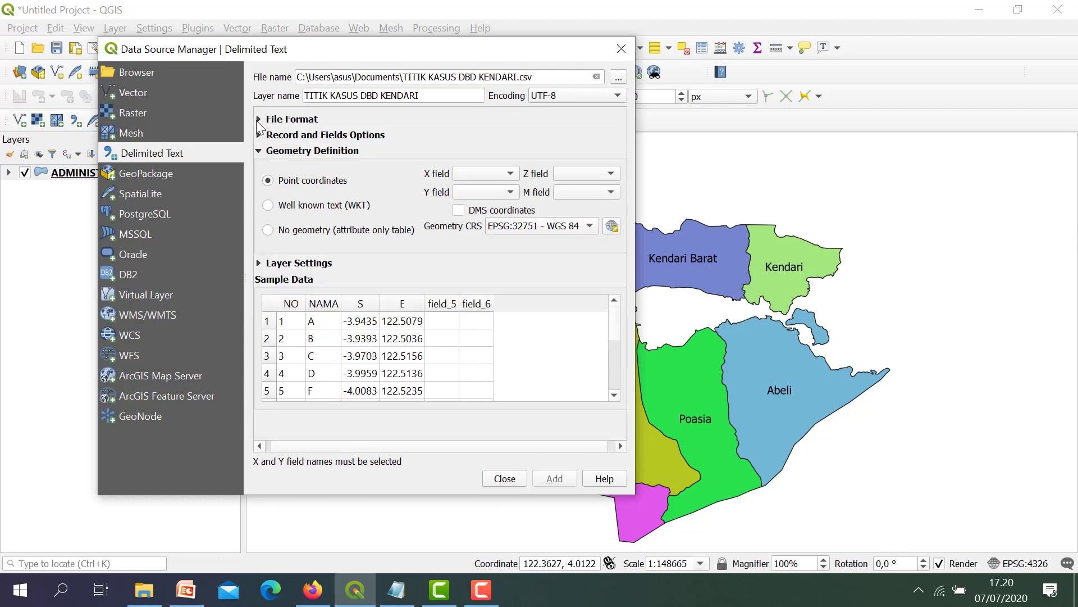
pyautogui.click(259, 119)
pyautogui.click(264, 140)
pyautogui.click(259, 120)
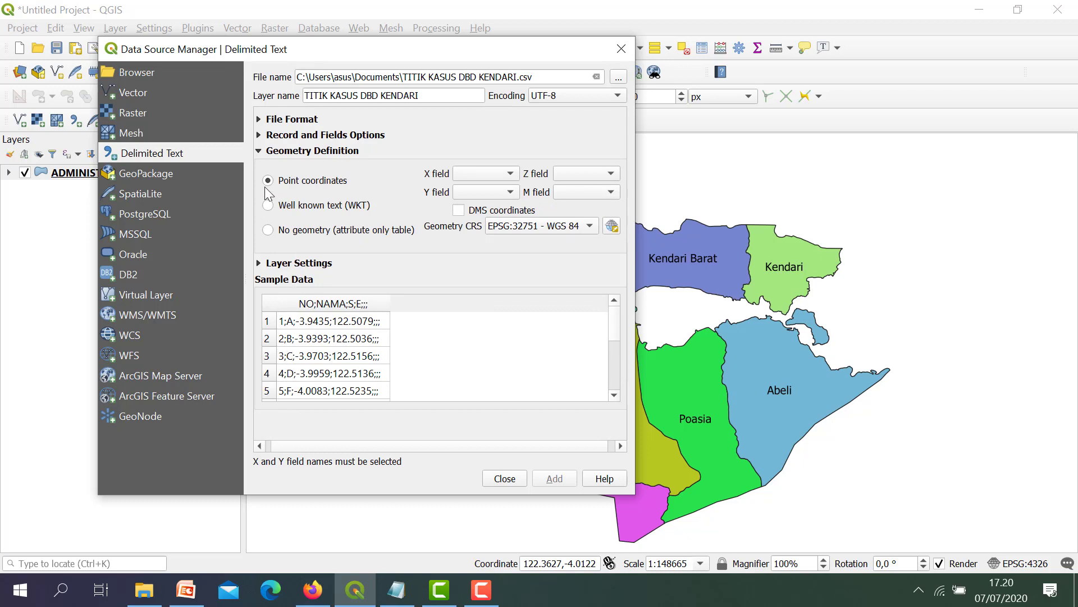
# Set the file format to custom delimiters with Tab and Semicolon enabled, splitting the case-point data into separate columns
pyautogui.click(259, 151)
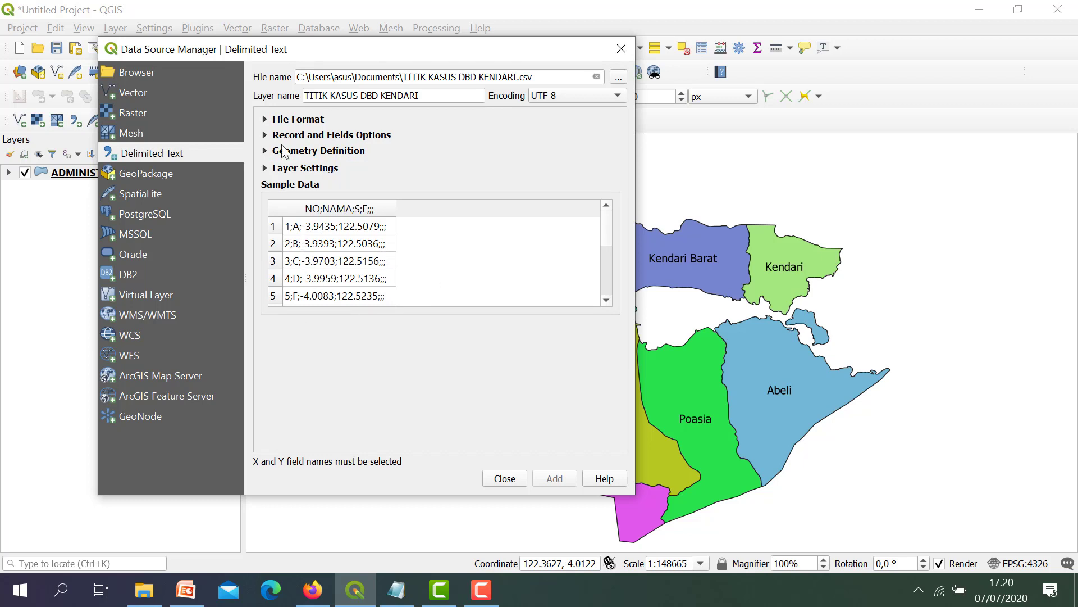
pyautogui.click(265, 119)
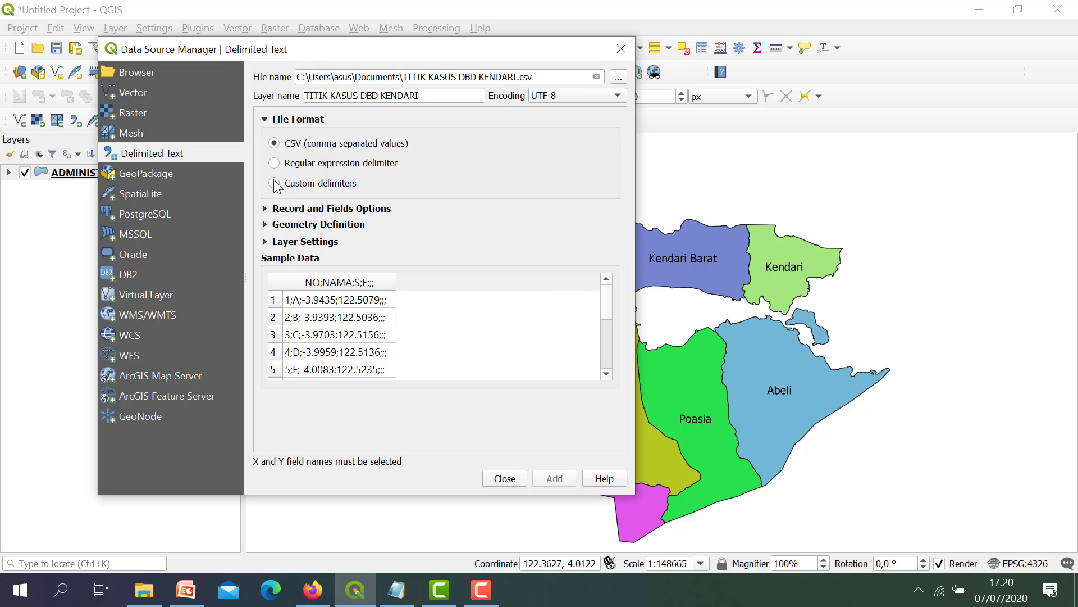
pyautogui.click(275, 184)
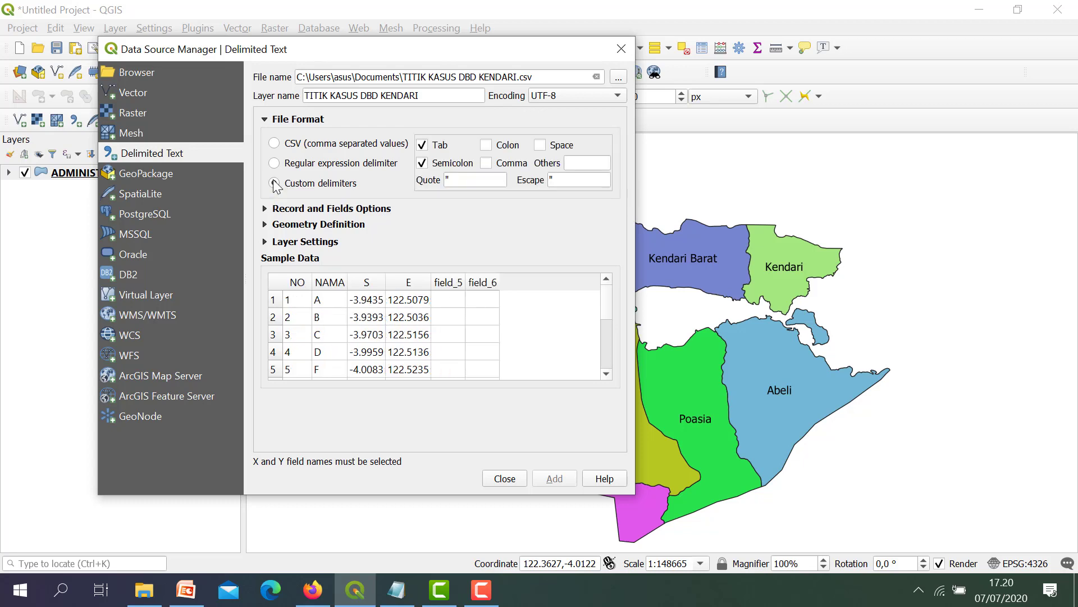
pyautogui.click(422, 164)
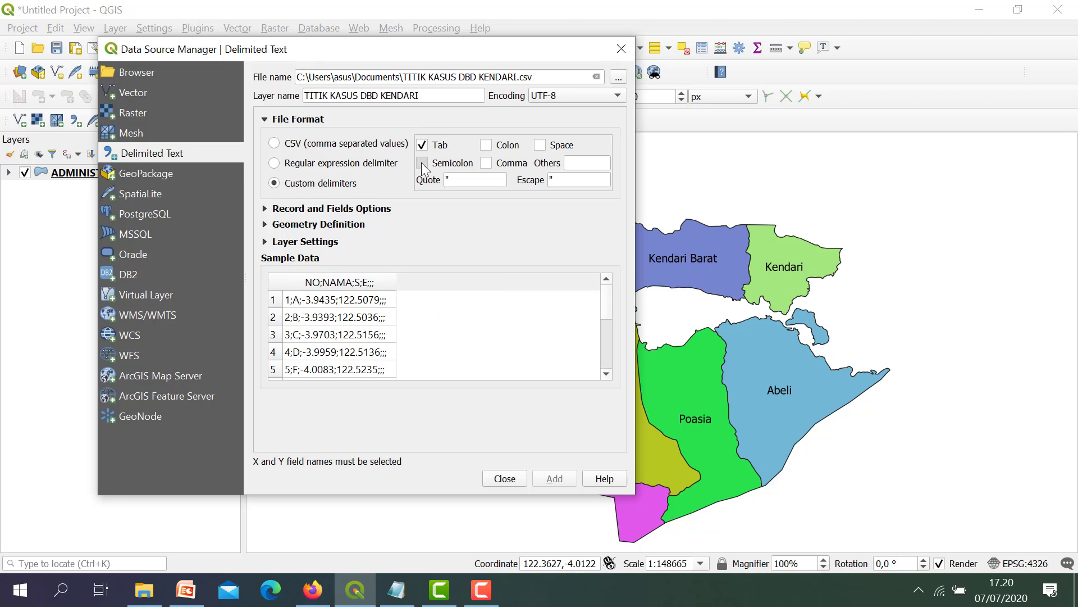
pyautogui.click(422, 164)
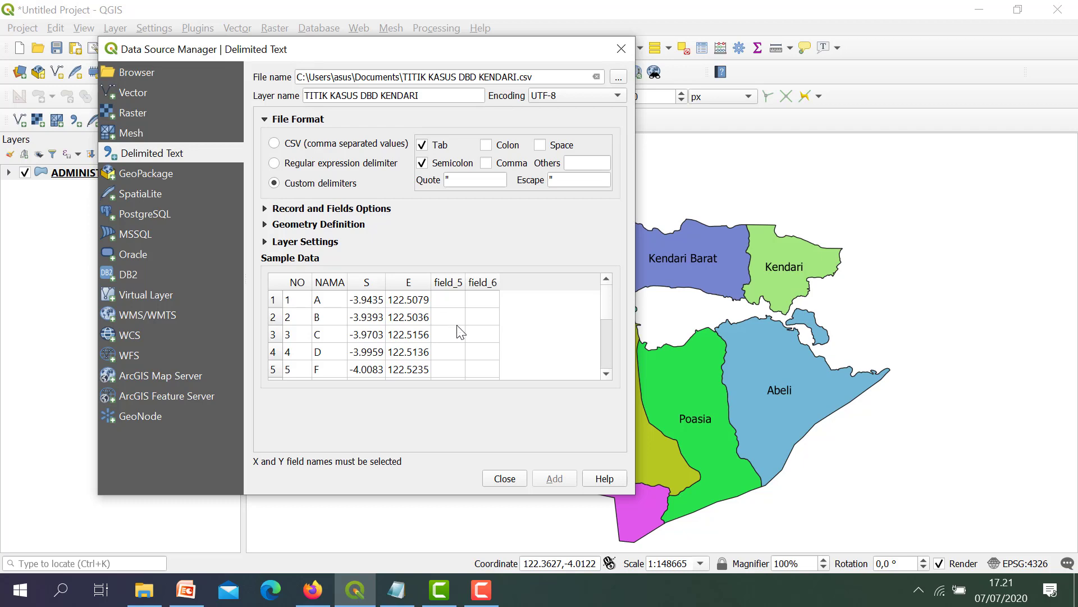
# Set the X field of the point coordinates to column E in the geometry definition
pyautogui.click(265, 225)
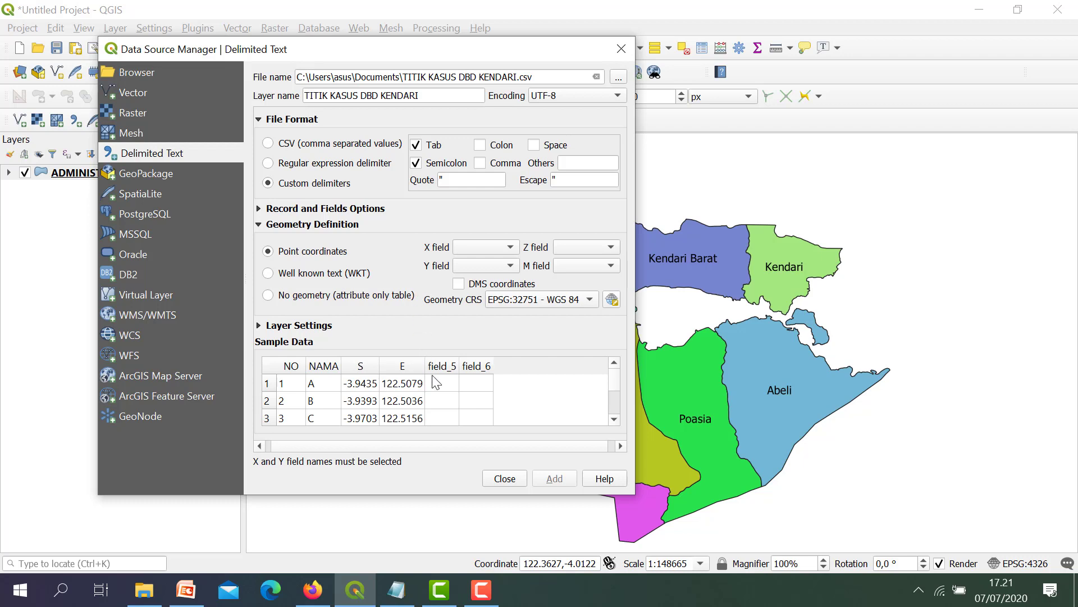
pyautogui.click(512, 250)
pyautogui.click(506, 251)
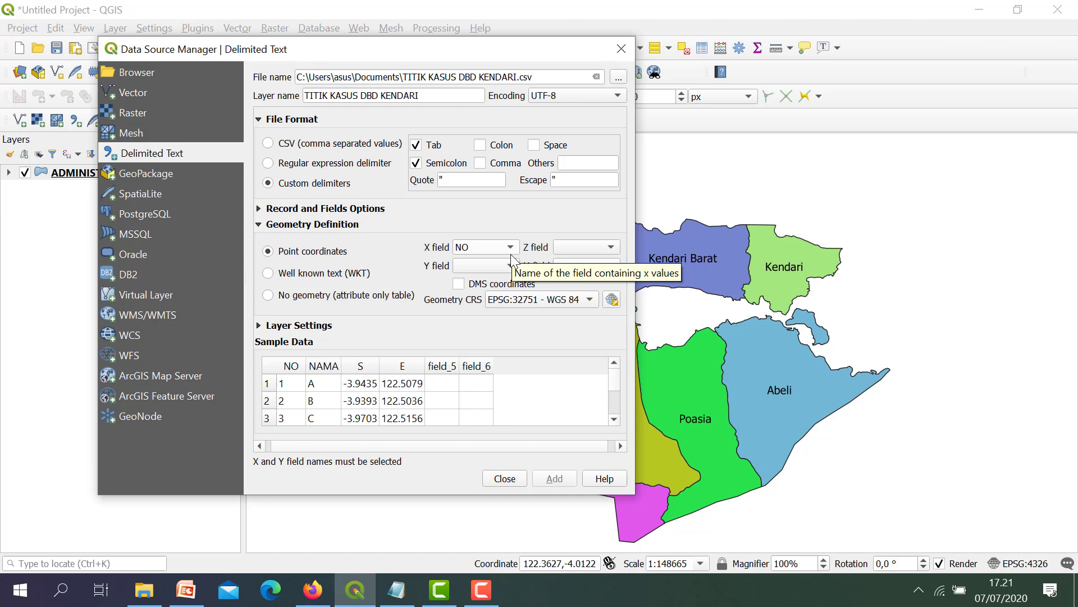
pyautogui.click(512, 253)
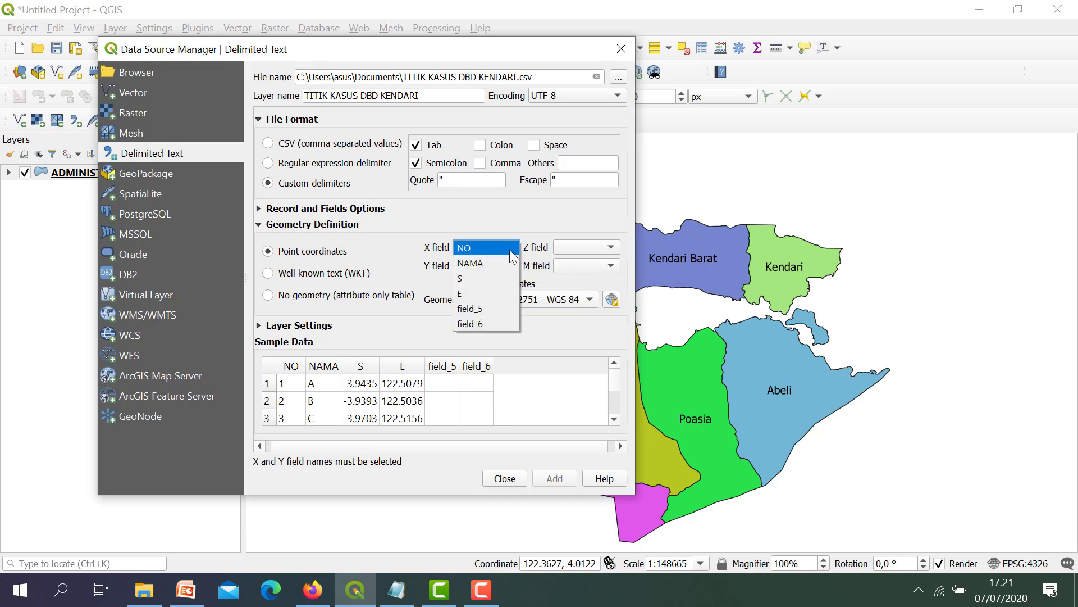
pyautogui.click(401, 250)
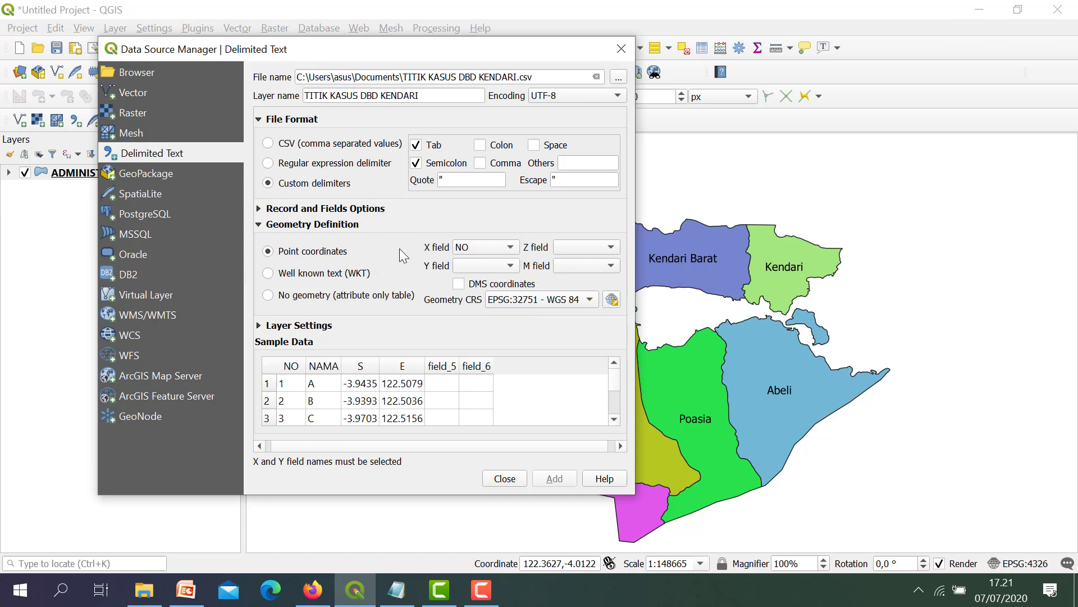
pyautogui.click(516, 252)
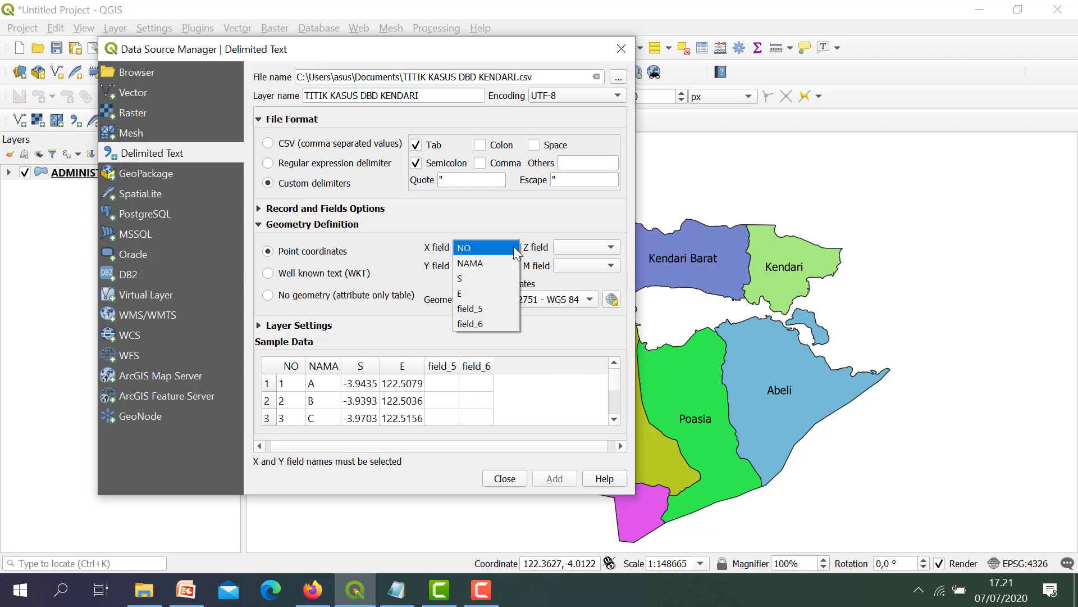
pyautogui.click(476, 289)
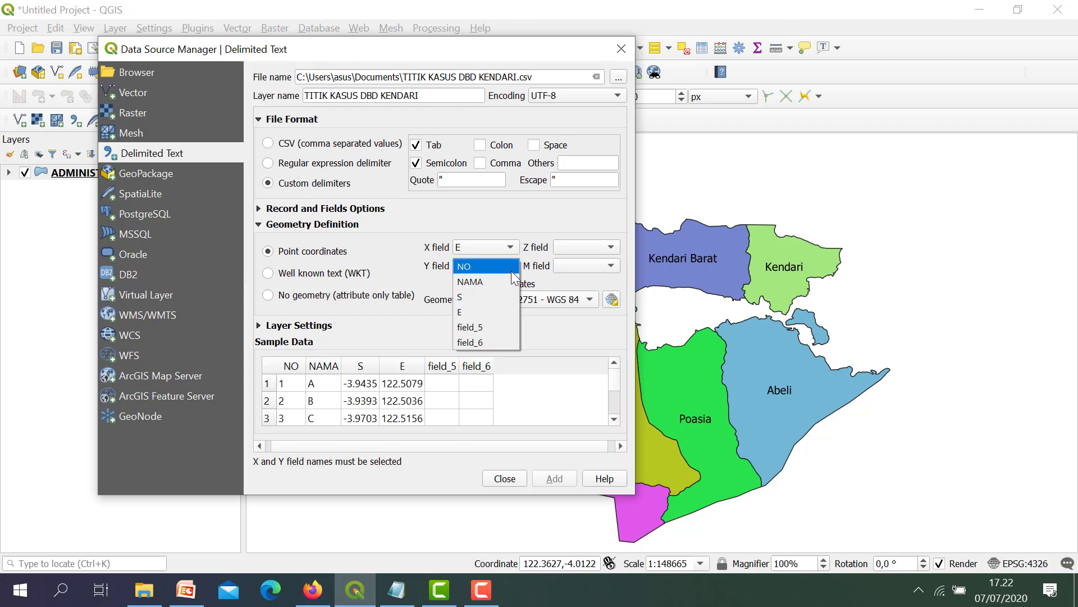
# Set the Y field of the point coordinates to column S
pyautogui.press('Down')
pyautogui.press('Down')
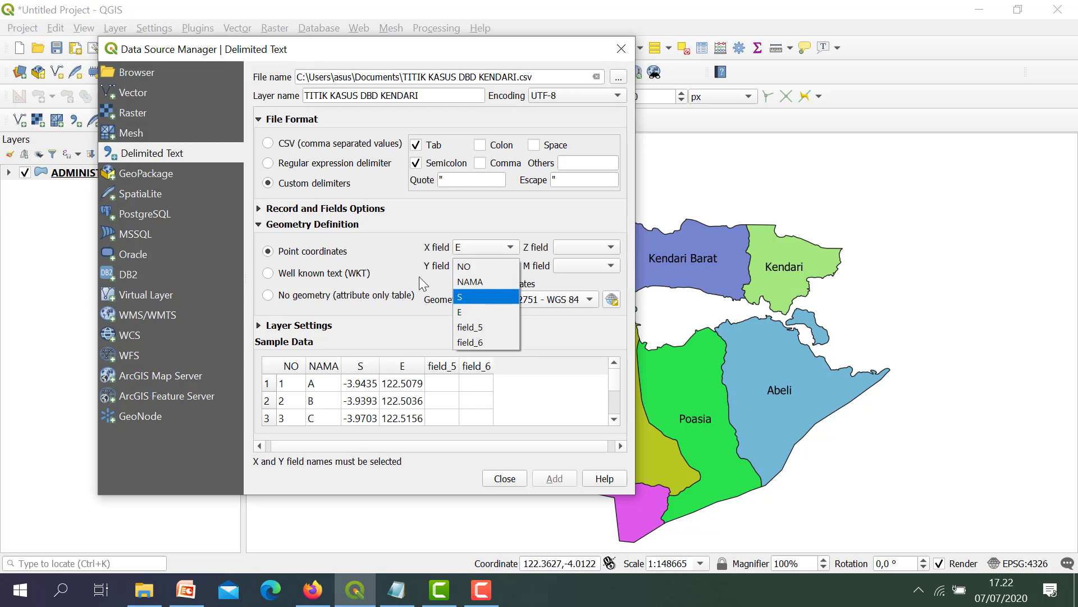
pyautogui.click(418, 275)
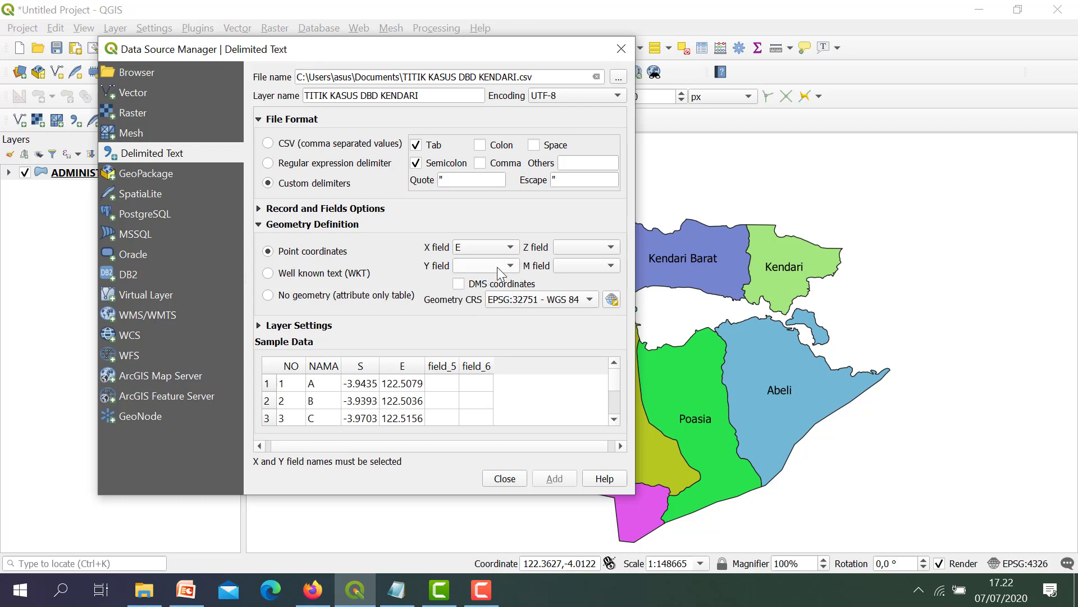
pyautogui.click(497, 267)
pyautogui.click(467, 291)
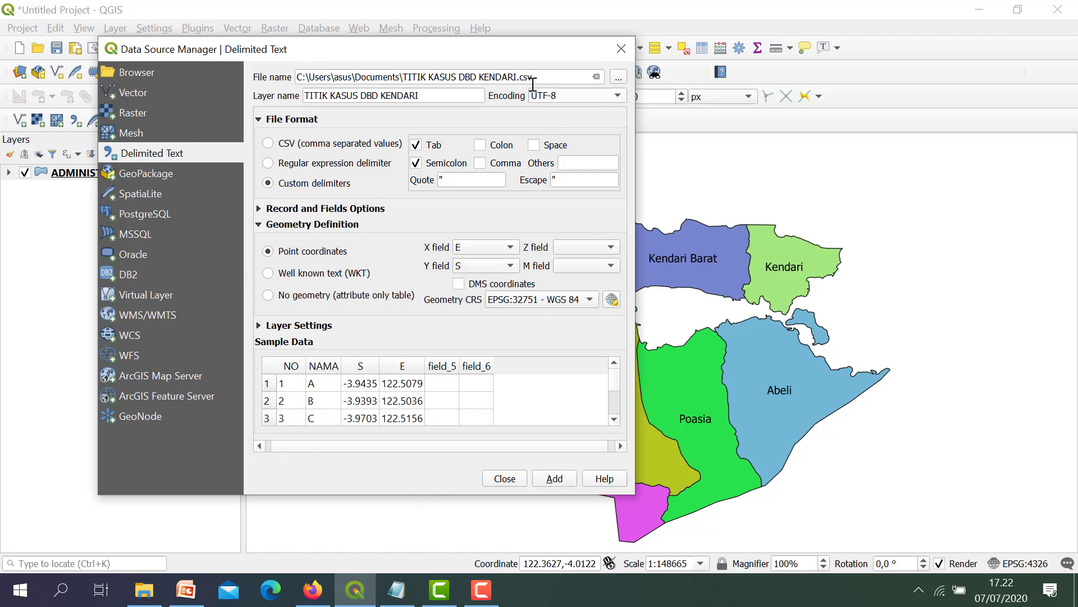
# Set the geometry CRS of the delimited text layer to EPSG:4326 - WGS 84, filtering the systems by 4326
pyautogui.moveTo(537, 53); pyautogui.dragTo(520, 40)
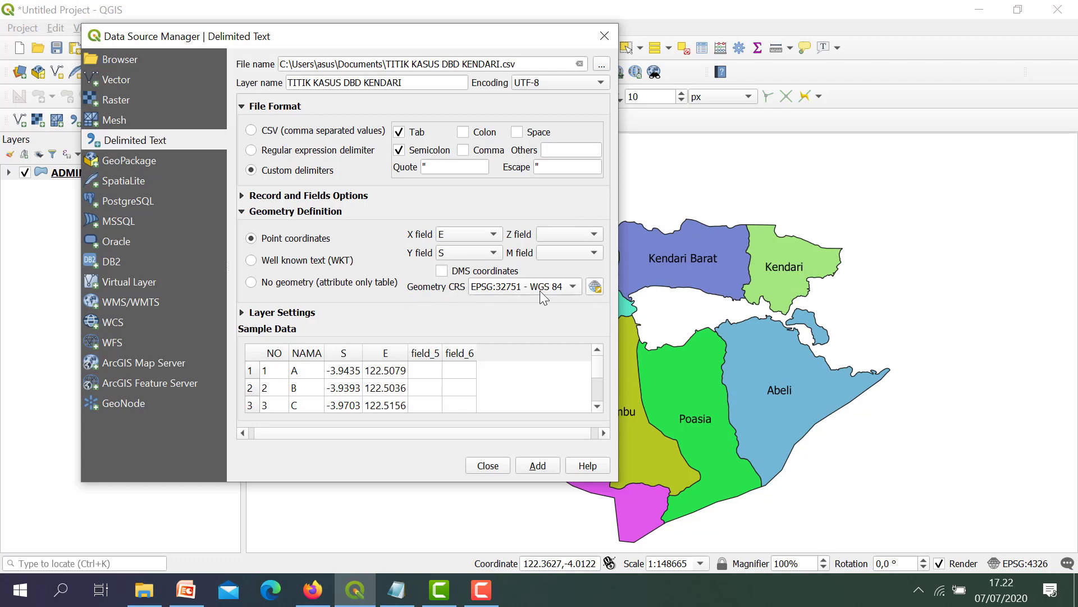
pyautogui.click(595, 288)
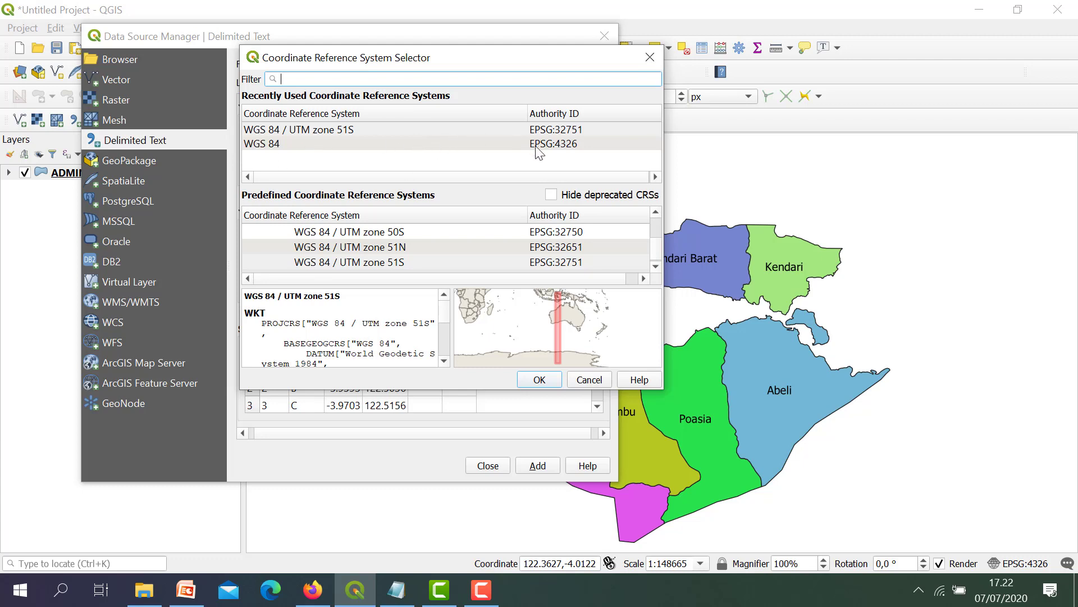
pyautogui.click(260, 144)
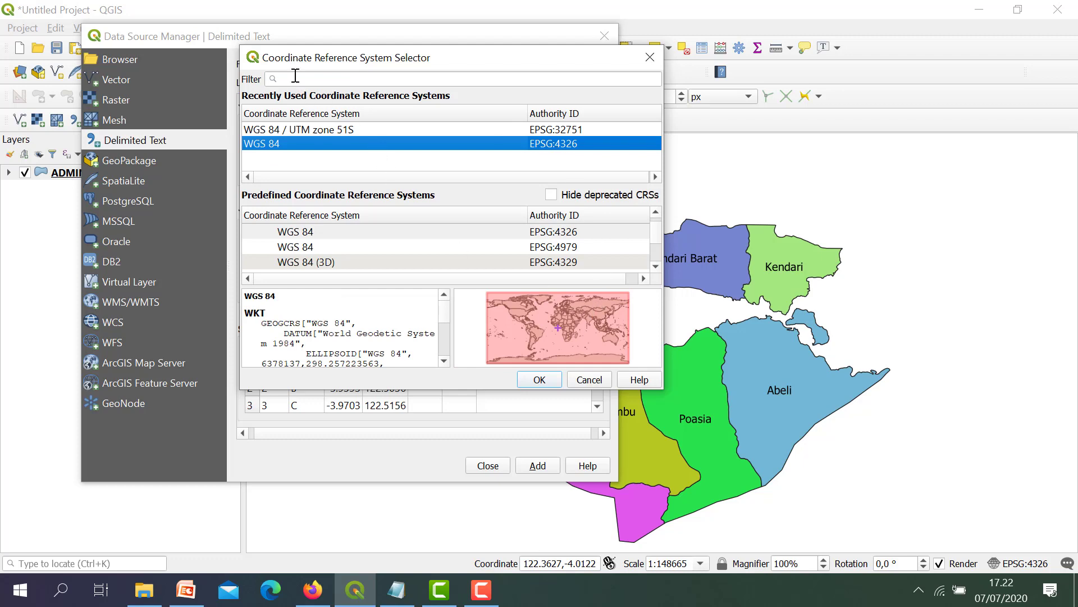
pyautogui.click(296, 75)
pyautogui.write('4326')
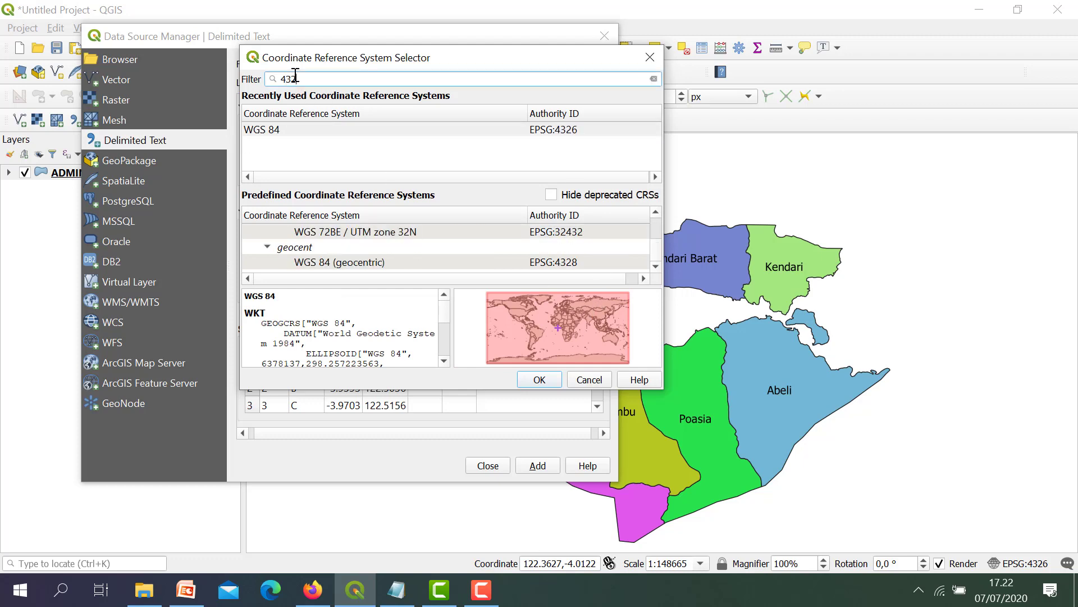
pyautogui.click(273, 132)
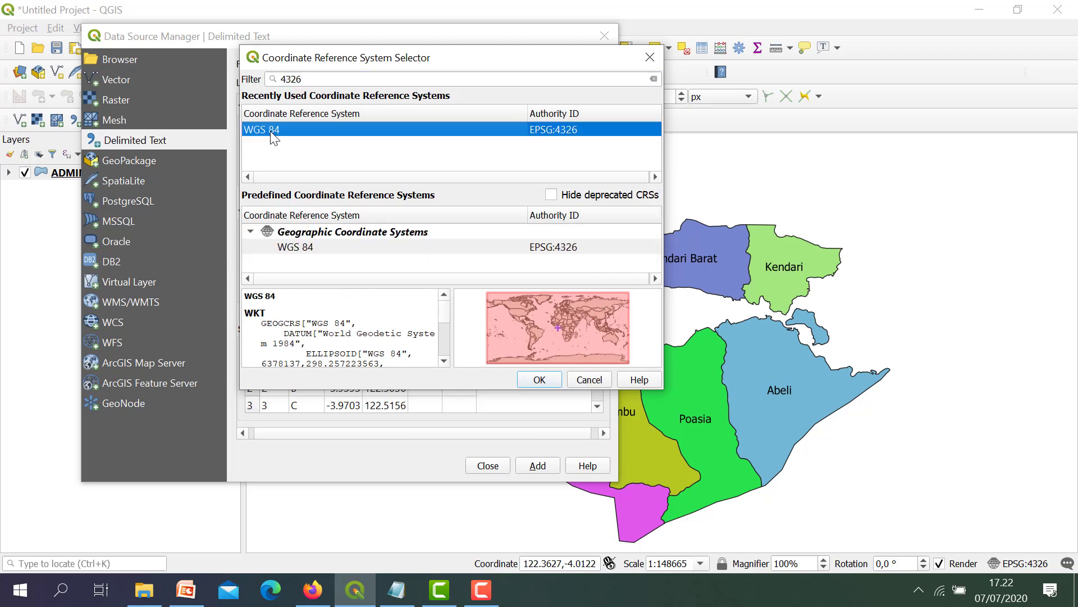
pyautogui.doubleClick(293, 247)
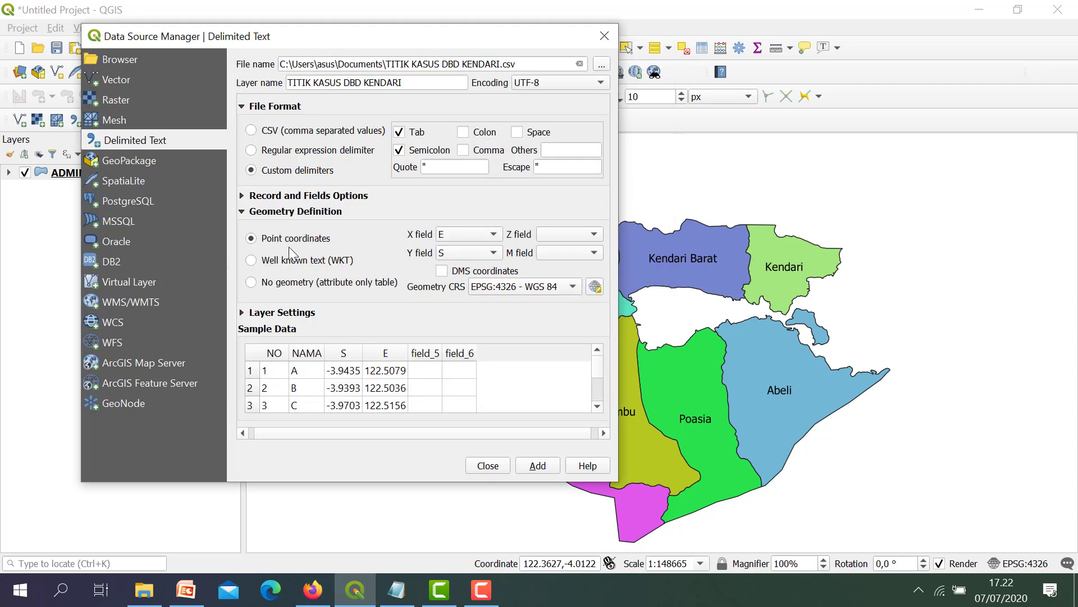
# Add the TITIK KASUS DBD KENDARI point layer to the map and close the Data Source Manager
pyautogui.click(538, 466)
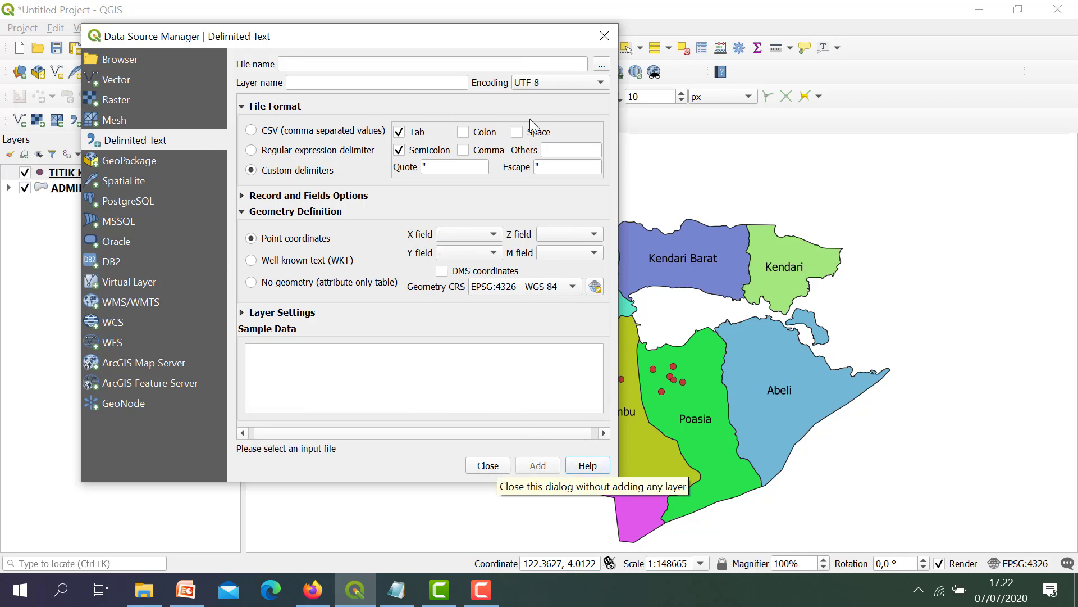
pyautogui.moveTo(532, 49); pyautogui.dragTo(401, 83)
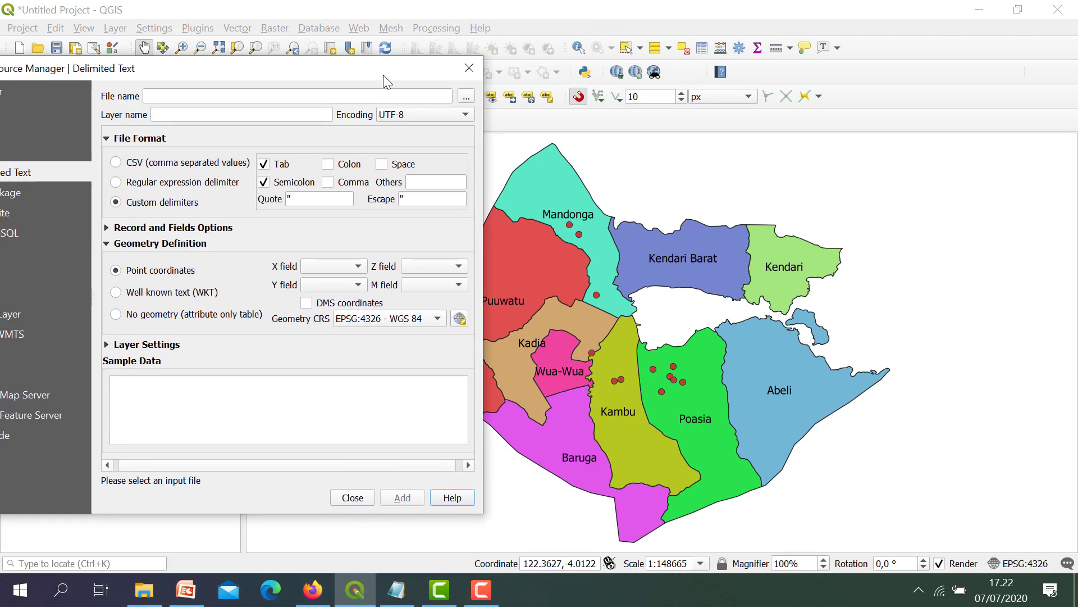
pyautogui.moveTo(383, 75); pyautogui.dragTo(447, 45)
pyautogui.click(416, 469)
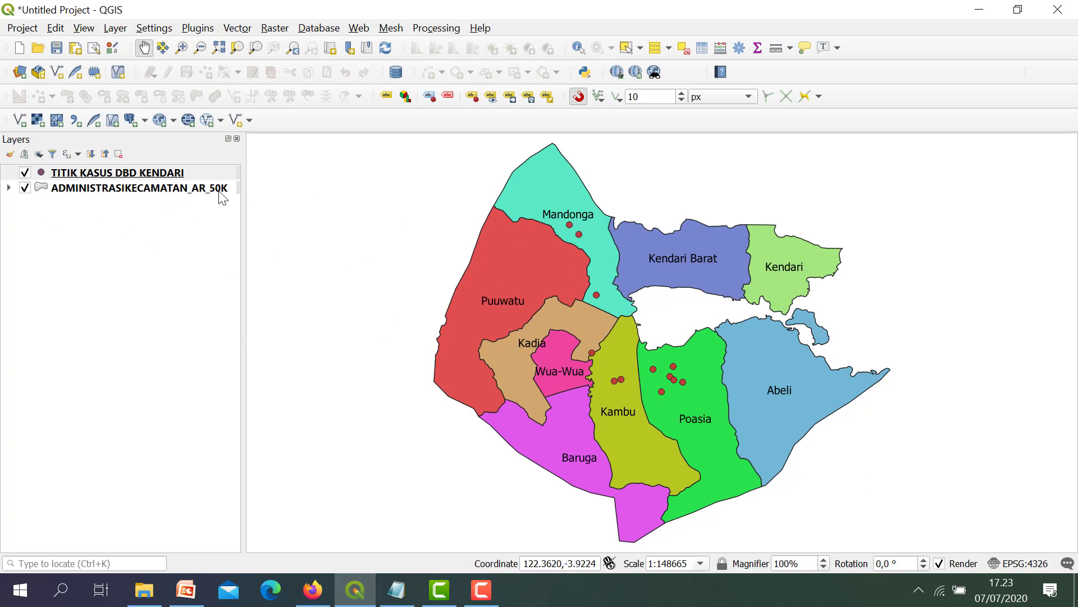
# Review the attribute table of the TITIK KASUS DBD KENDARI layer sorted by NAMA, and close it
pyautogui.click(125, 173)
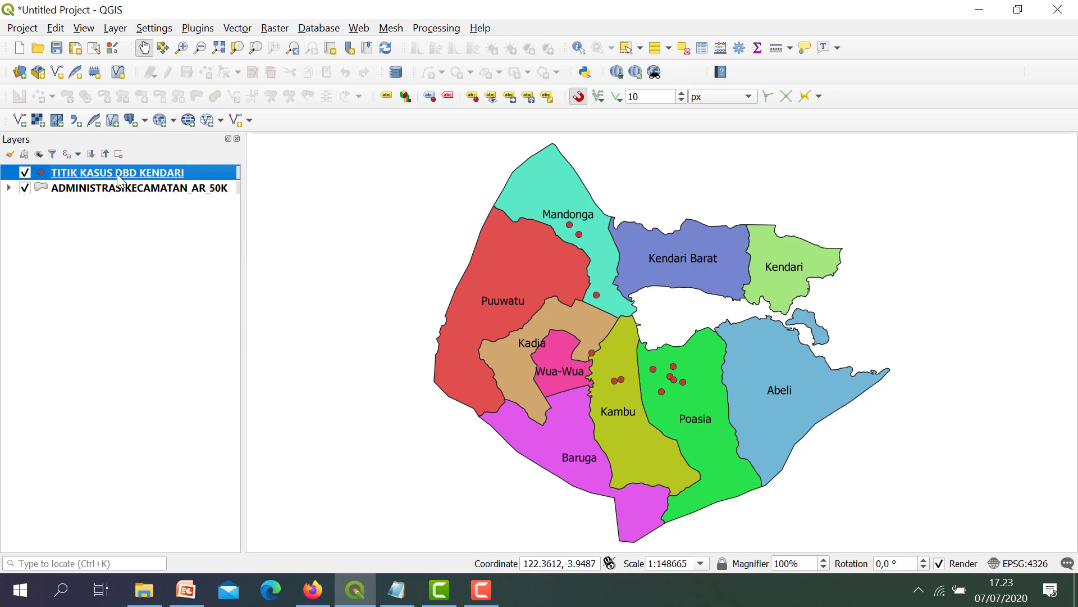
pyautogui.click(700, 48)
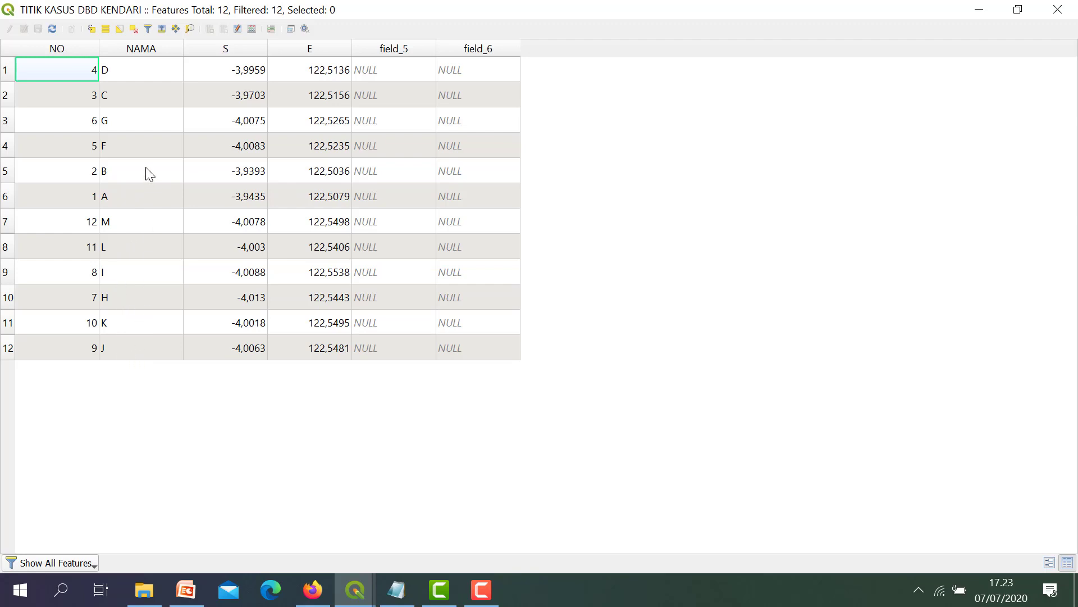
pyautogui.click(123, 49)
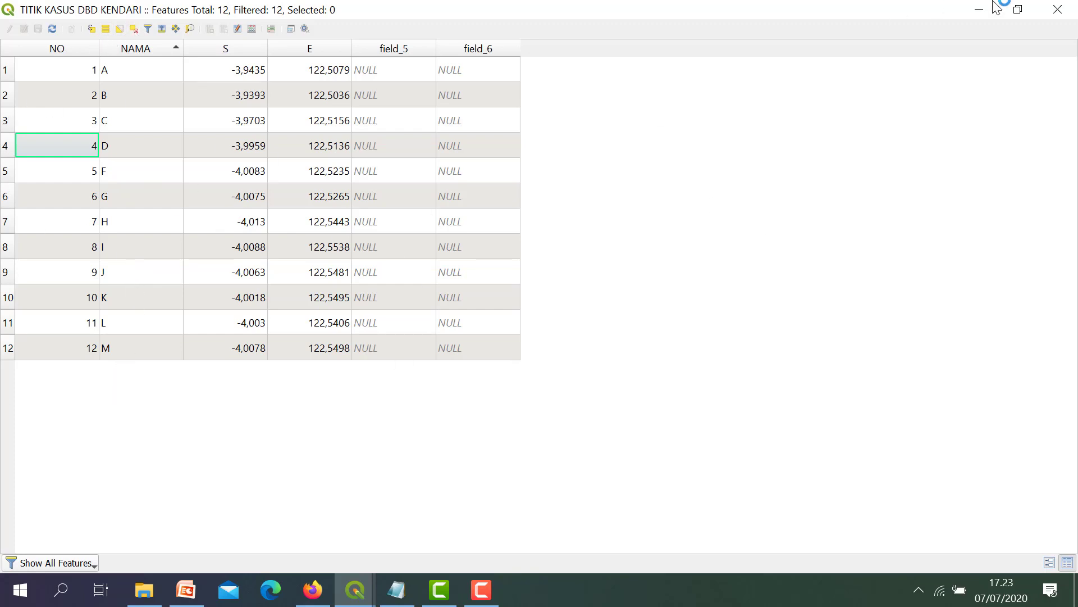
pyautogui.click(1058, 9)
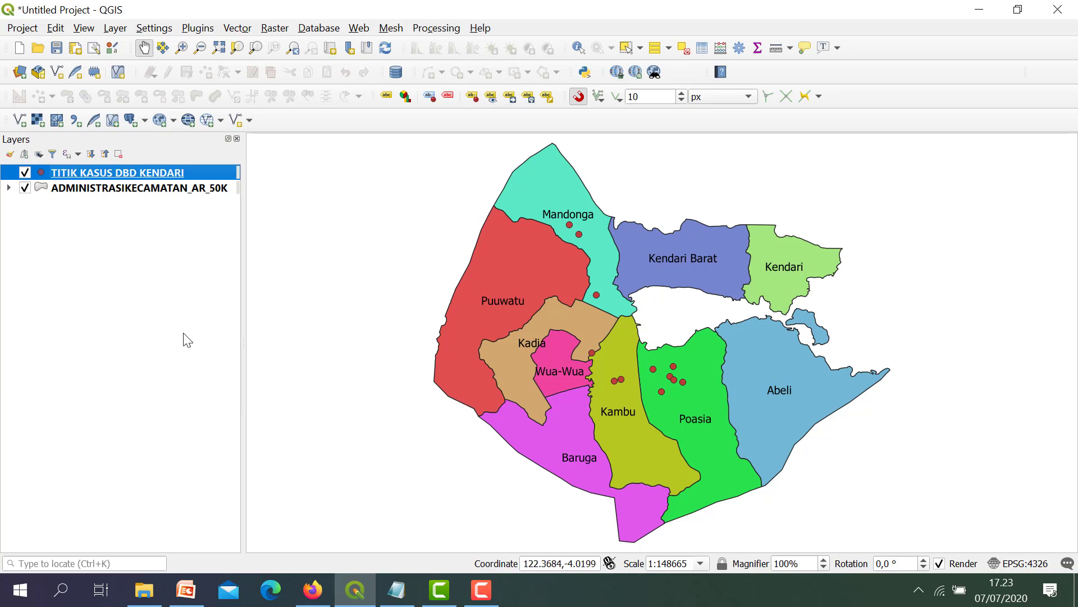
pyautogui.click(63, 191)
pyautogui.click(66, 178)
pyautogui.click(200, 30)
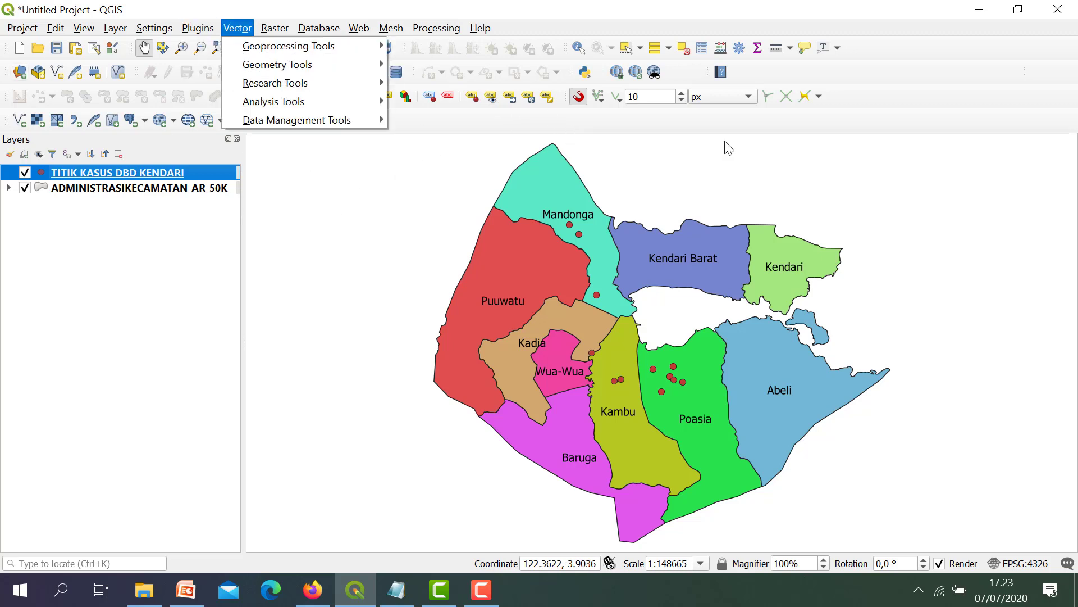
pyautogui.click(736, 144)
pyautogui.moveTo(736, 142); pyautogui.dragTo(657, 338)
pyautogui.click(199, 29)
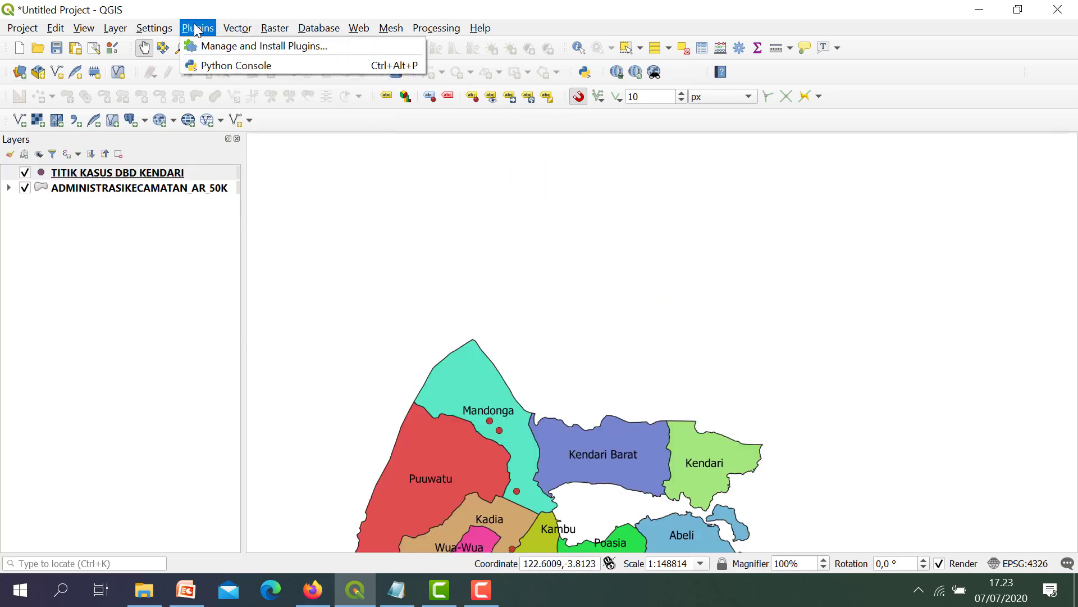
pyautogui.click(197, 31)
pyautogui.click(117, 29)
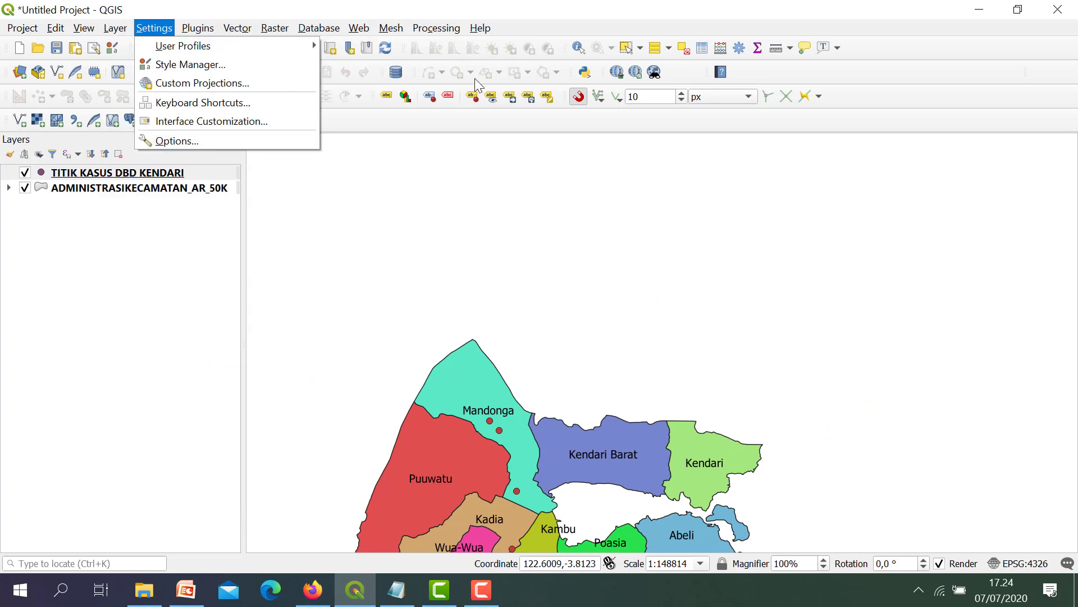
pyautogui.moveTo(197, 28)
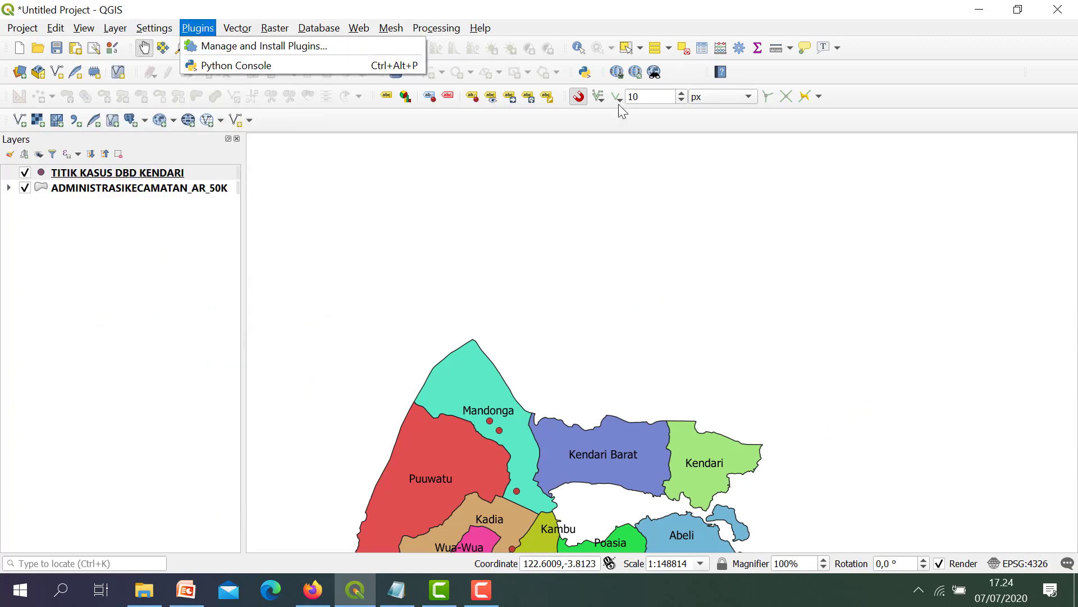
# Add the OSM Standard basemap from QuickMapServices beneath the district and case point layers
pyautogui.click(620, 74)
pyautogui.click(618, 73)
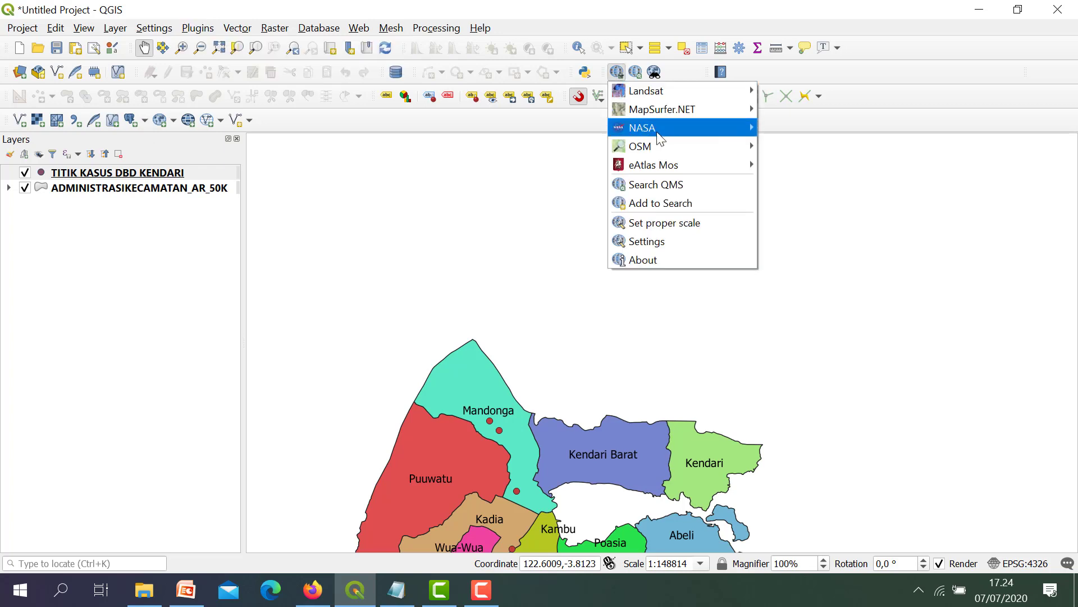
pyautogui.moveTo(669, 148)
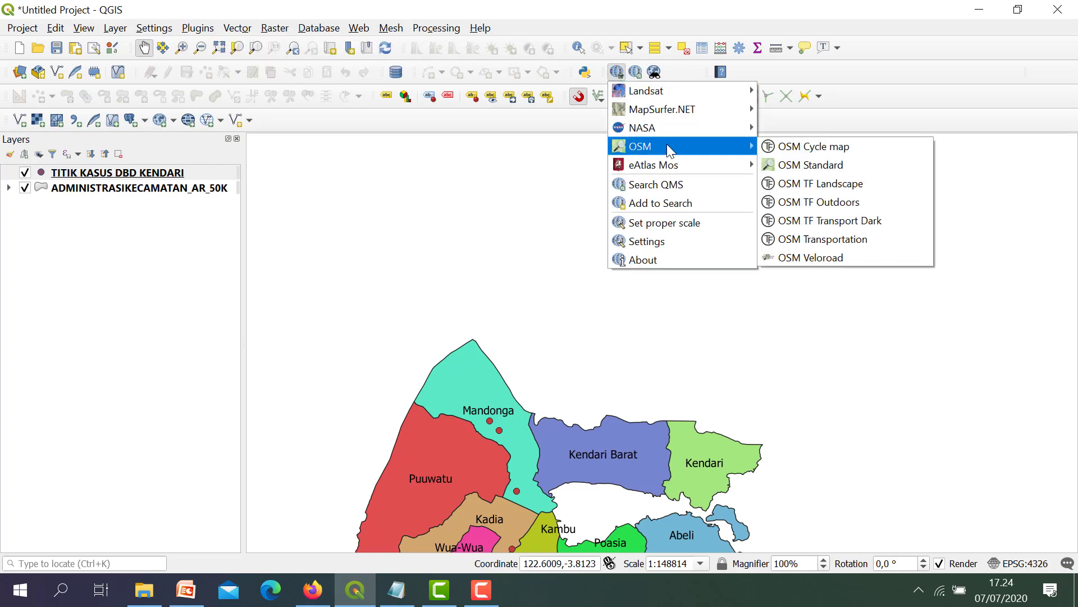
pyautogui.click(780, 166)
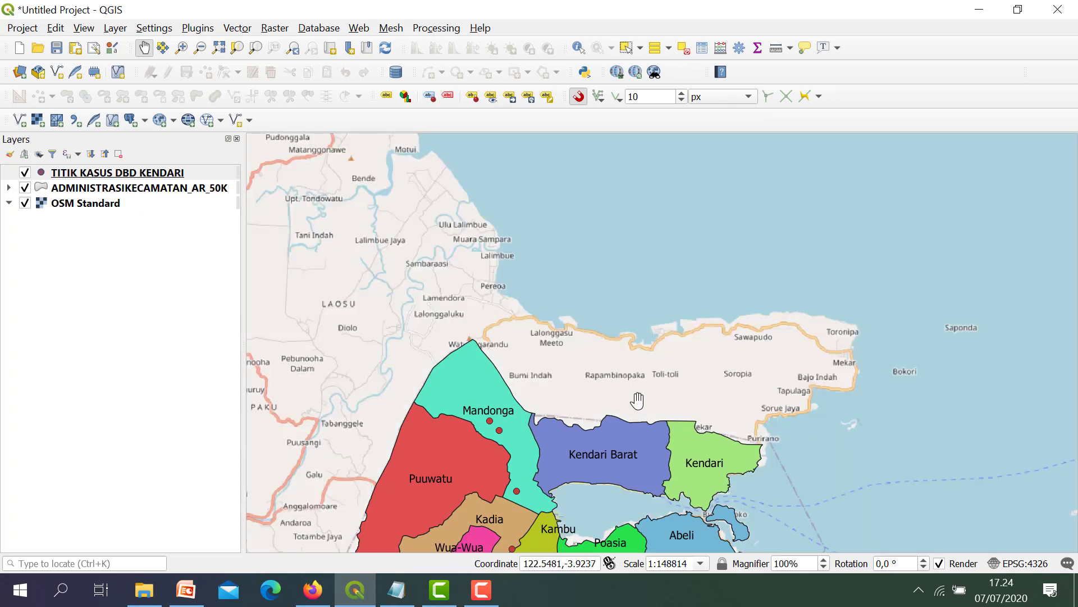
# View the full map extent and zoom back in until the Kendari districts fill the view over the basemap
pyautogui.click(219, 47)
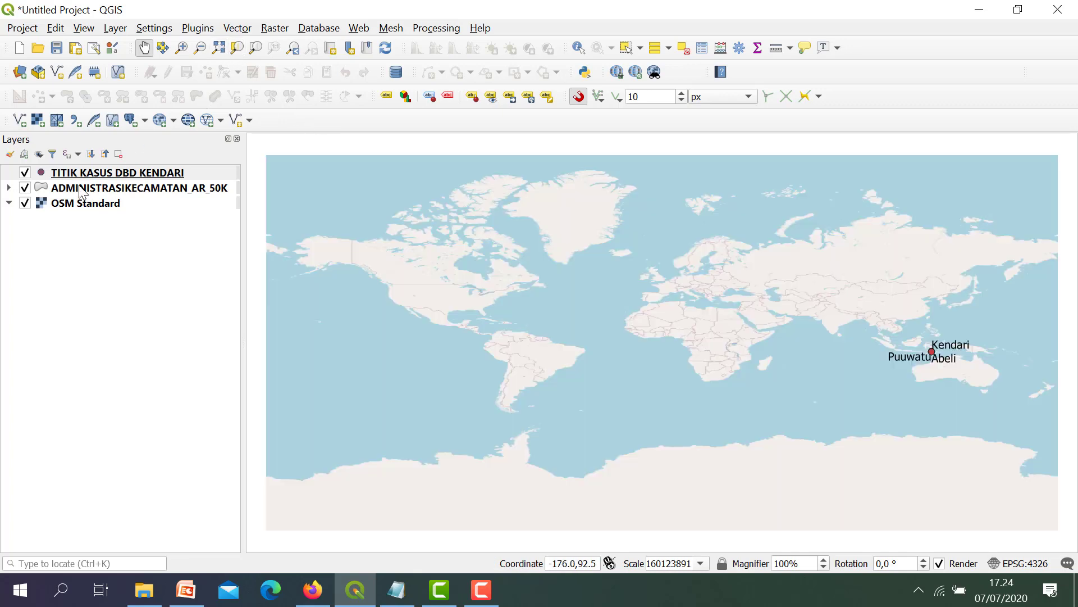
pyautogui.click(81, 190)
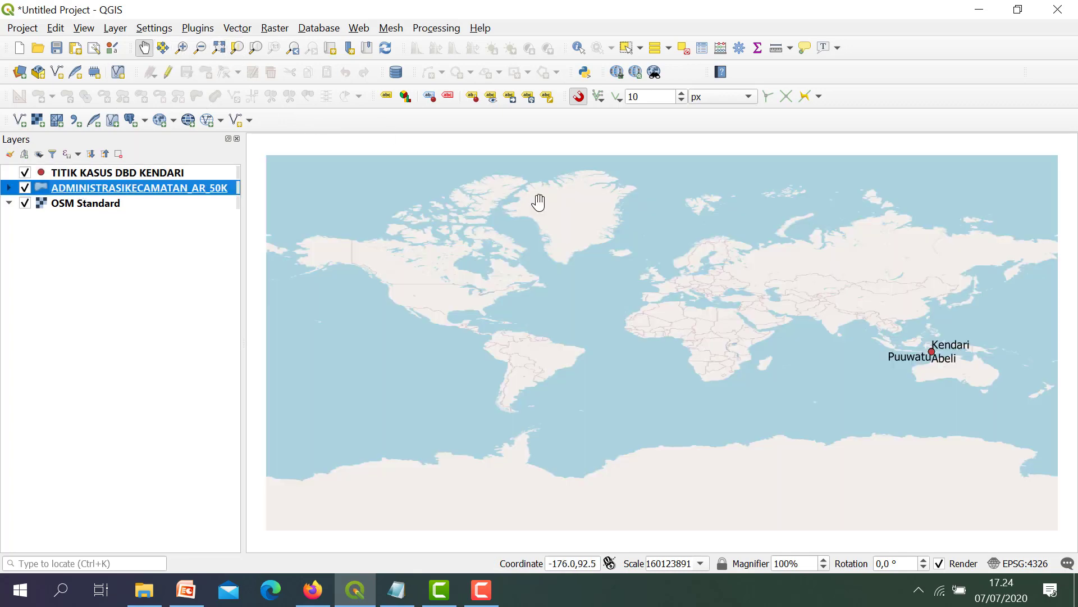
pyautogui.moveTo(757, 337); pyautogui.dragTo(641, 324)
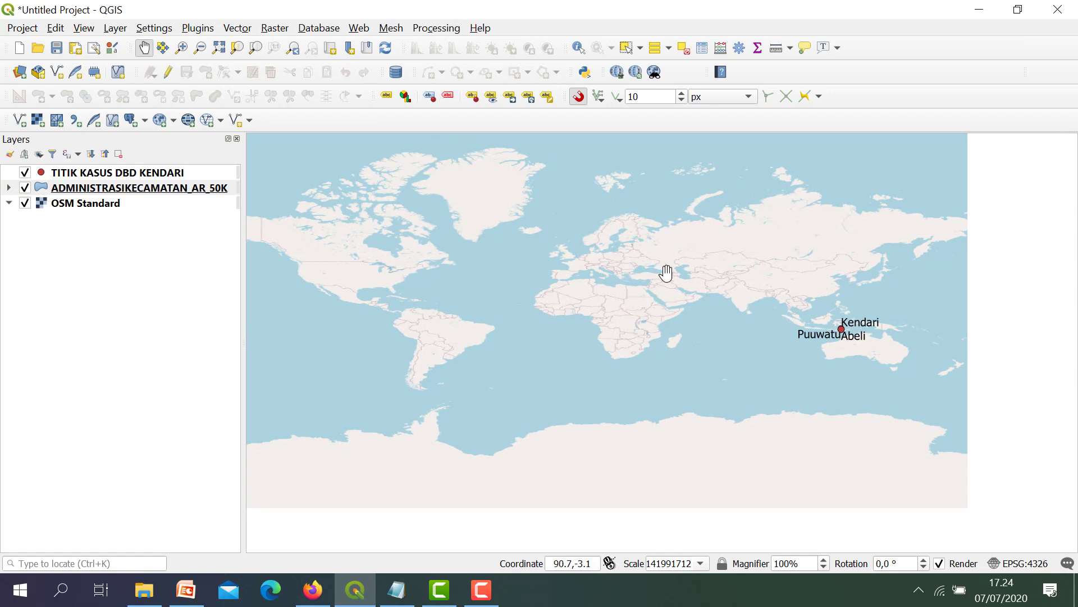
pyautogui.click(181, 47)
pyautogui.moveTo(786, 287); pyautogui.dragTo(908, 397)
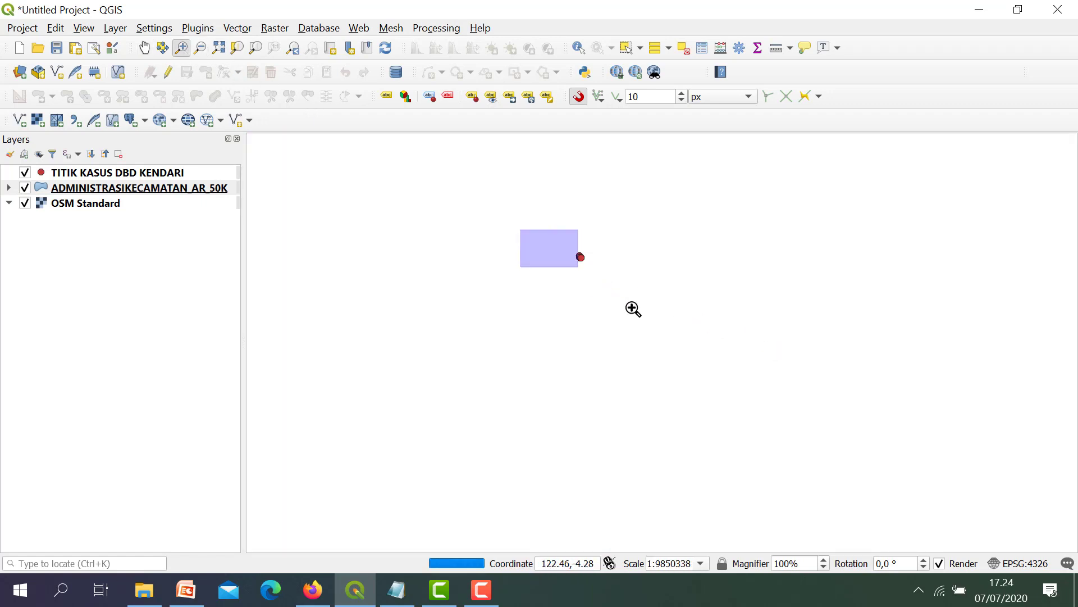
pyautogui.moveTo(634, 309); pyautogui.dragTo(678, 342)
pyautogui.moveTo(525, 202); pyautogui.dragTo(746, 373)
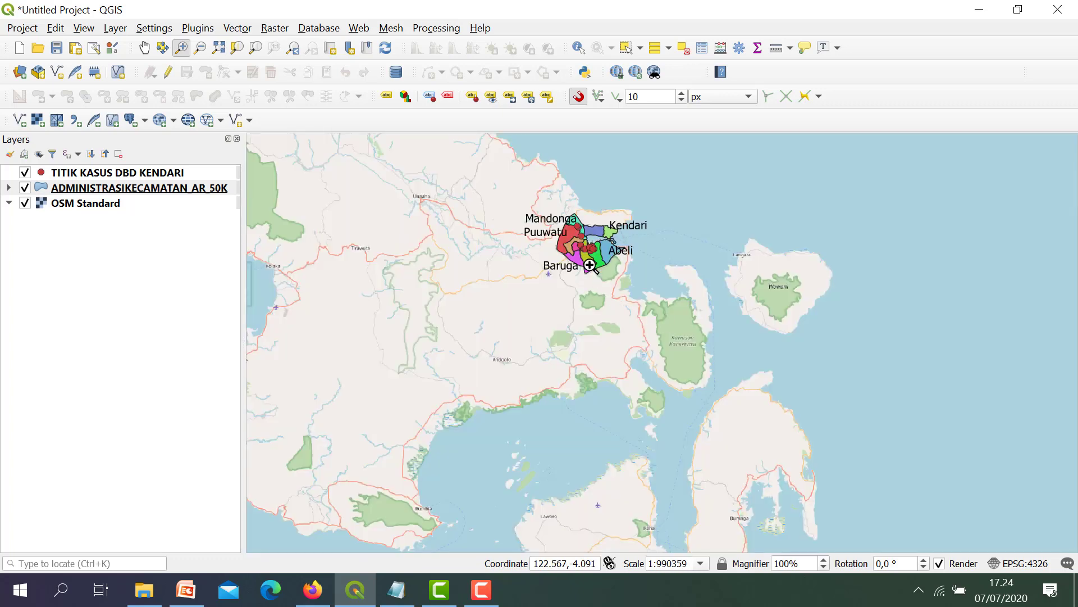
pyautogui.moveTo(516, 201); pyautogui.dragTo(654, 323)
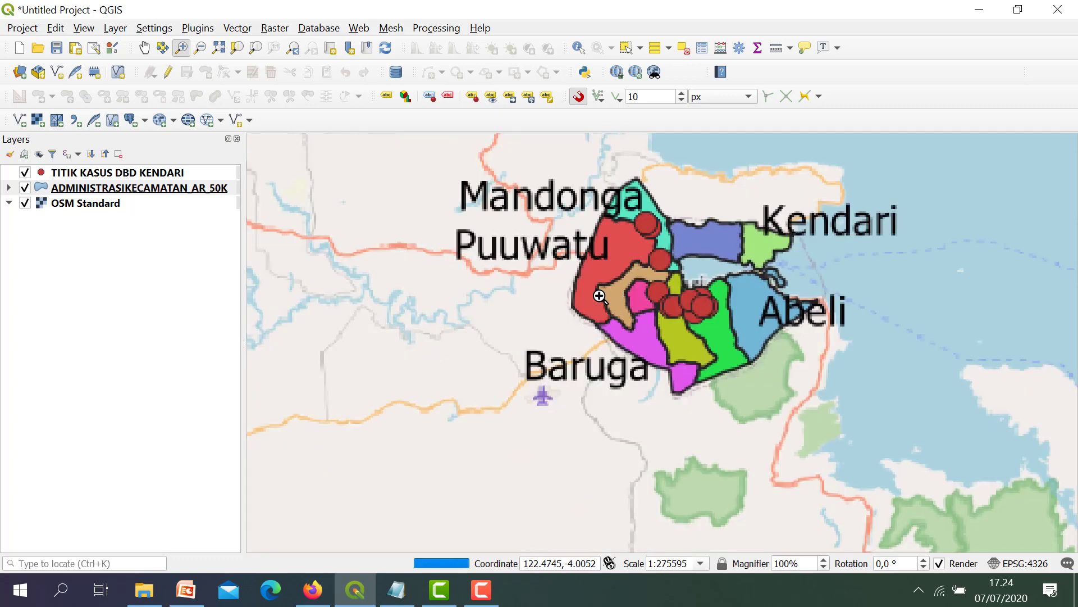
pyautogui.moveTo(511, 169); pyautogui.dragTo(896, 419)
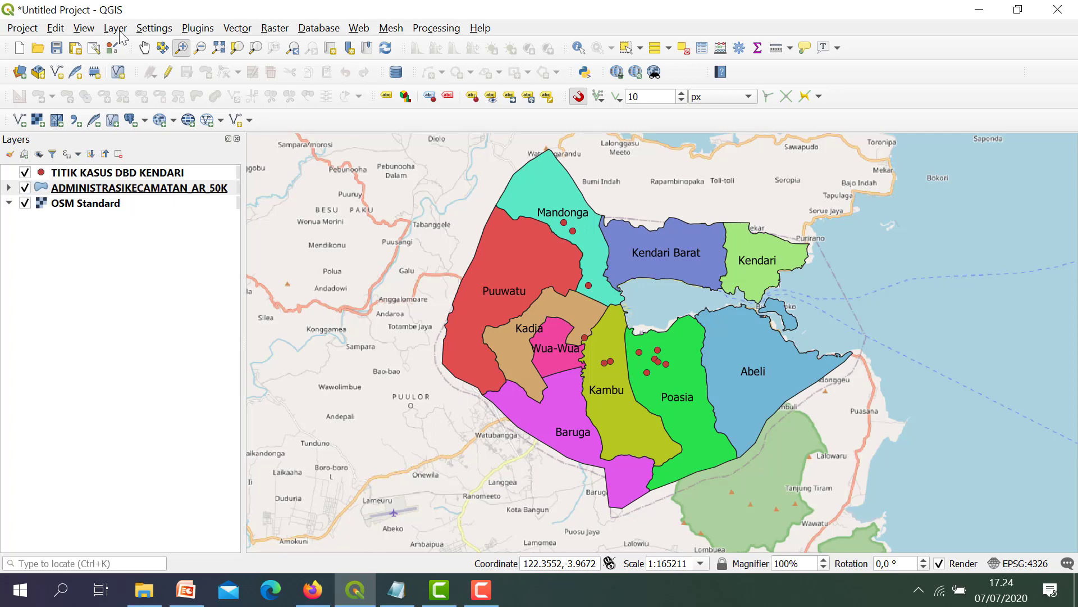
pyautogui.click(143, 49)
# Style the ADMINISTRASIKECAMATAN_AR_50K layer as a single symbol with about 31% opacity and apply it
pyautogui.click(133, 189)
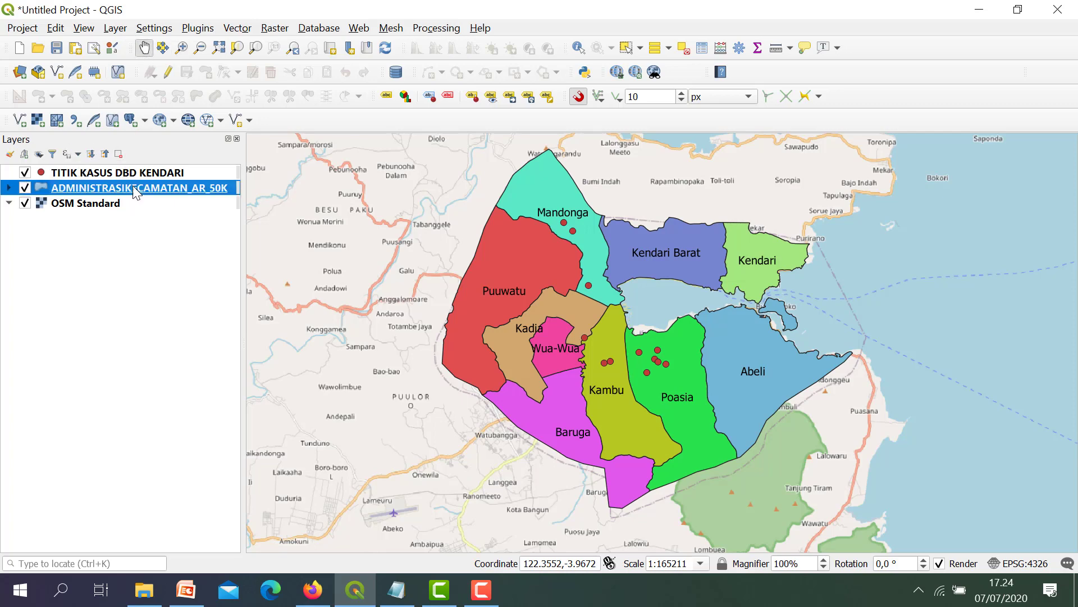
pyautogui.doubleClick(133, 188)
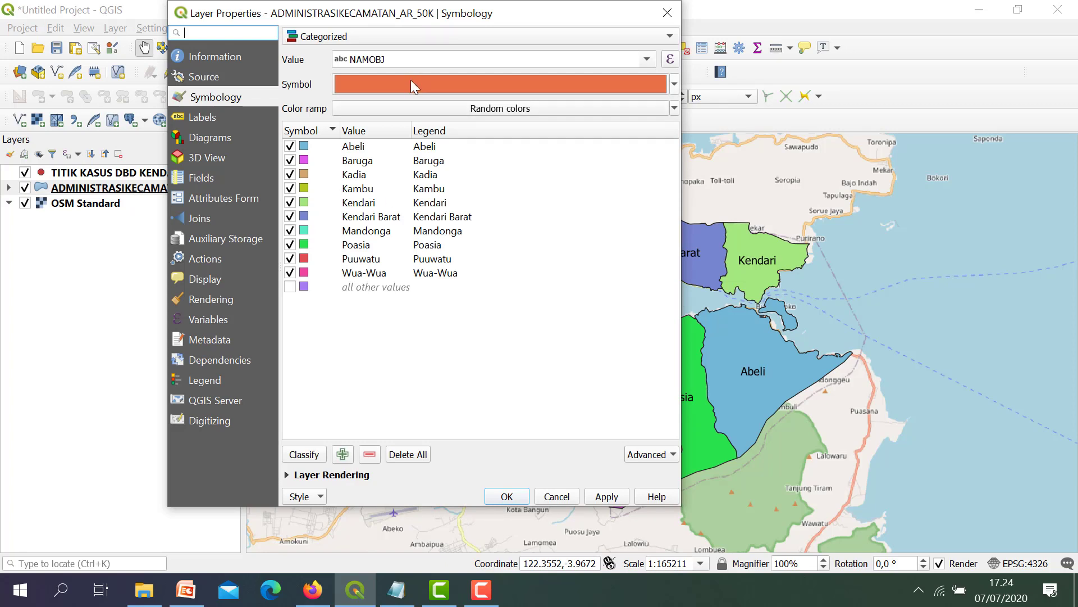
pyautogui.moveTo(410, 81)
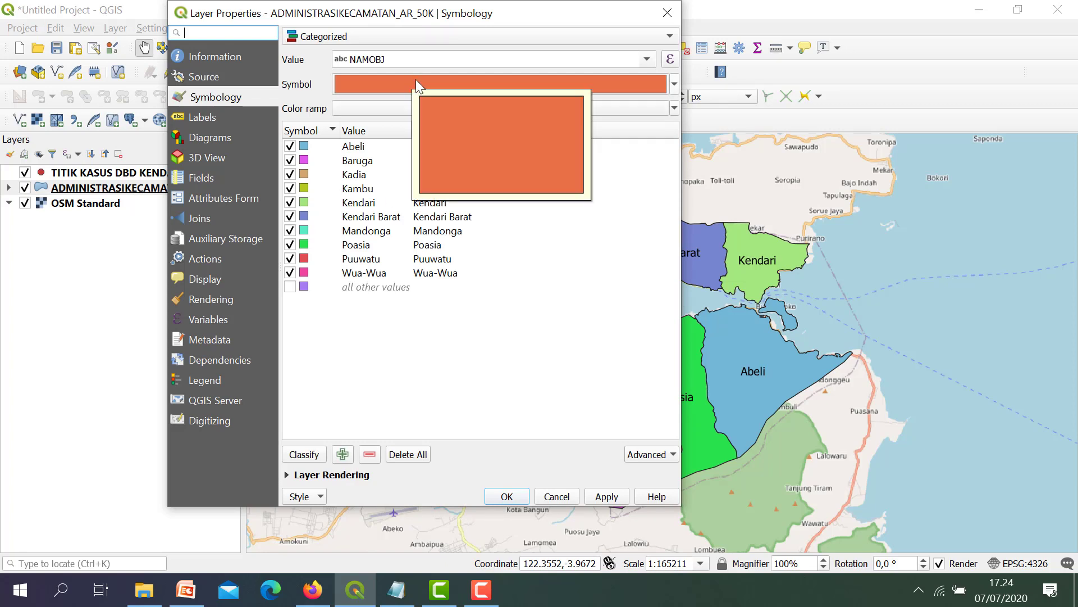
pyautogui.click(674, 86)
pyautogui.click(477, 36)
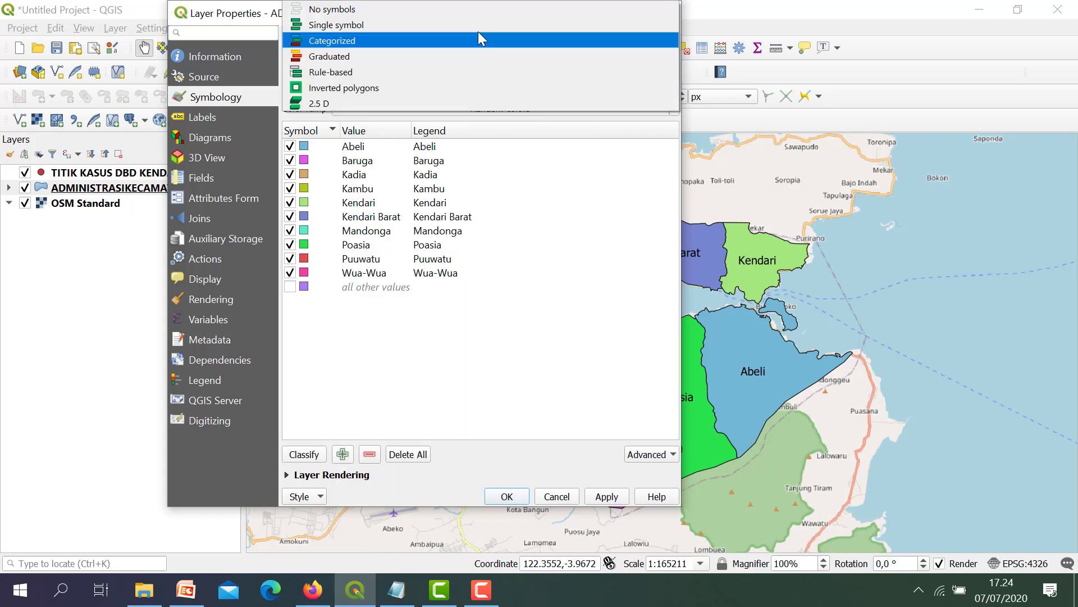
pyautogui.click(335, 31)
pyautogui.scroll(1, 336, 31)
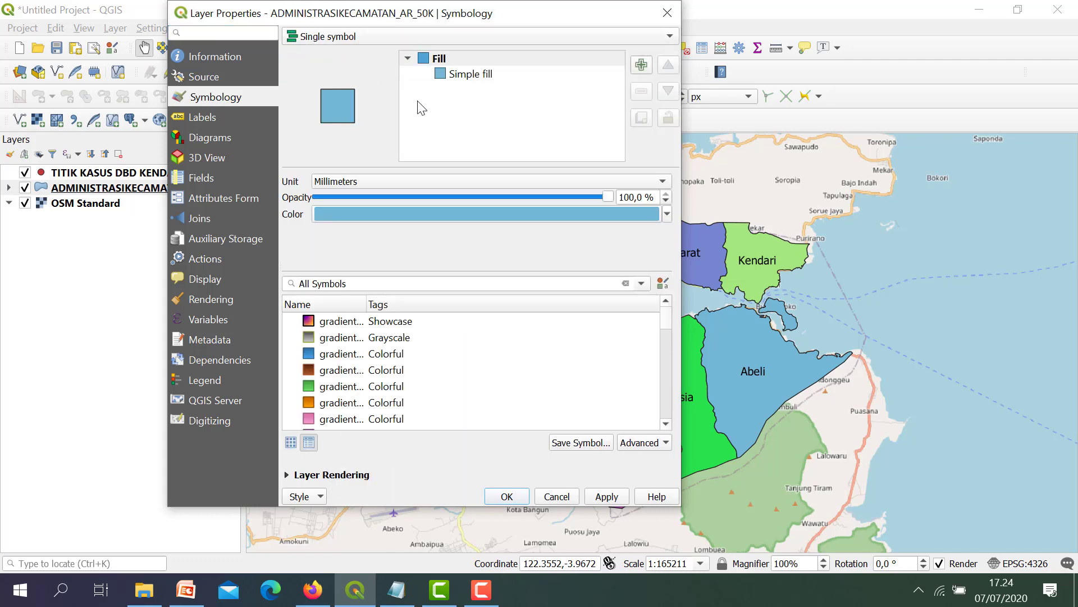
pyautogui.moveTo(611, 198); pyautogui.dragTo(383, 214)
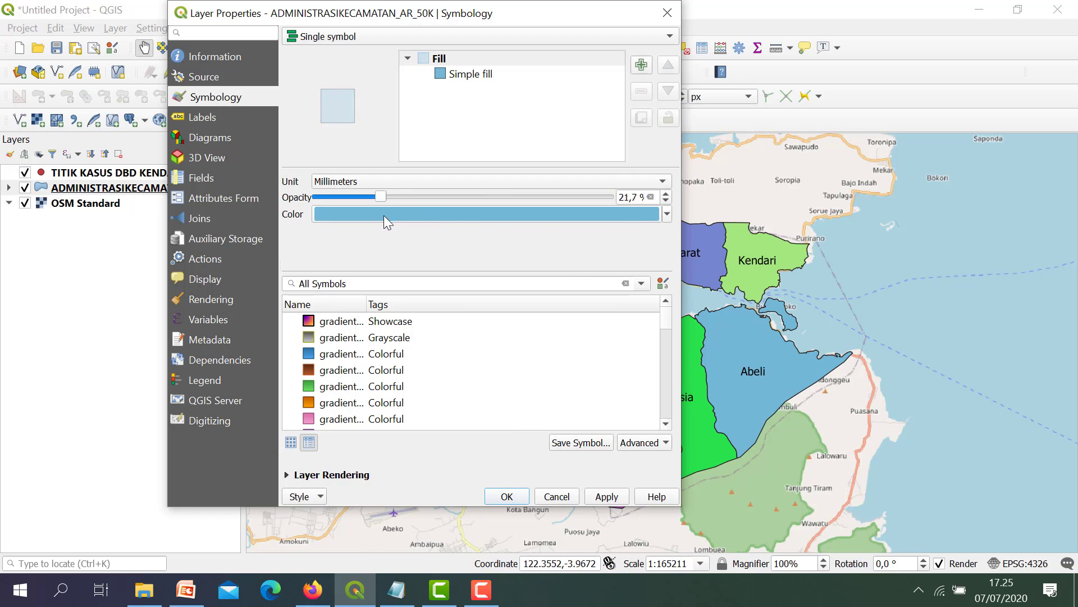
pyautogui.click(606, 497)
pyautogui.click(507, 497)
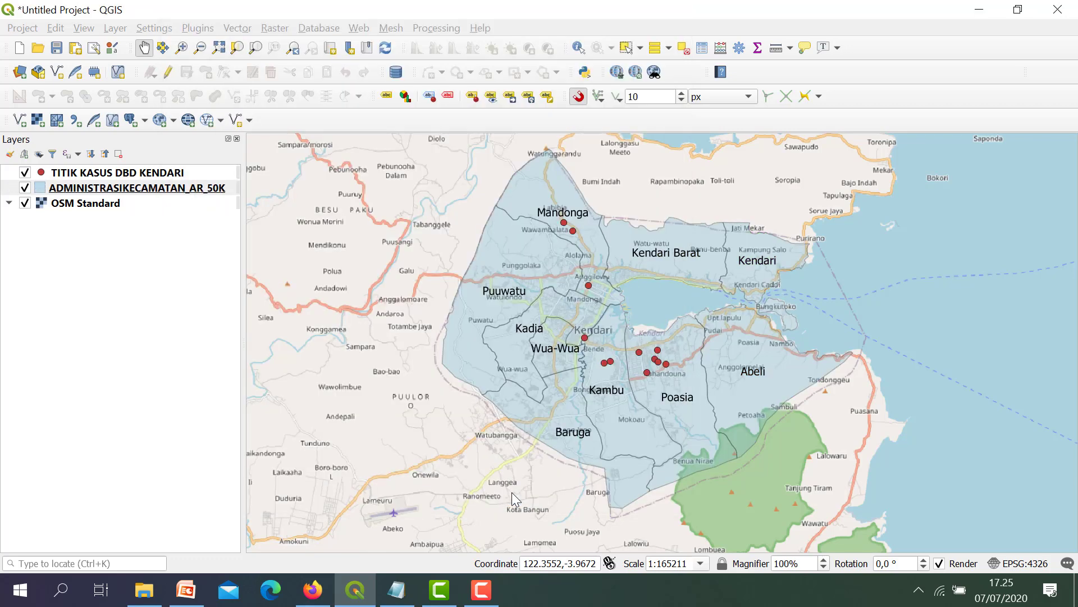
# Lower the symbol opacity of the ADMINISTRASIKECAMATAN_AR_50K layer to about 12%
pyautogui.moveTo(390, 253); pyautogui.dragTo(659, 275)
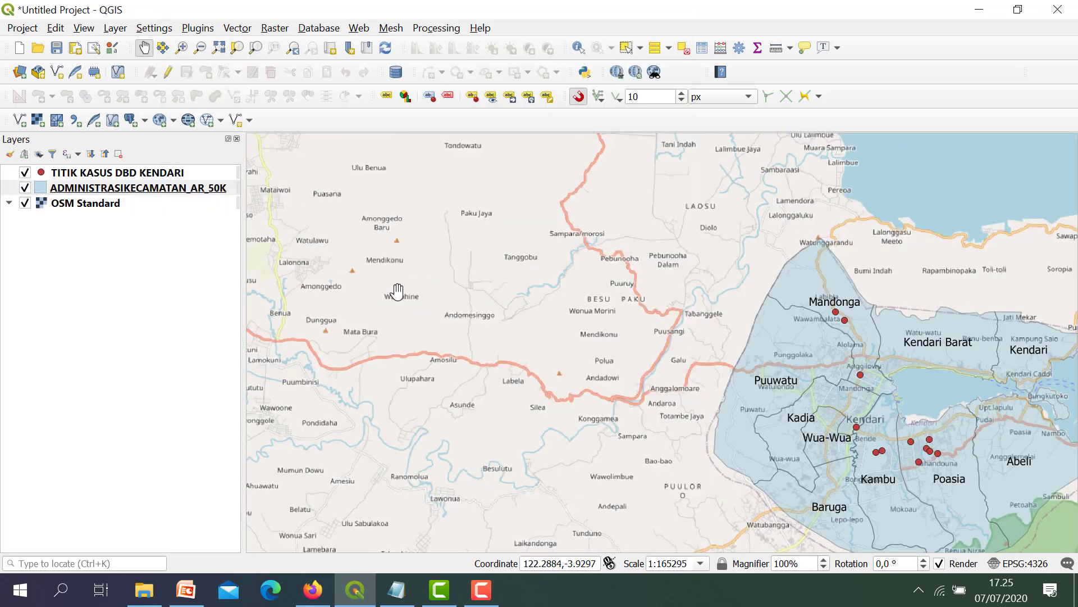
pyautogui.moveTo(668, 343); pyautogui.dragTo(288, 300)
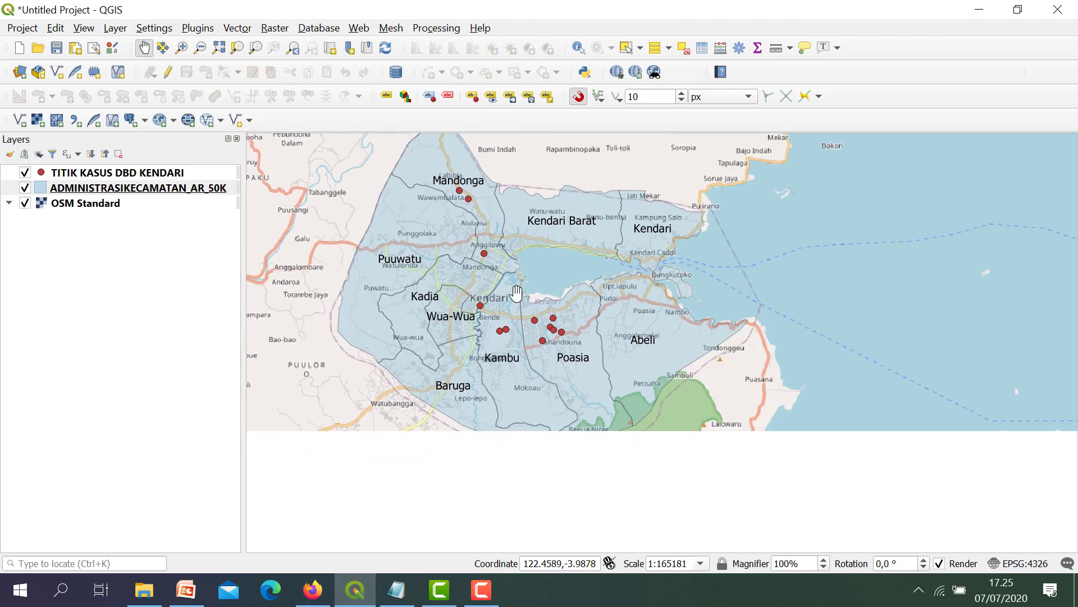
pyautogui.scroll(1, 543, 347)
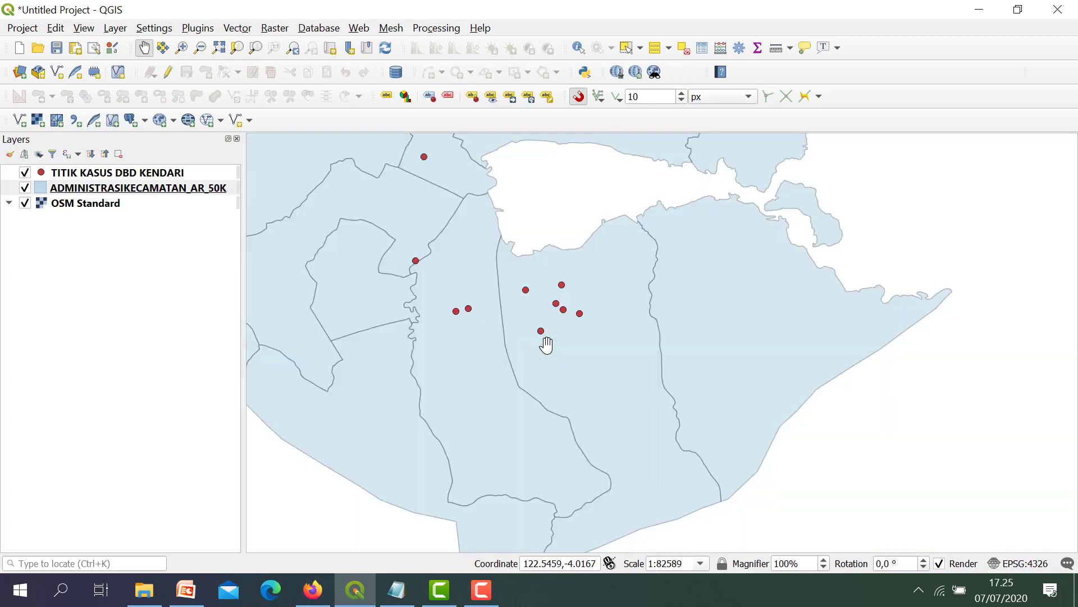
pyautogui.scroll(-1, 564, 315)
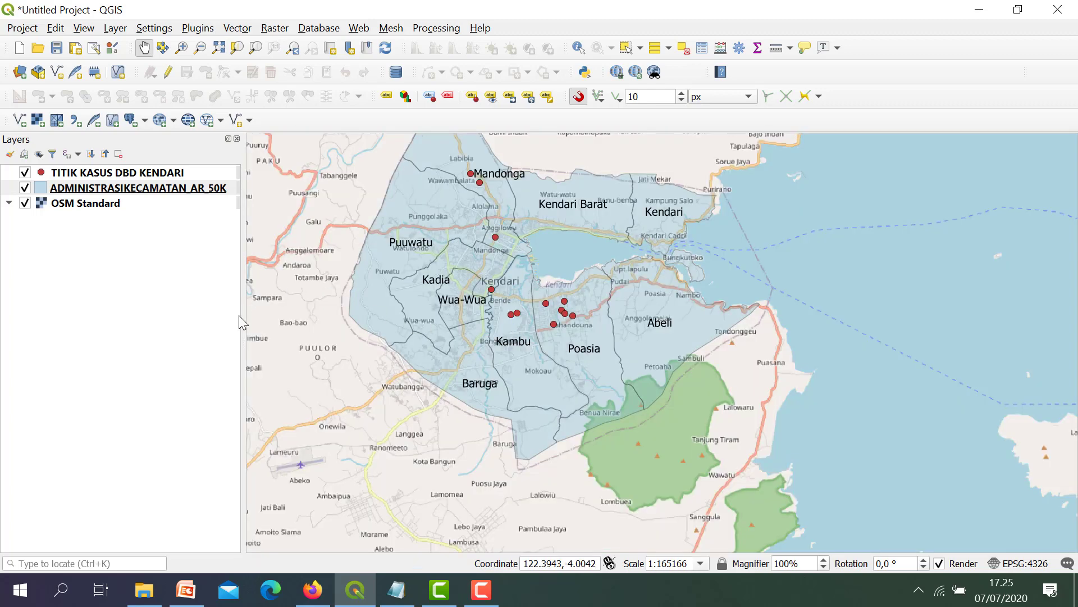
pyautogui.moveTo(307, 243); pyautogui.dragTo(326, 293)
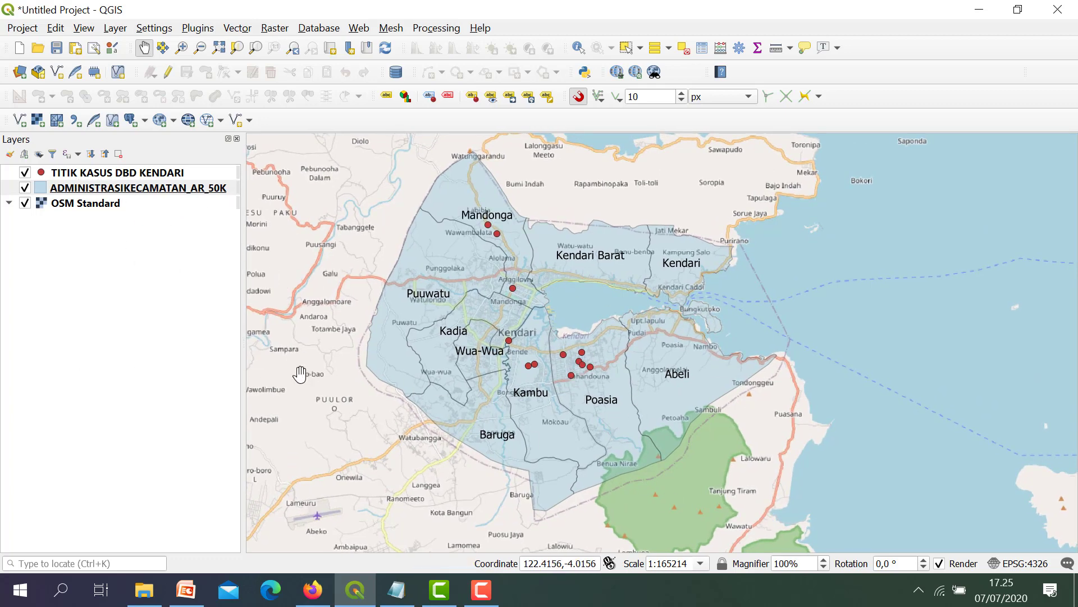
pyautogui.click(61, 190)
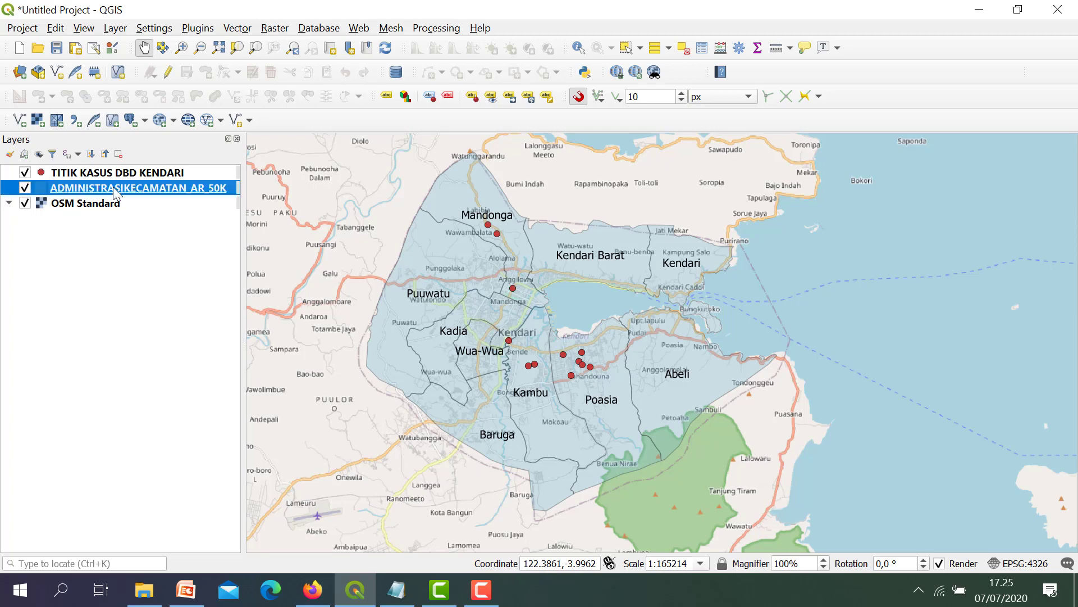
pyautogui.doubleClick(120, 189)
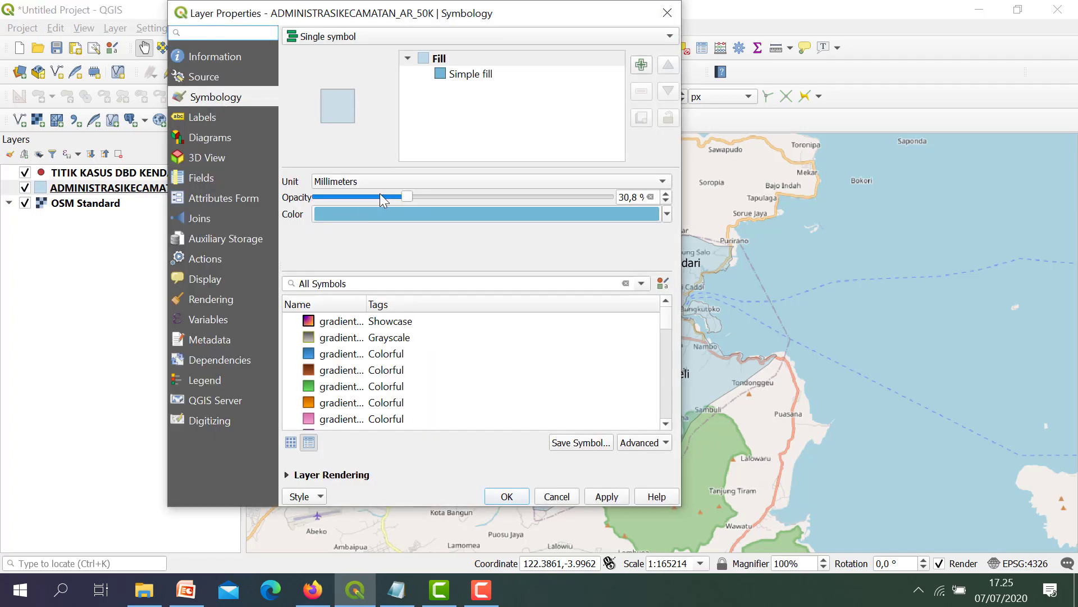
pyautogui.moveTo(408, 198); pyautogui.dragTo(382, 196)
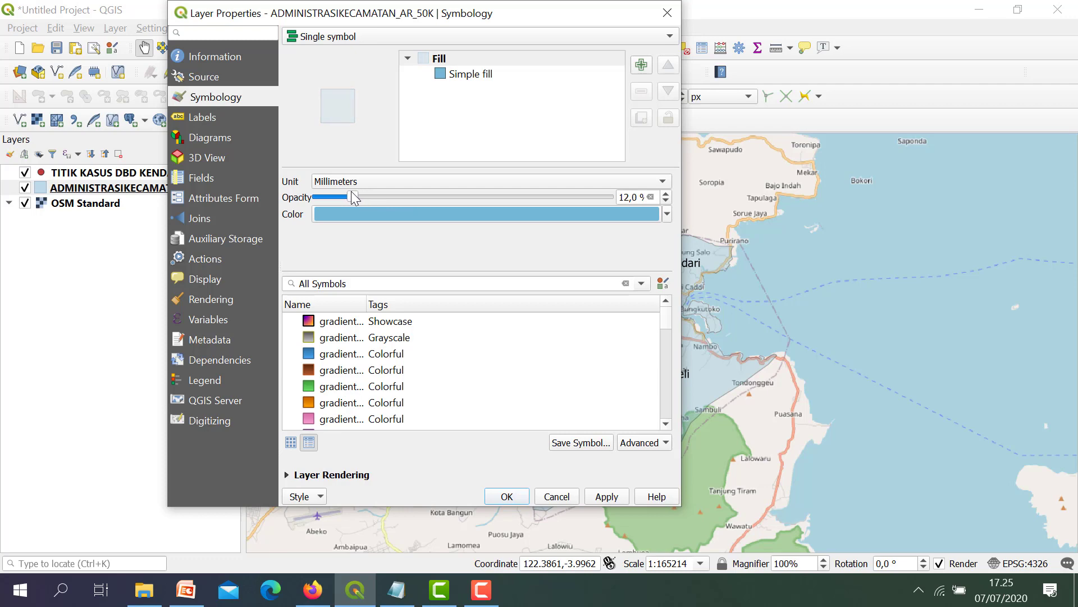
# Change the simple fill color of the ADMINISTRASIKECAMATAN_AR_50K layer to bright green #72e12b
pyautogui.click(453, 73)
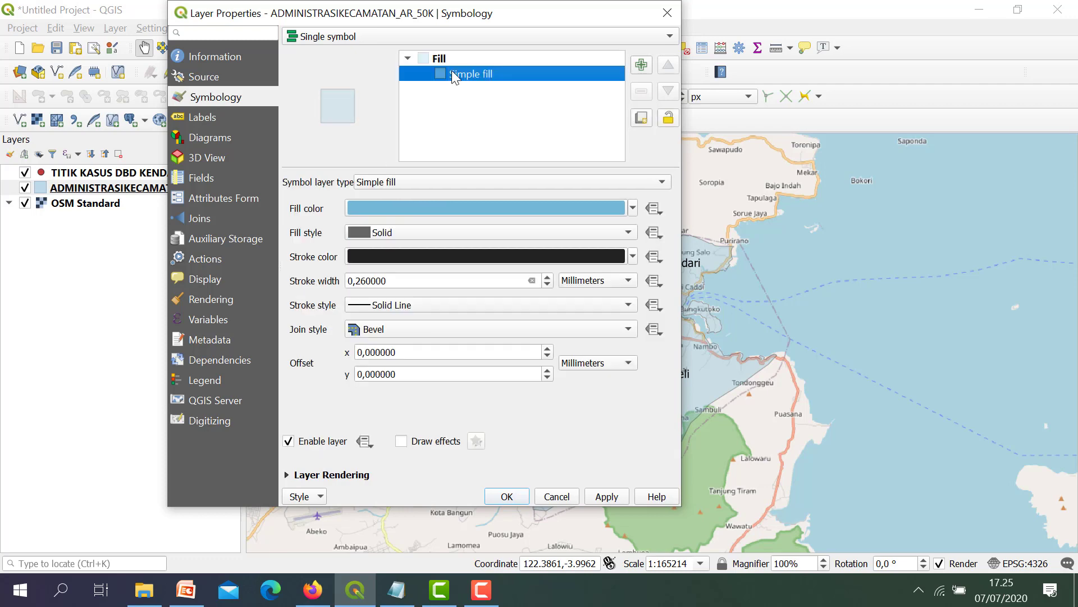
pyautogui.click(444, 208)
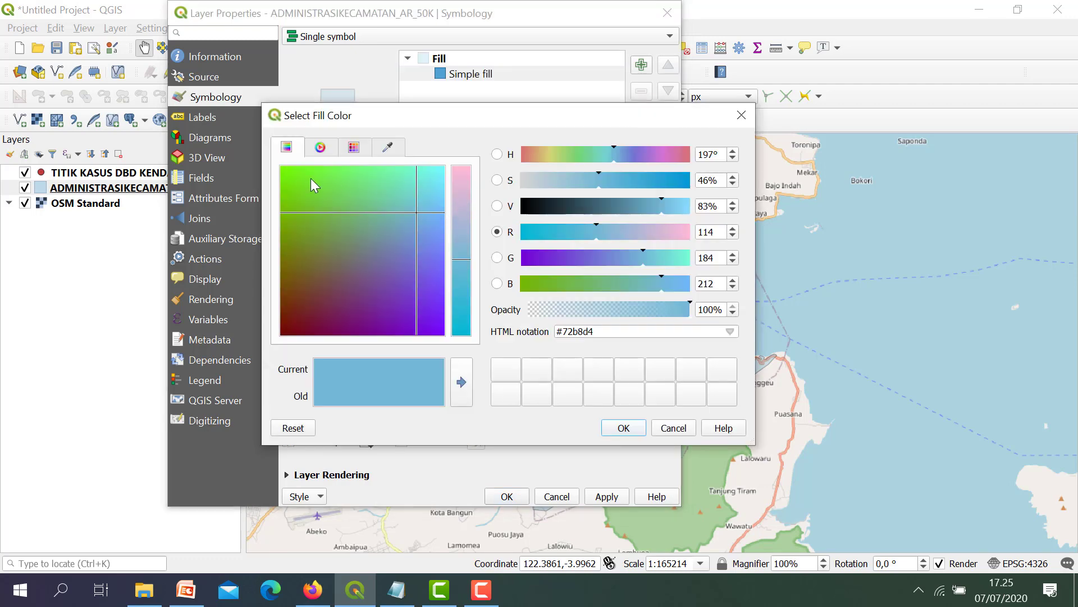
pyautogui.moveTo(290, 174)
pyautogui.mouseDown()
pyautogui.moveTo(281, 166)
pyautogui.moveTo(309, 186)
pyautogui.mouseUp()
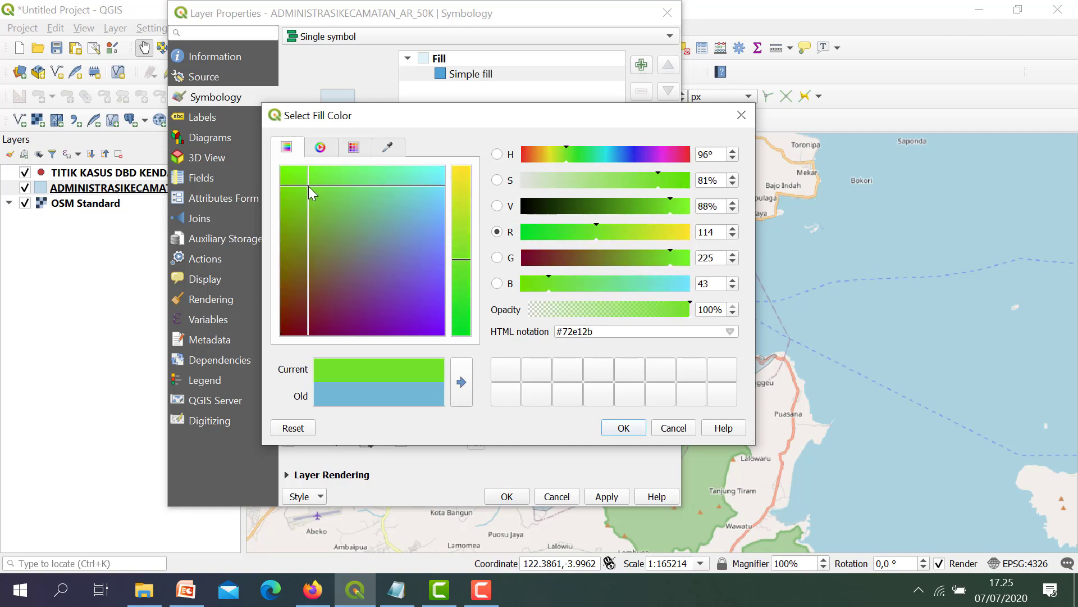
pyautogui.click(623, 428)
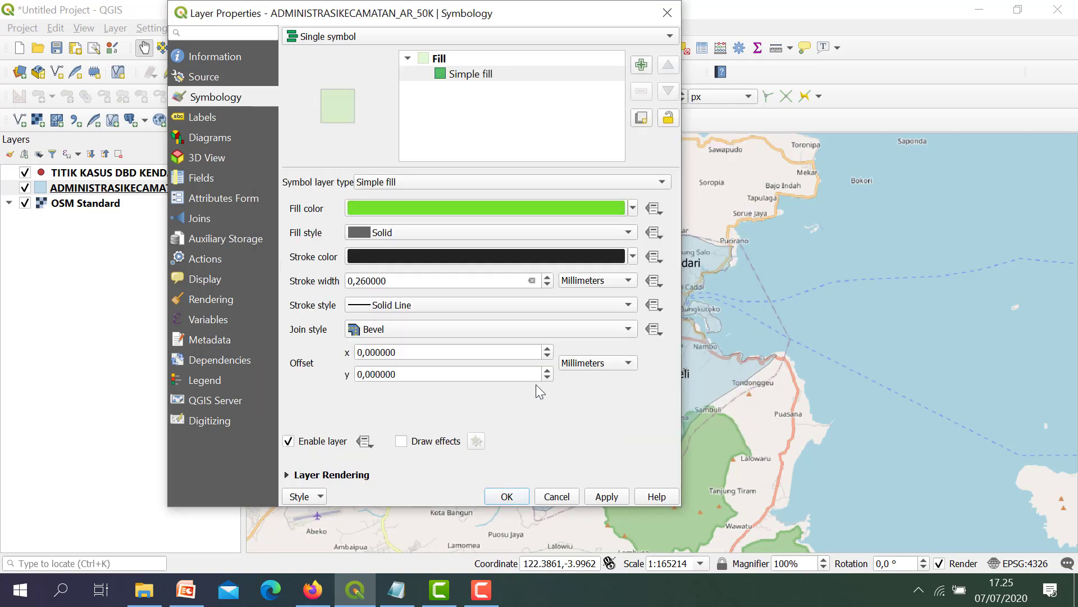
# Set the green district symbol's overall opacity to about 16% and apply the styling to the map
pyautogui.click(433, 58)
pyautogui.moveTo(368, 198); pyautogui.dragTo(335, 200)
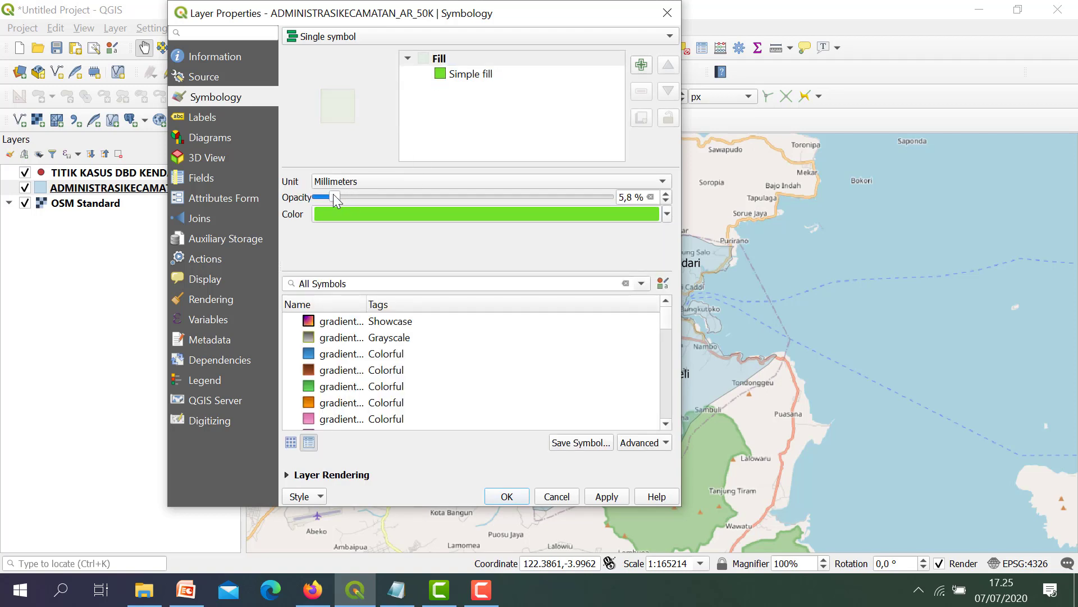
pyautogui.click(606, 496)
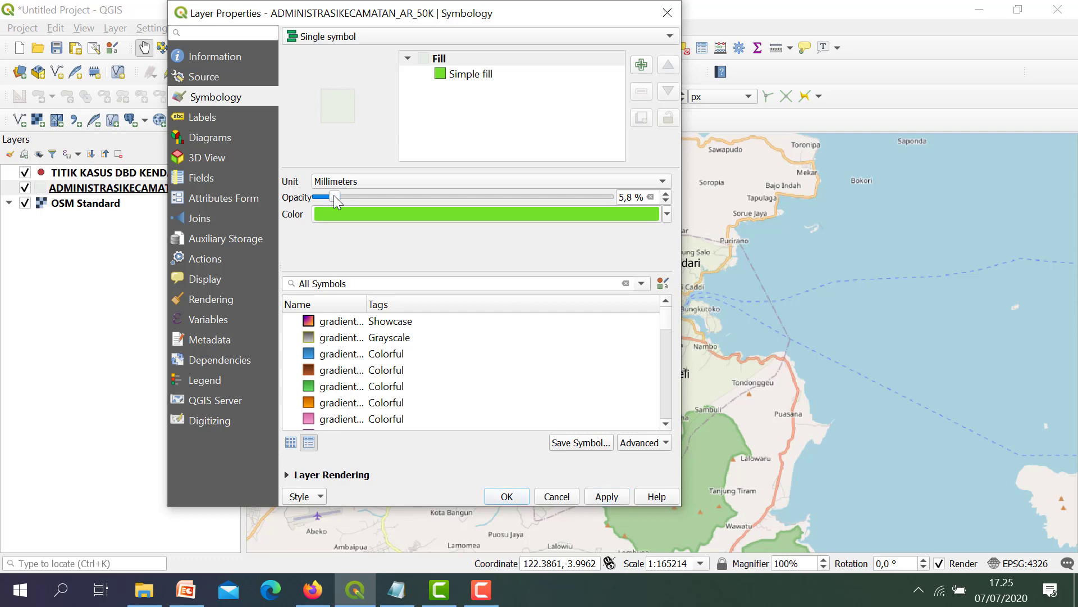
pyautogui.moveTo(334, 197); pyautogui.dragTo(365, 197)
pyautogui.click(605, 498)
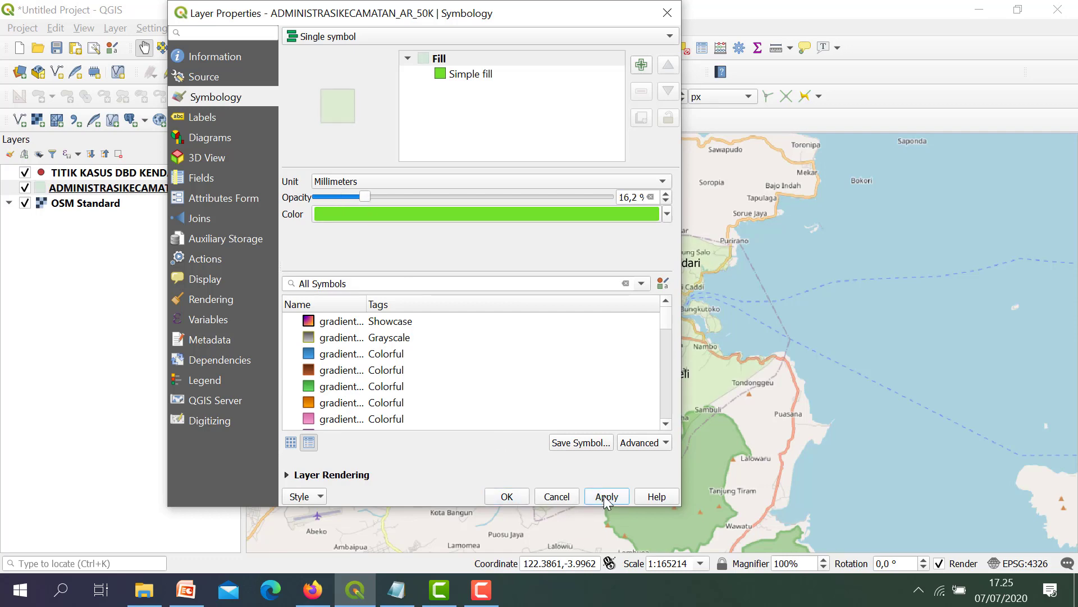
pyautogui.click(505, 496)
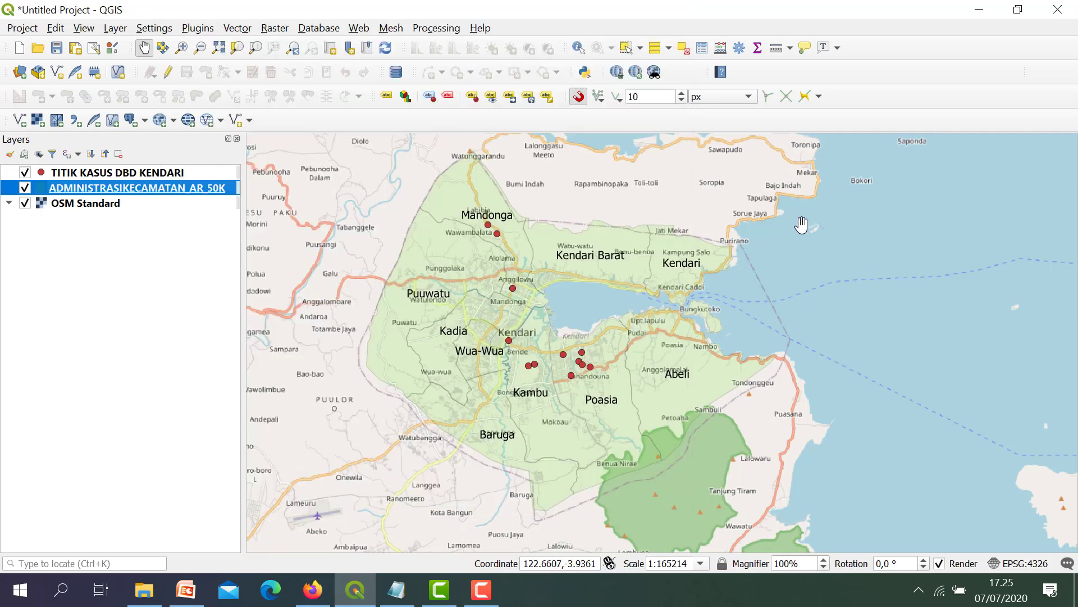
# Examine the case points and district labels against the basemap at closer and wider zoom levels
pyautogui.moveTo(487, 336); pyautogui.dragTo(462, 312)
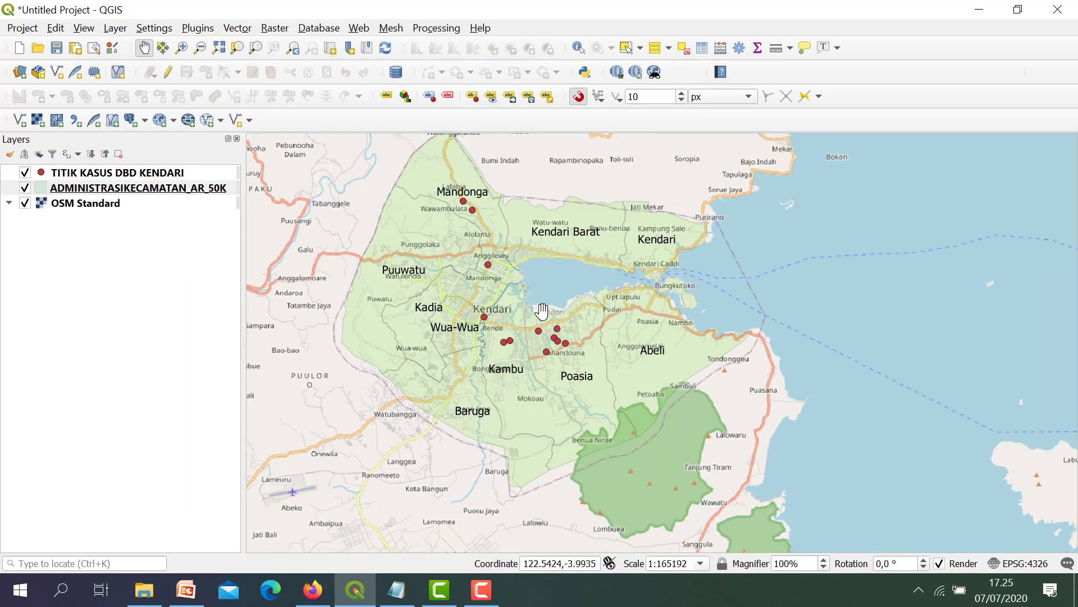
pyautogui.moveTo(455, 324); pyautogui.dragTo(439, 357)
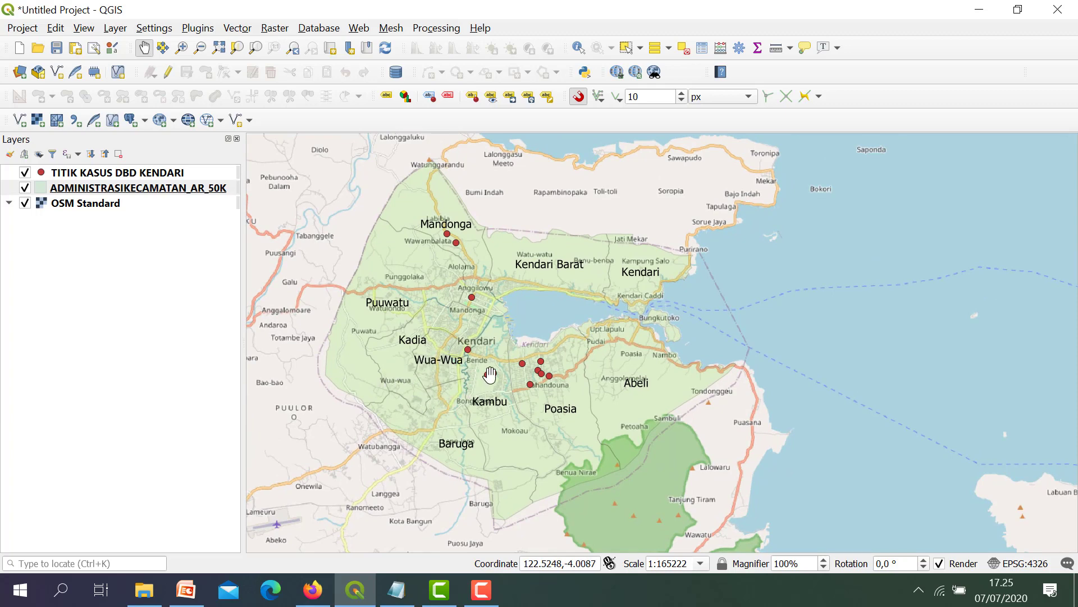
pyautogui.scroll(1, 535, 396)
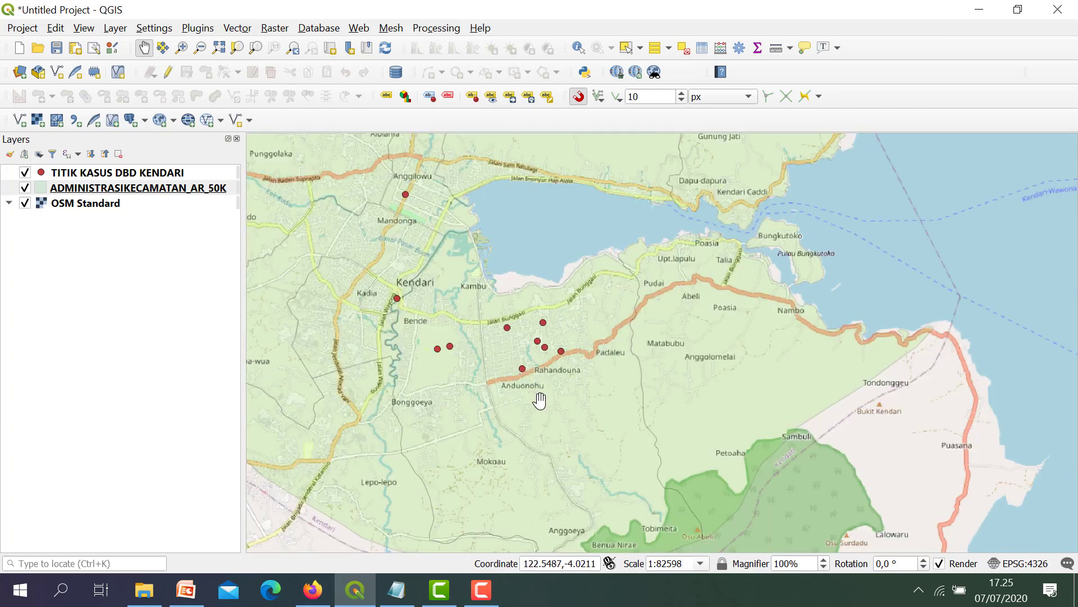
pyautogui.moveTo(408, 308); pyautogui.dragTo(531, 339)
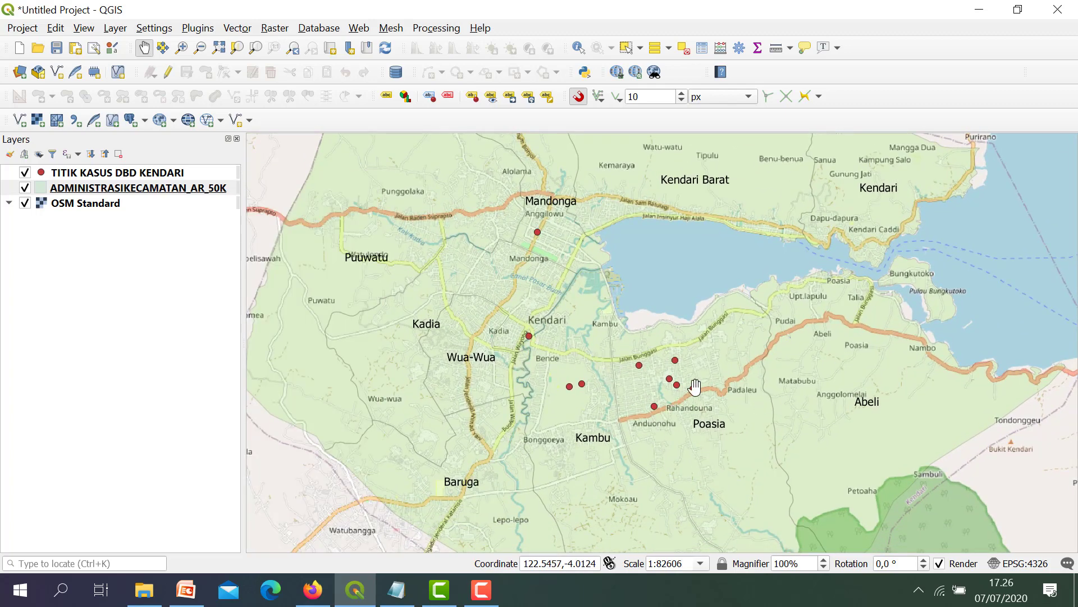
pyautogui.scroll(-1, 692, 456)
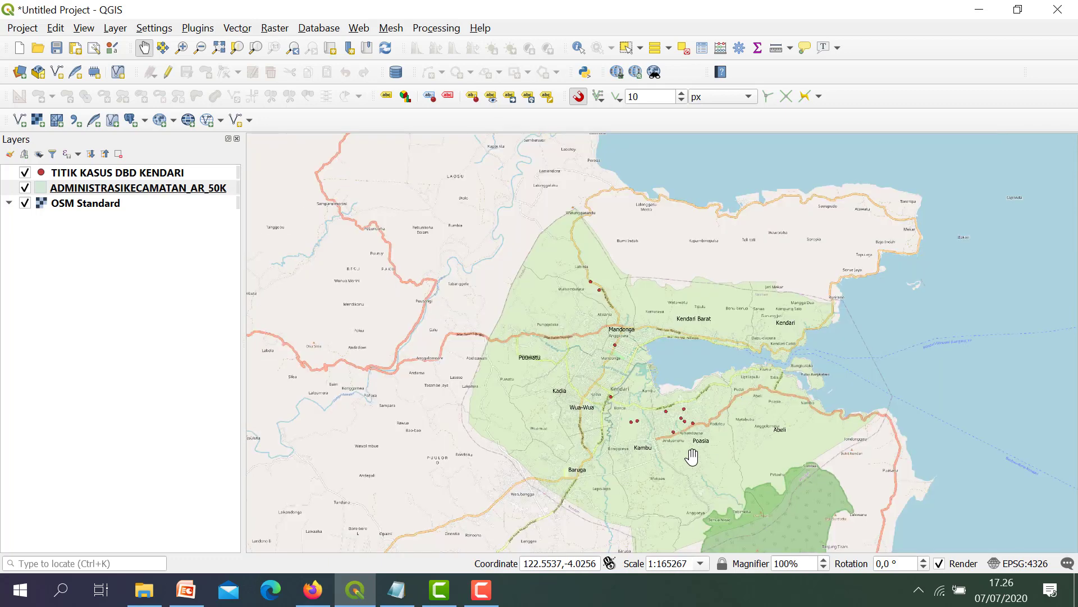
pyautogui.scroll(1, 646, 438)
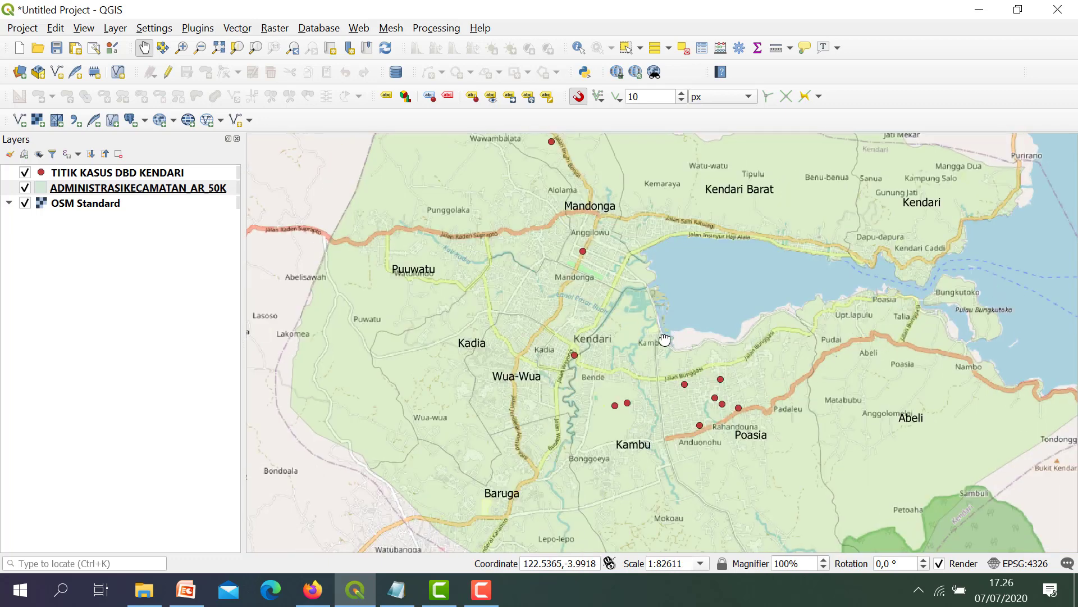
pyautogui.scroll(-1, 531, 356)
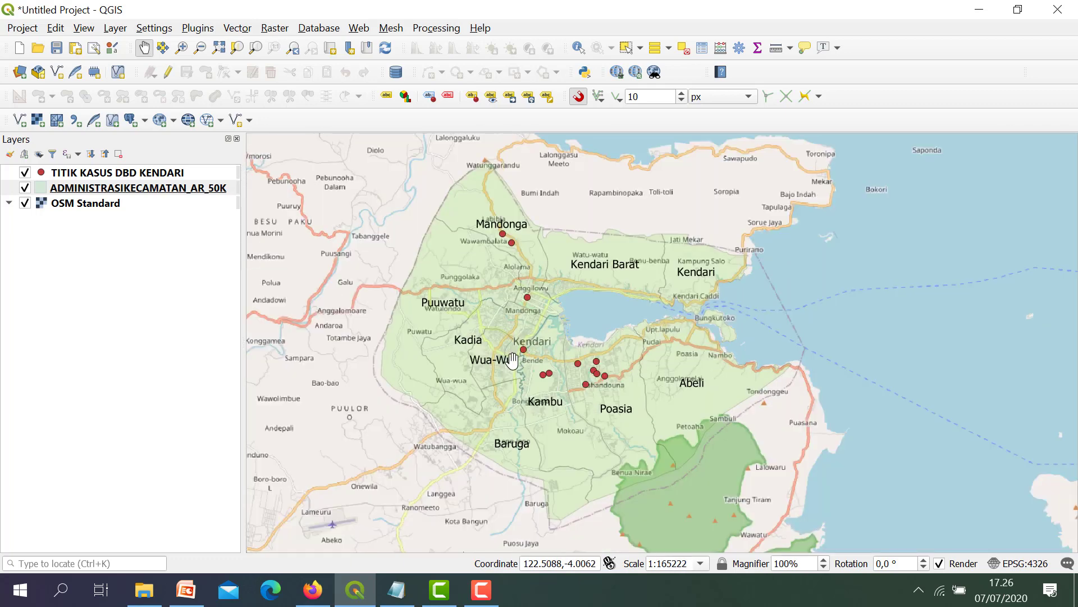
pyautogui.click(135, 174)
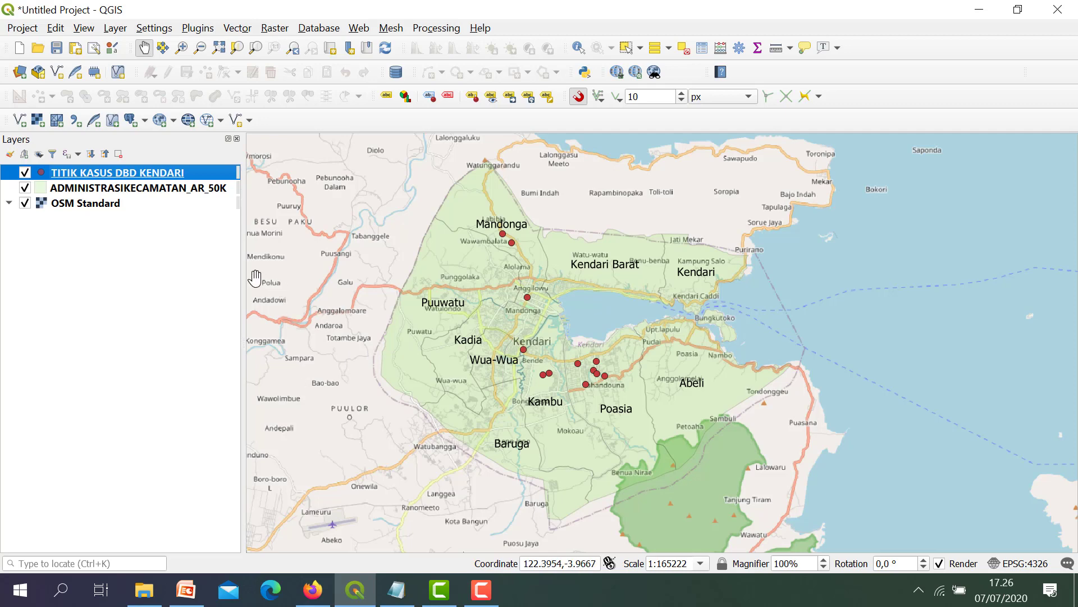
pyautogui.click(97, 189)
pyautogui.click(97, 177)
pyautogui.click(93, 189)
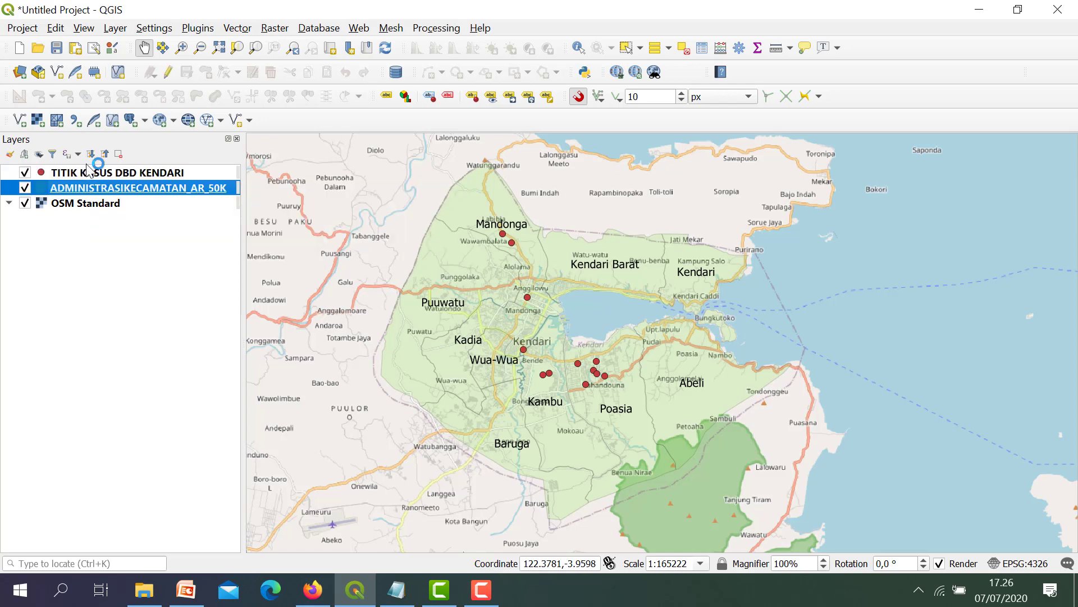
# Try to export the TITIK KASUS DBD KENDARI layer as an ESRI Shapefile named KASUS DBD DI KENDARI, without specifying a folder
pyautogui.click(81, 177)
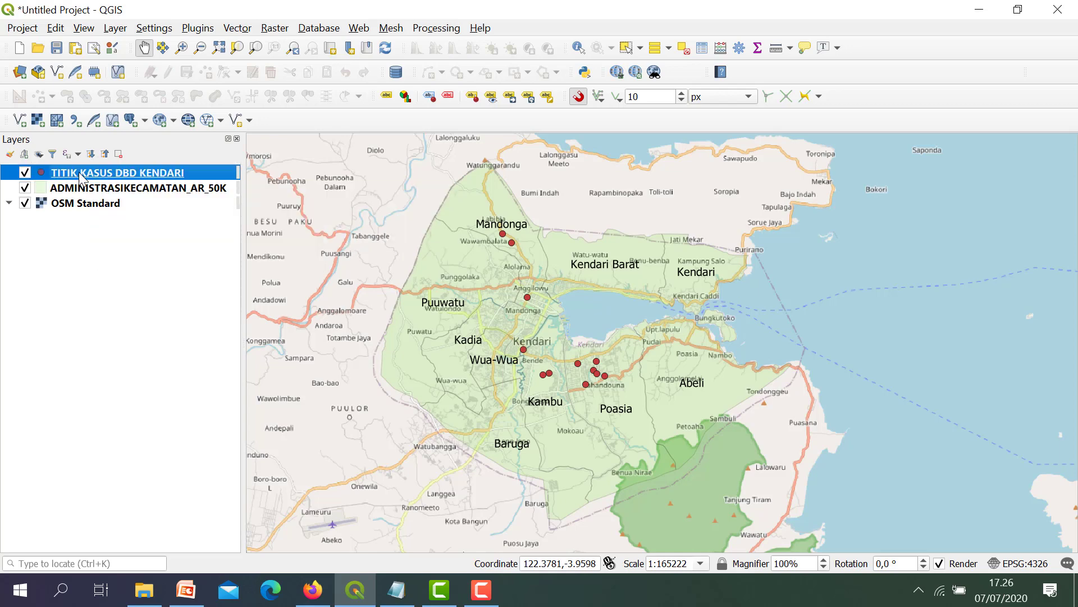
pyautogui.rightClick(118, 178)
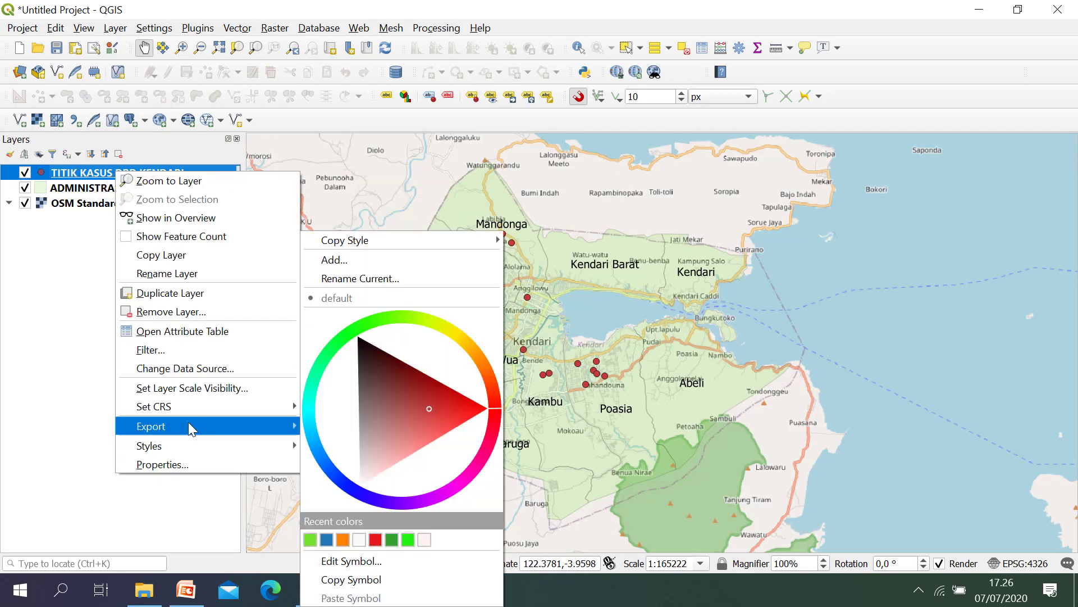
pyautogui.moveTo(188, 426)
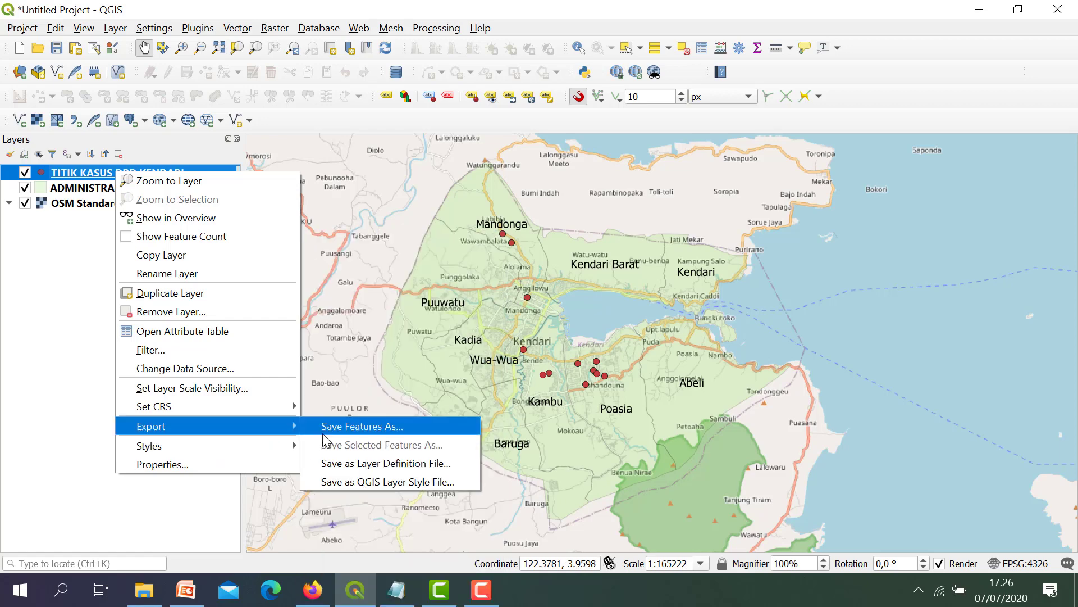
pyautogui.click(340, 427)
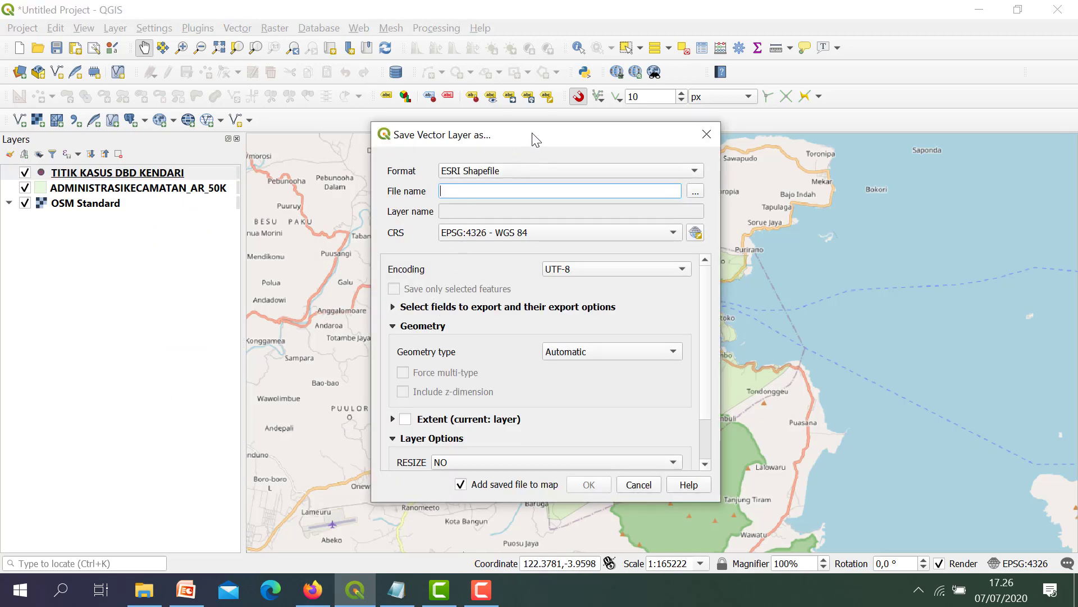
pyautogui.moveTo(534, 137); pyautogui.dragTo(542, 75)
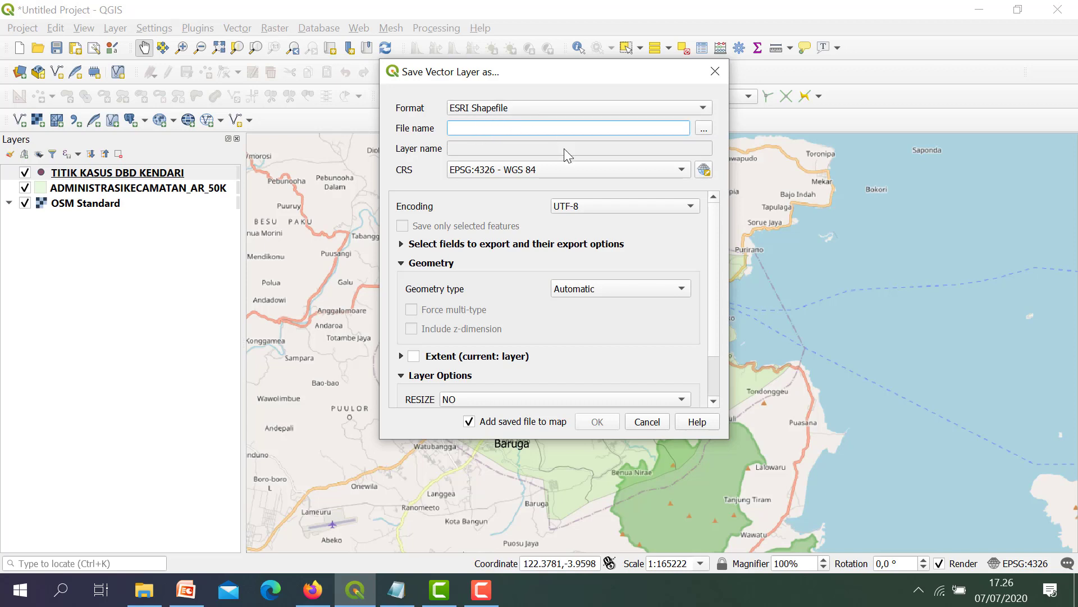
pyautogui.write('KASUS DBD DI K')
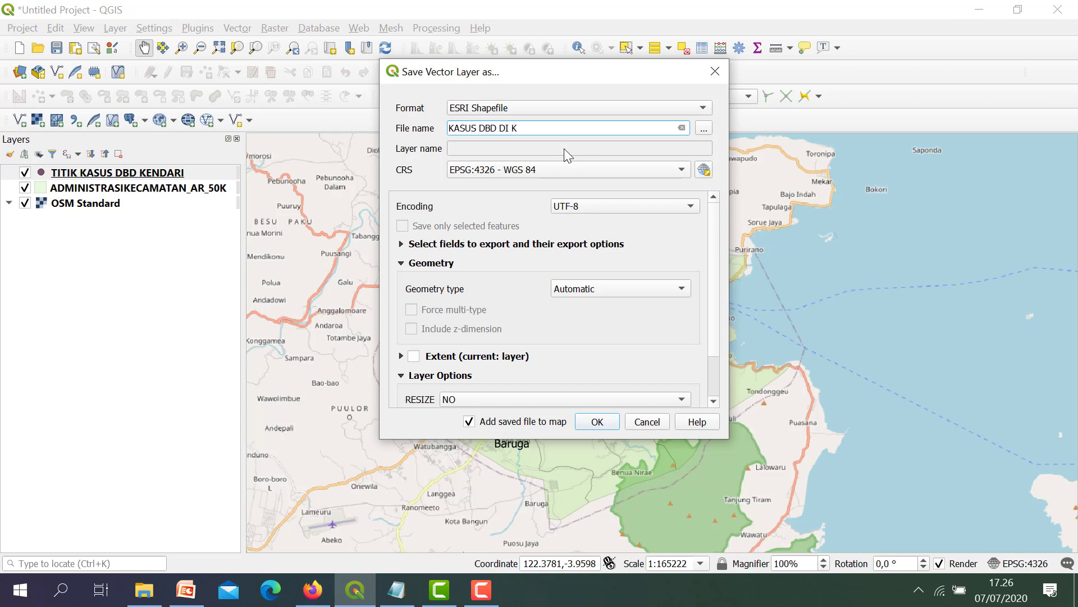
pyautogui.write('ENDARI')
pyautogui.click(592, 425)
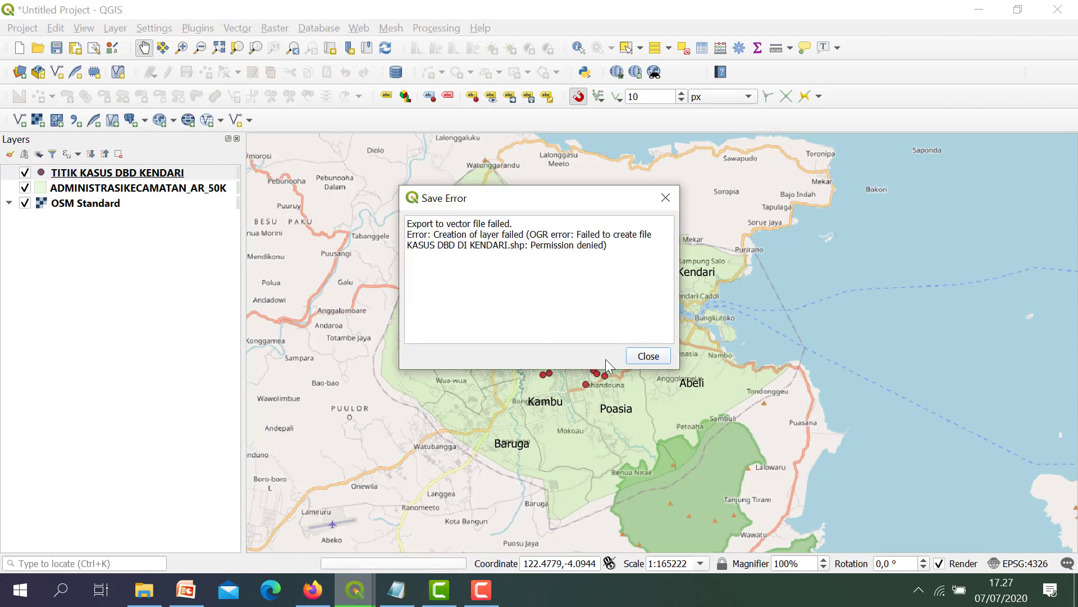
pyautogui.click(633, 355)
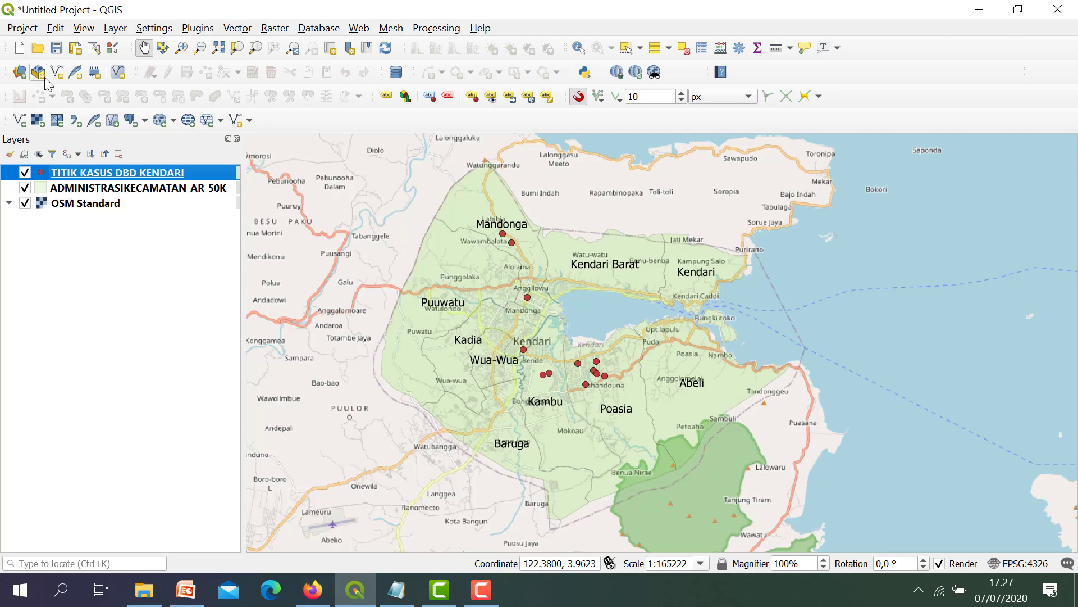
pyautogui.click(20, 120)
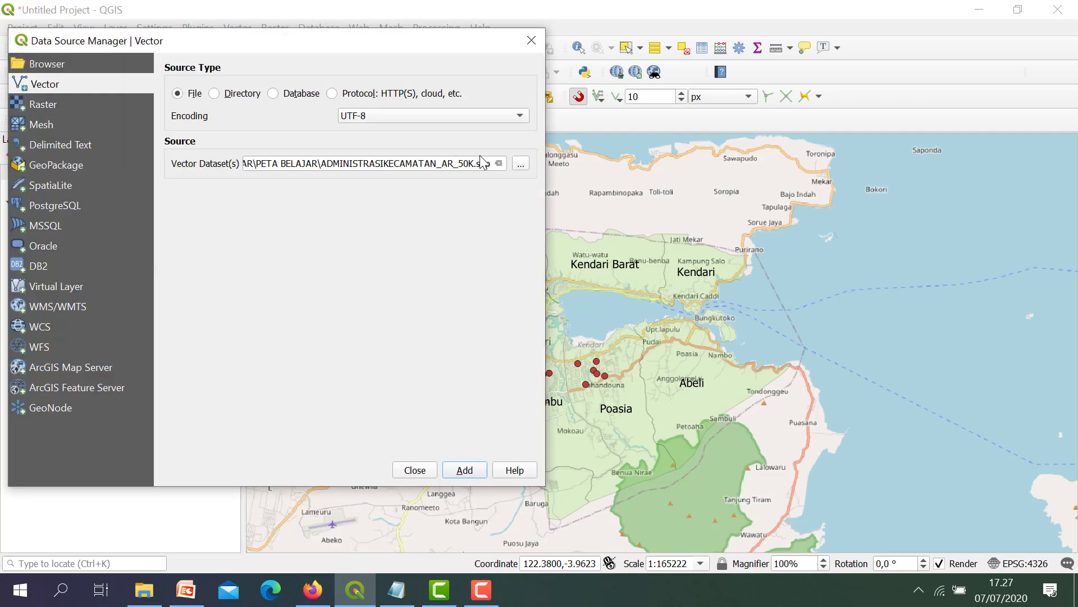
pyautogui.click(499, 163)
pyautogui.click(521, 164)
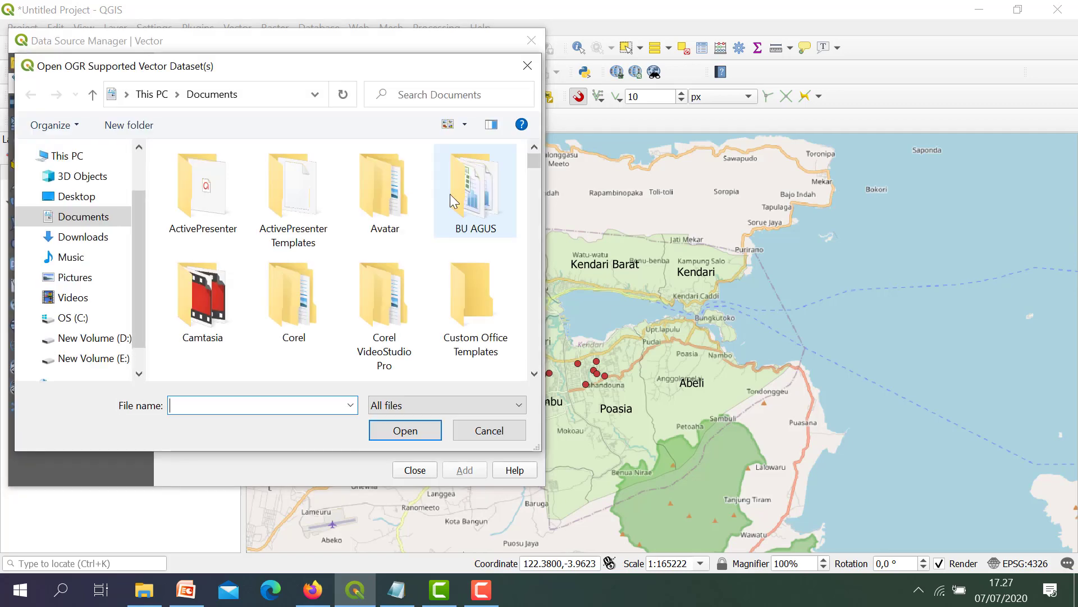
pyautogui.scroll(-1, 136, 305)
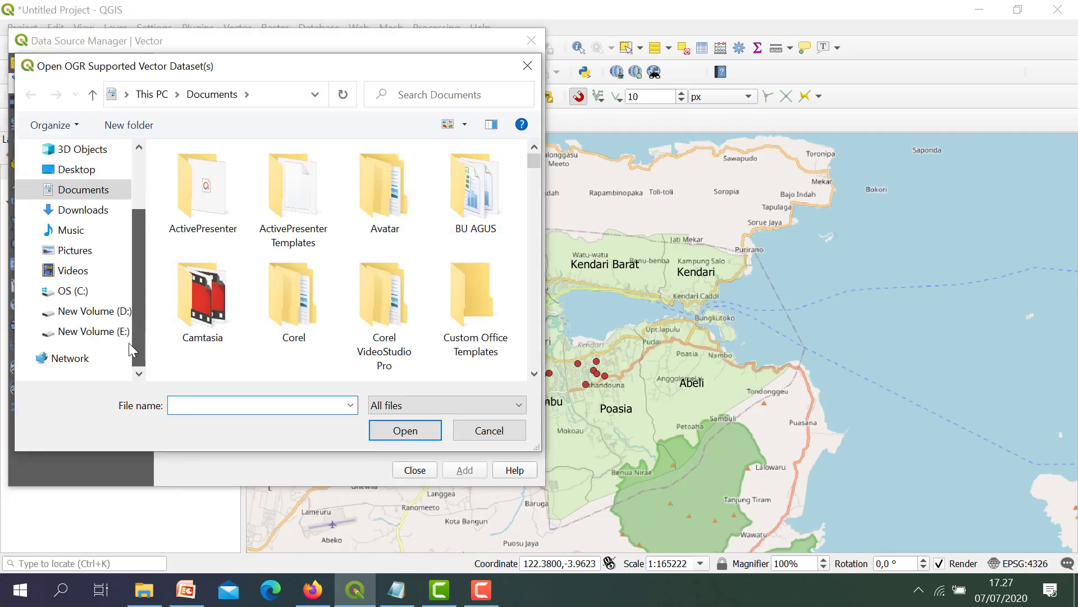
pyautogui.click(486, 430)
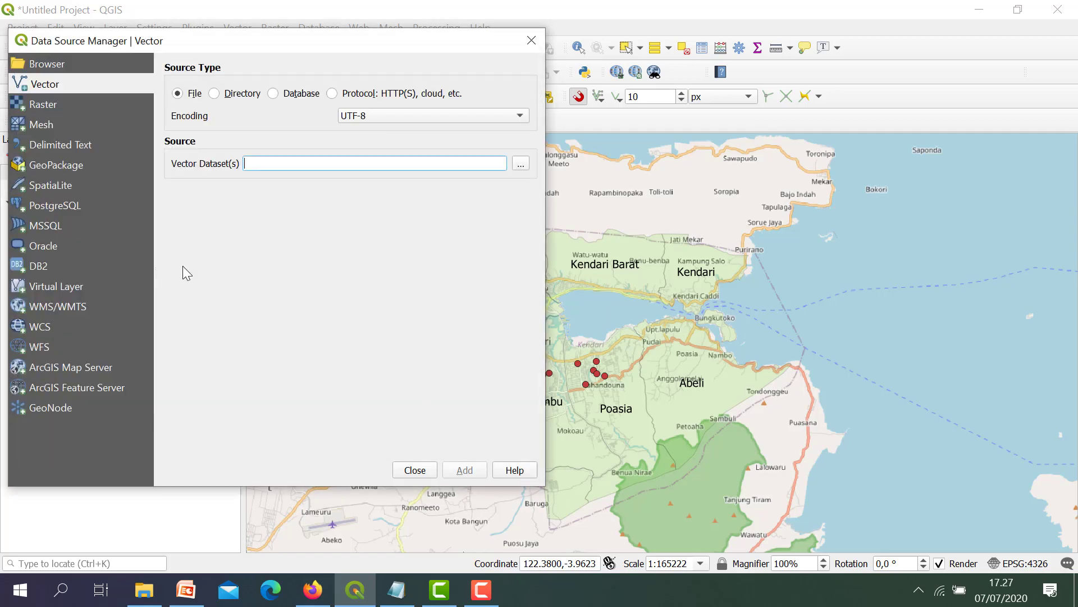
pyautogui.click(416, 469)
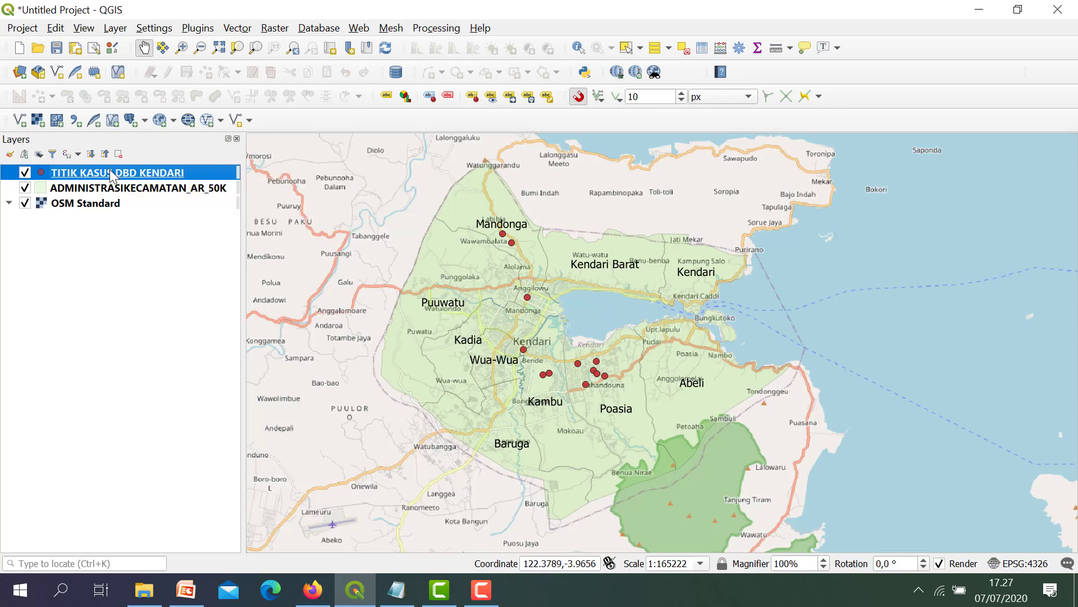
# Start exporting the features of the TITIK KASUS DBD KENDARI layer as an ESRI Shapefile and browse for its save location
pyautogui.rightClick(112, 175)
pyautogui.moveTo(170, 405)
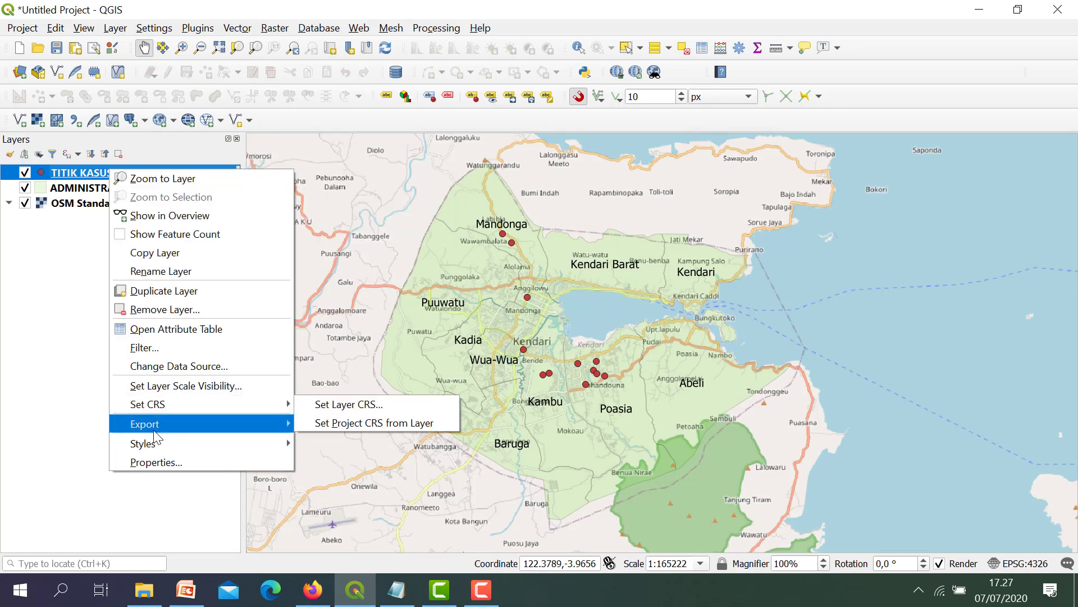
pyautogui.moveTo(226, 421)
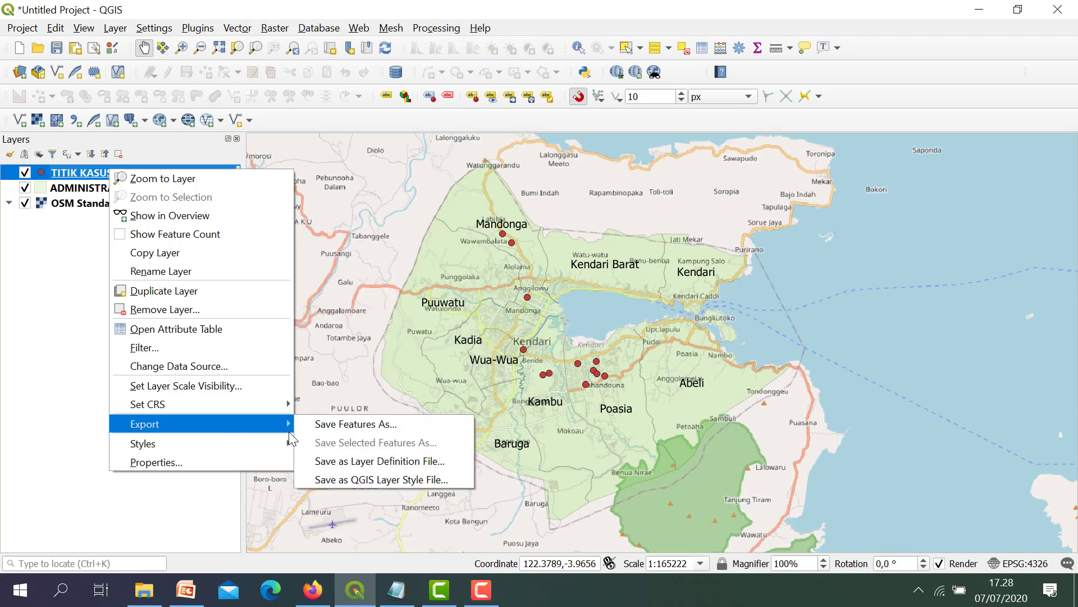
pyautogui.click(324, 424)
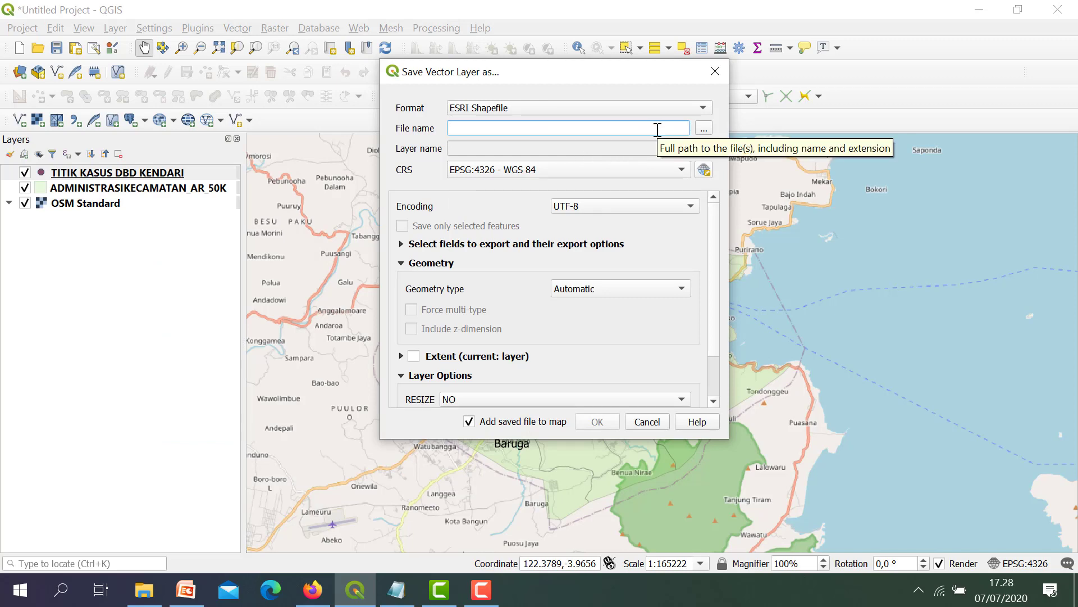
pyautogui.write('TI')
pyautogui.click(709, 128)
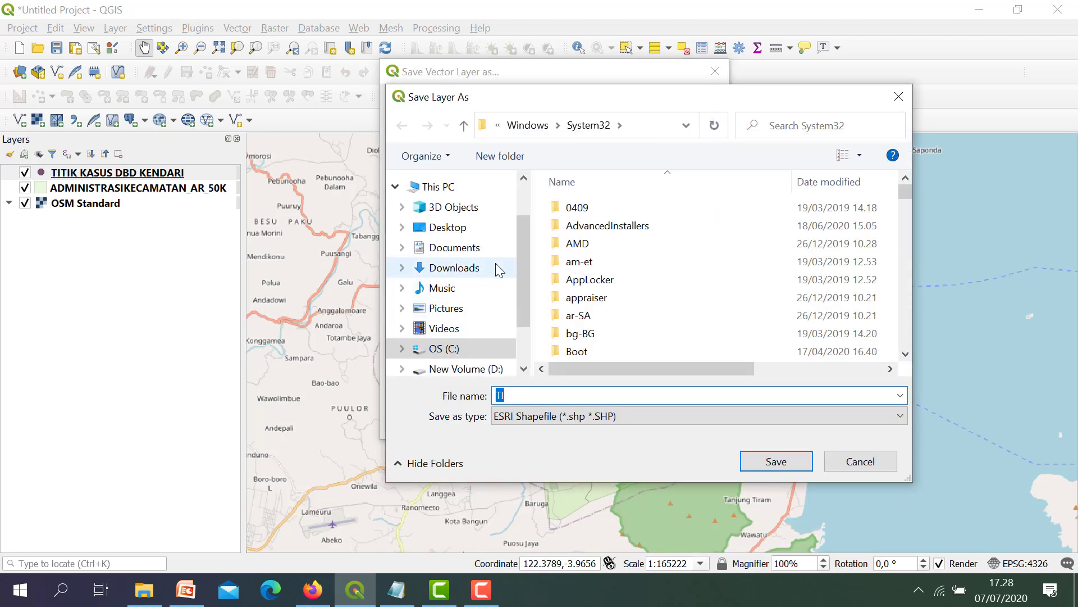
# Choose the folder D:\KANTOR\Mandala Waluya\MANAJEMEN DATA EPID\BELAJAR Q GIS\BAHAN AJAR\PETA BELAJAR as the export location
pyautogui.click(473, 248)
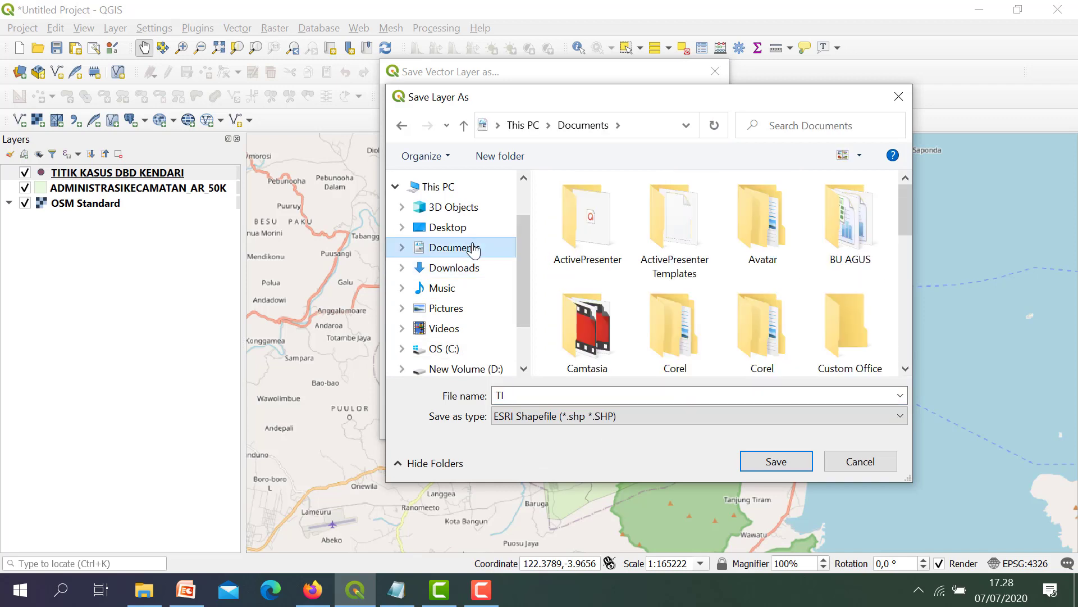
pyautogui.scroll(-2, 531, 302)
pyautogui.click(489, 322)
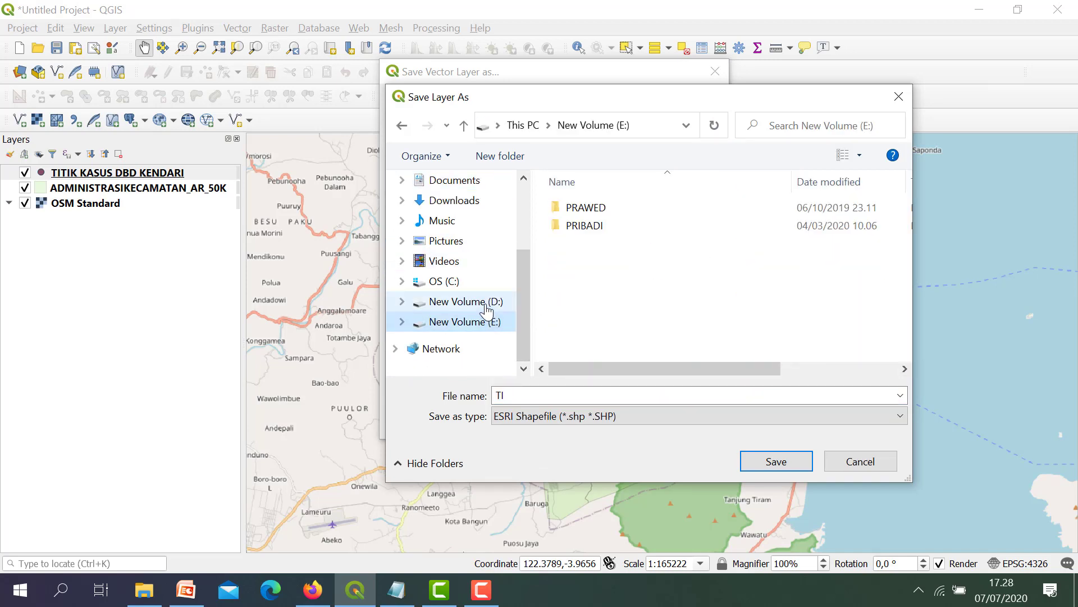
pyautogui.click(483, 301)
pyautogui.click(588, 208)
pyautogui.doubleClick(588, 207)
pyautogui.doubleClick(587, 225)
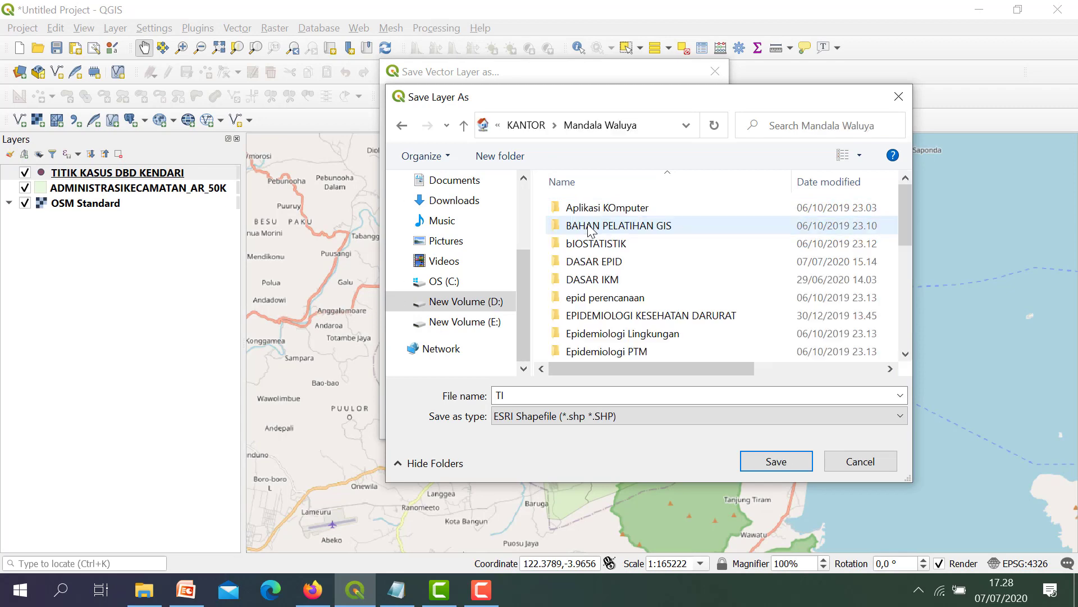
pyautogui.scroll(-2, 606, 331)
pyautogui.doubleClick(605, 334)
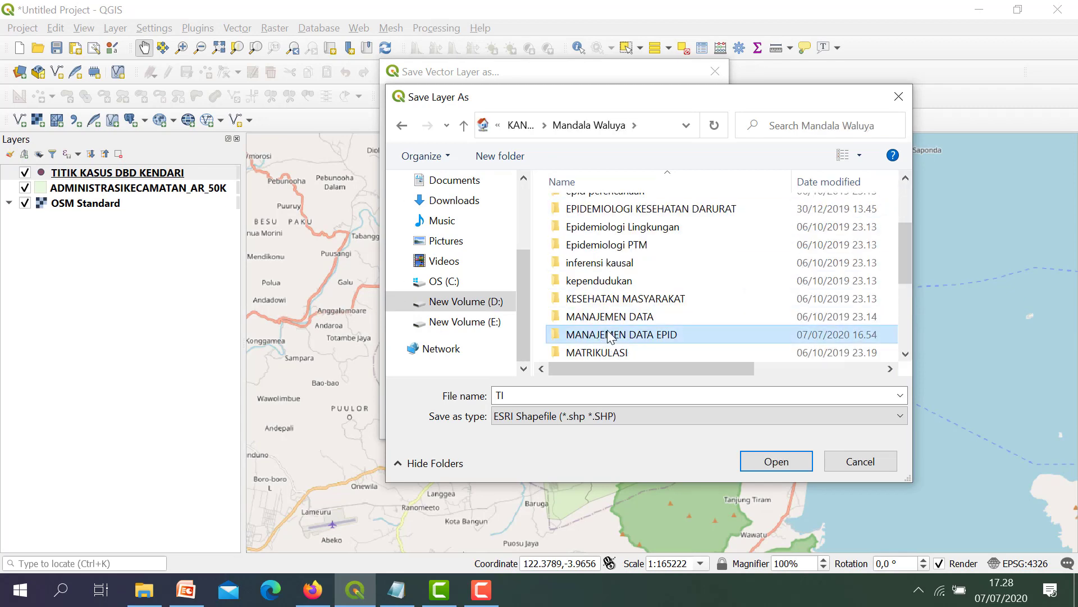
pyautogui.doubleClick(581, 208)
pyautogui.doubleClick(581, 208)
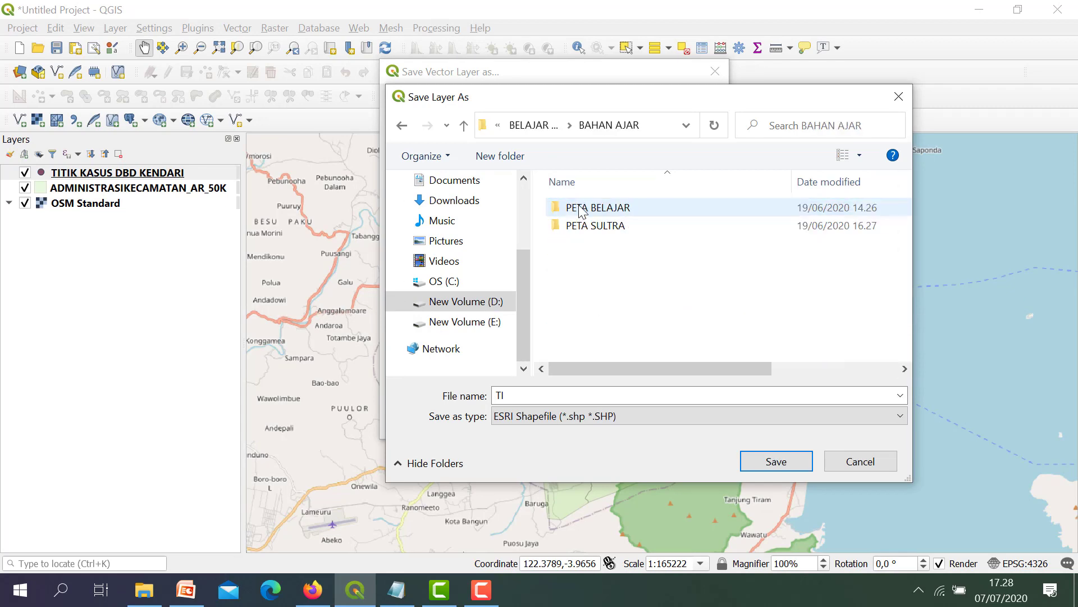
pyautogui.doubleClick(581, 208)
# Name the output shapefile TITIK KASUS DBD DI KENDARI and accept the save location
pyautogui.doubleClick(531, 403)
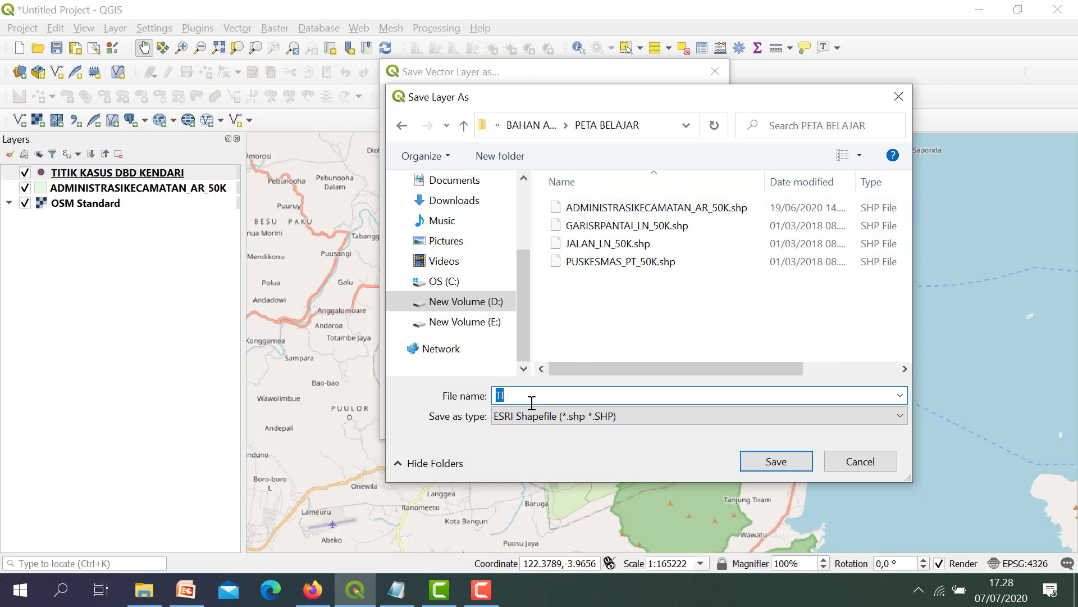
pyautogui.write('KAS')
pyautogui.write('US DBD DI KENDARI')
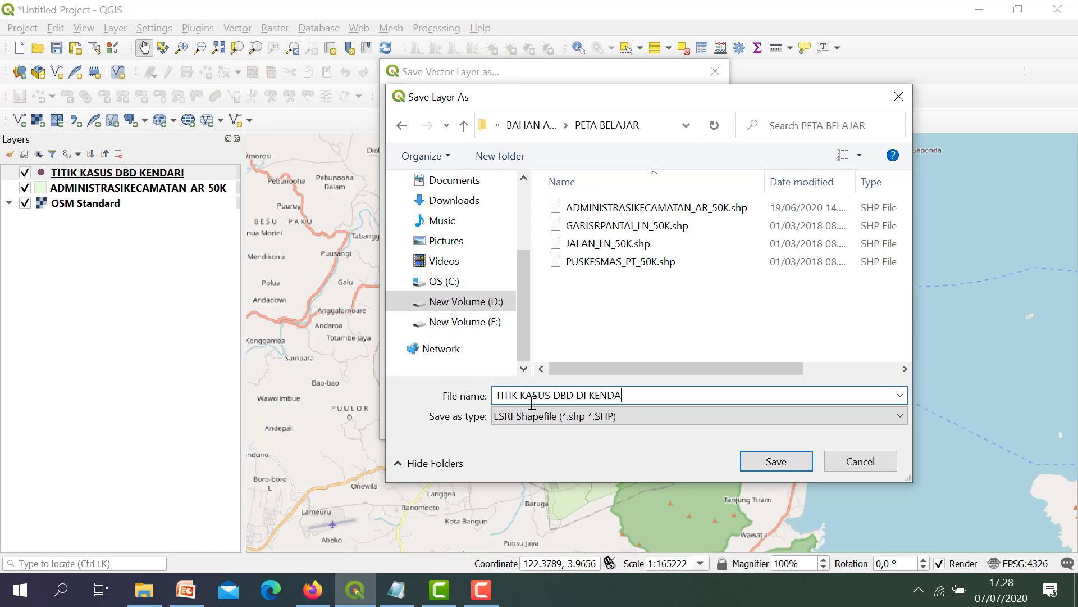
pyautogui.click(747, 461)
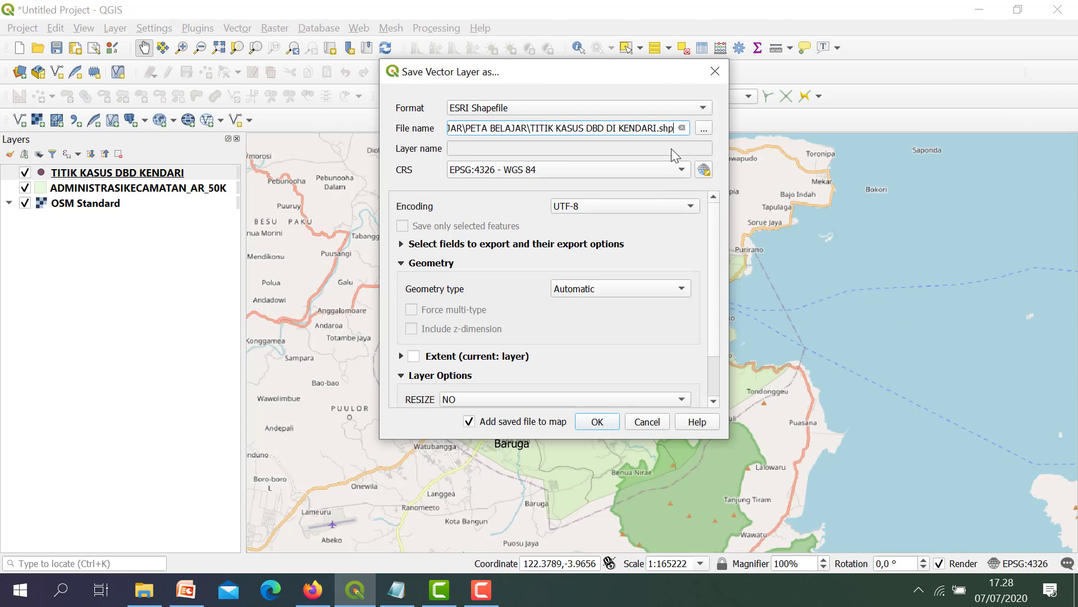
# Keep the CRS EPSG:4326 - WGS 84, set SHPT to POINT, and export the shapefile with the result added to the map
pyautogui.click(642, 169)
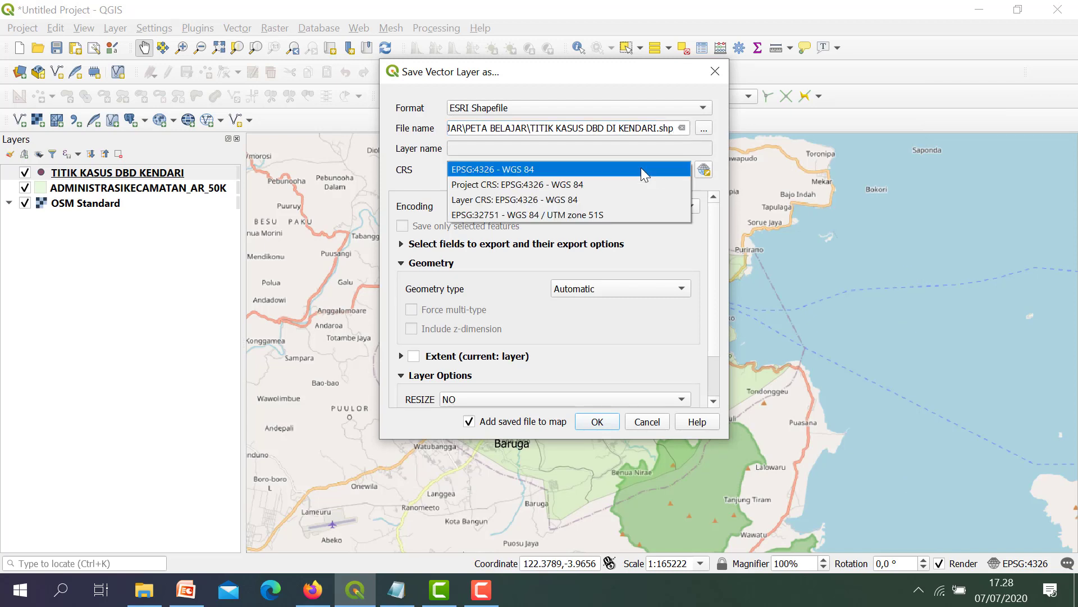
pyautogui.click(641, 167)
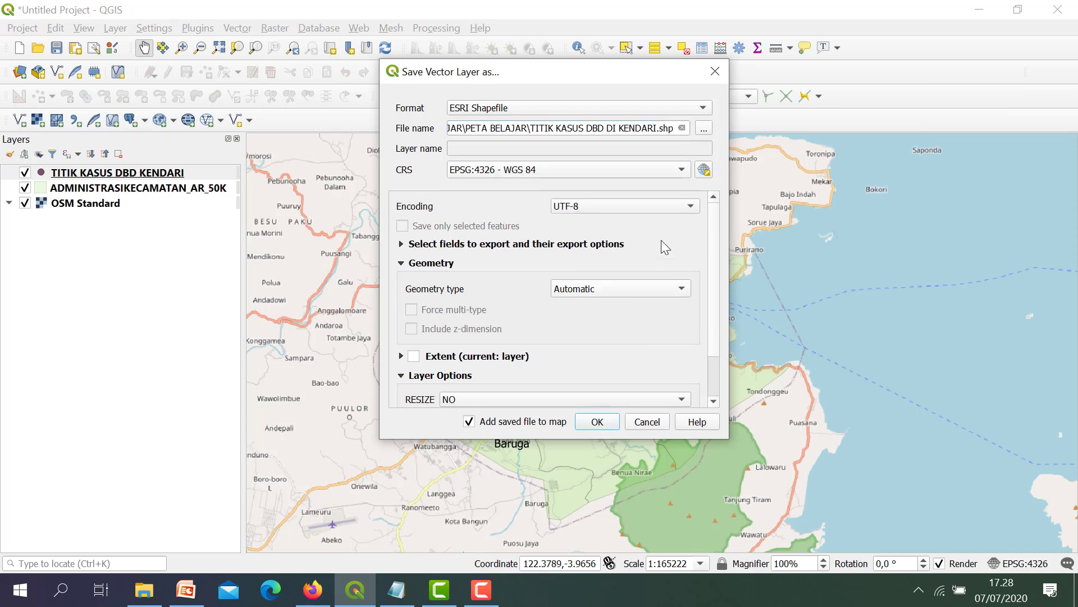
pyautogui.scroll(-2, 675, 331)
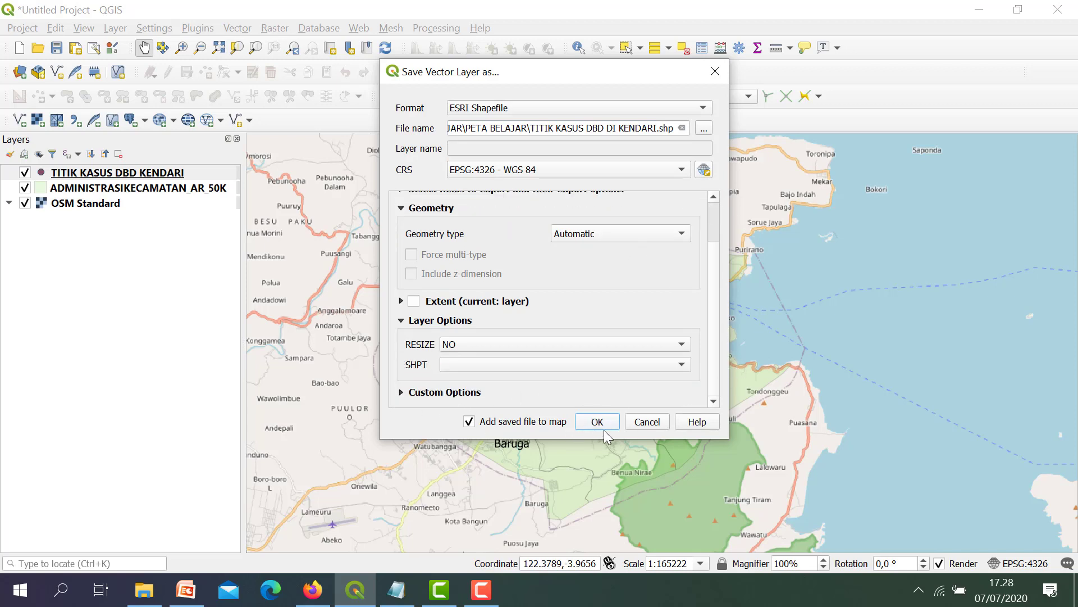
pyautogui.click(676, 366)
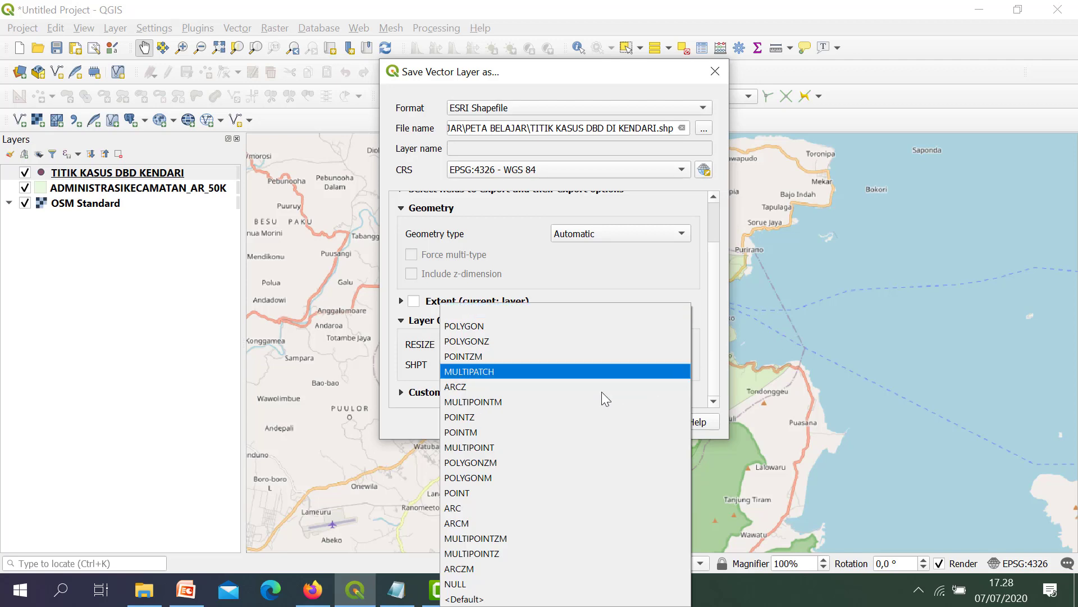
pyautogui.click(475, 493)
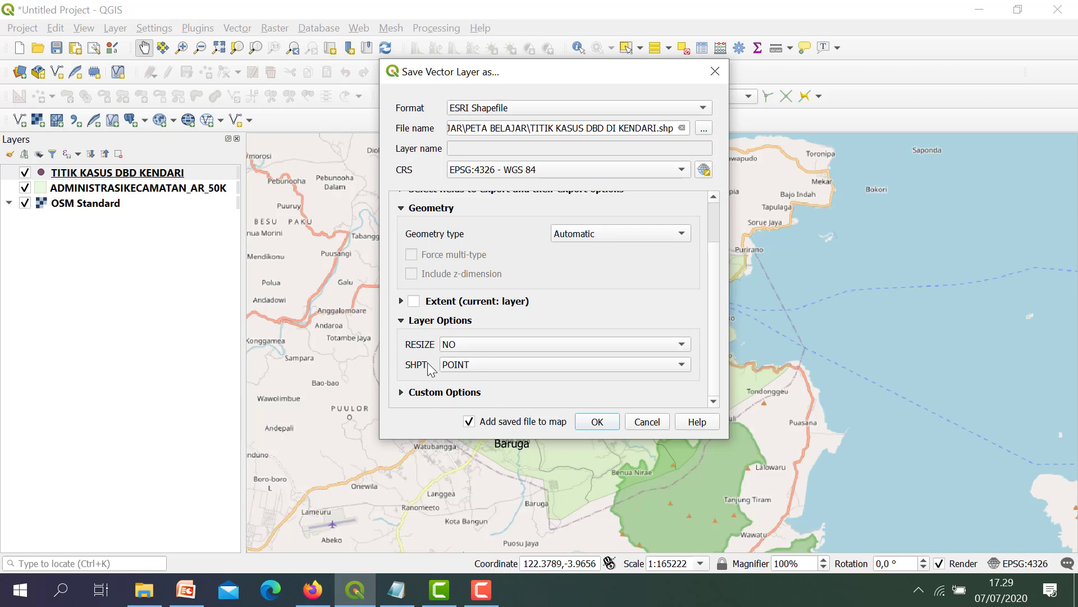
pyautogui.click(594, 422)
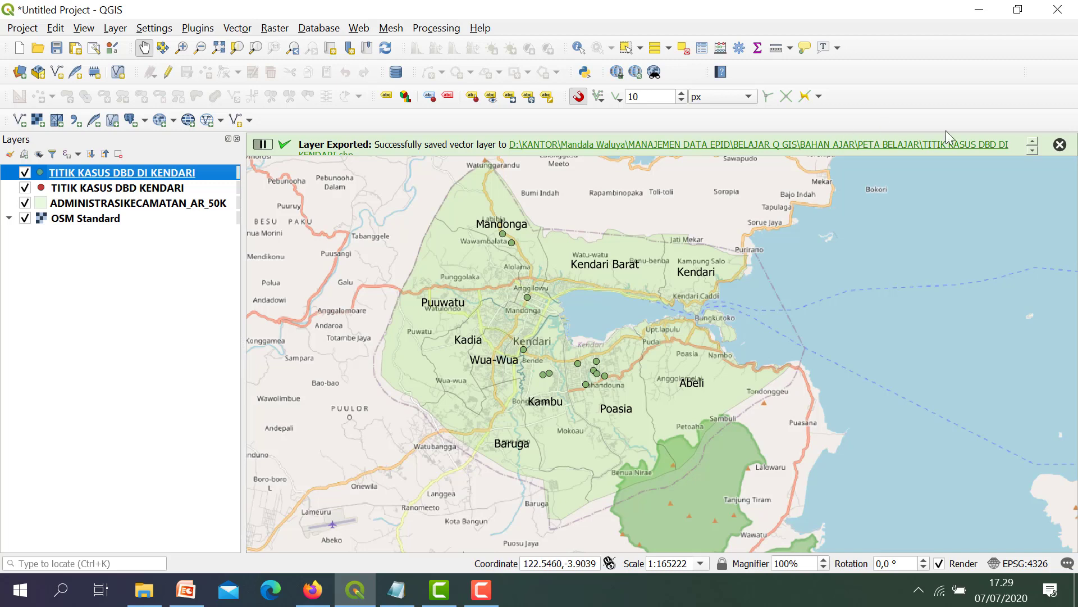
pyautogui.click(1060, 145)
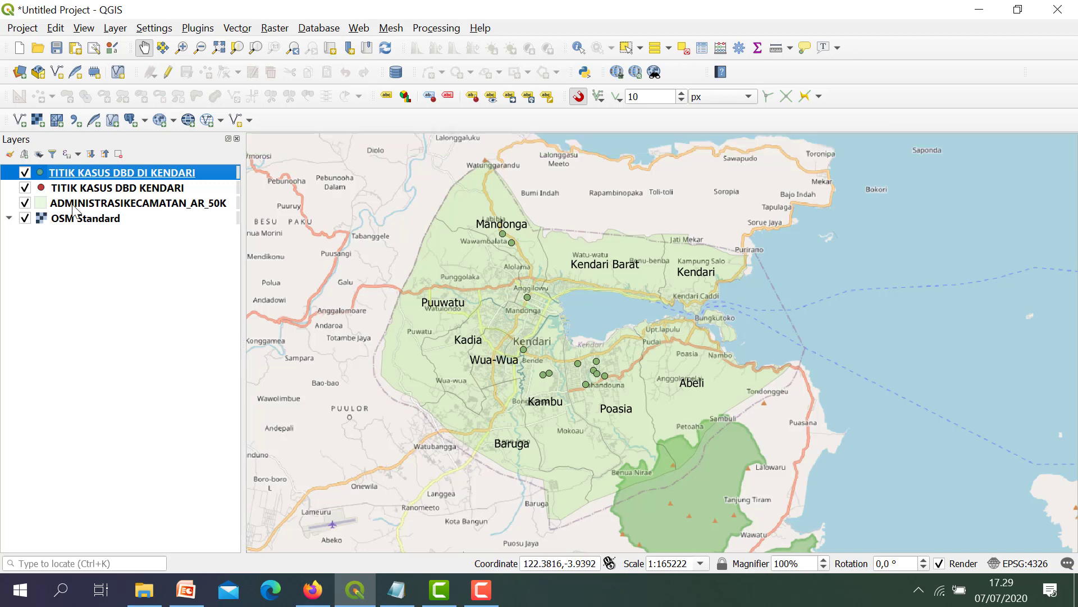
# Toggle the visibility of the original and exported case point layers to compare them, leaving both shown
pyautogui.click(25, 188)
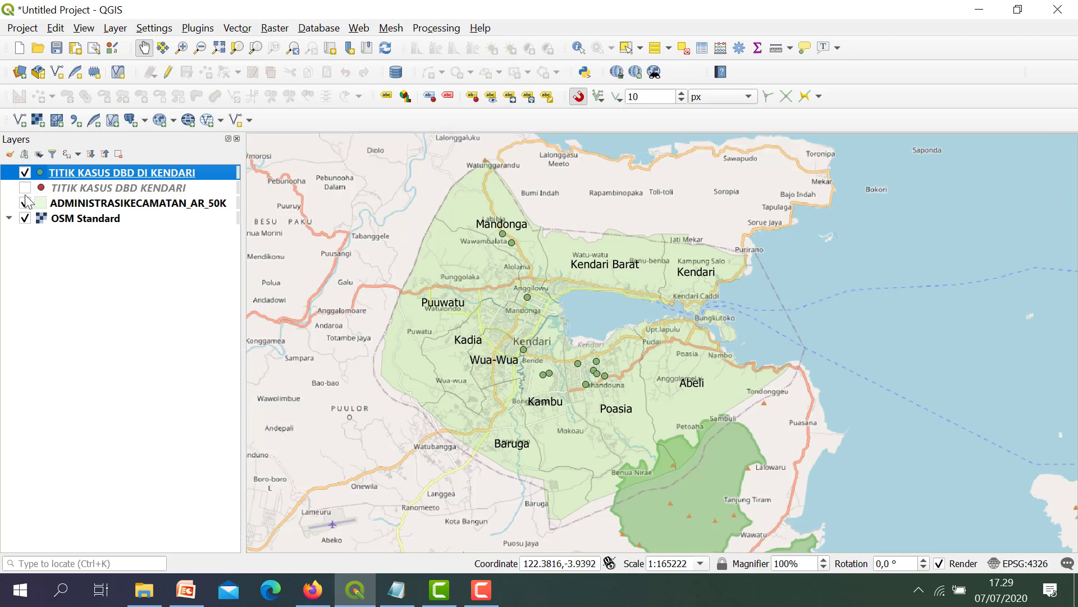
pyautogui.click(32, 188)
pyautogui.click(25, 172)
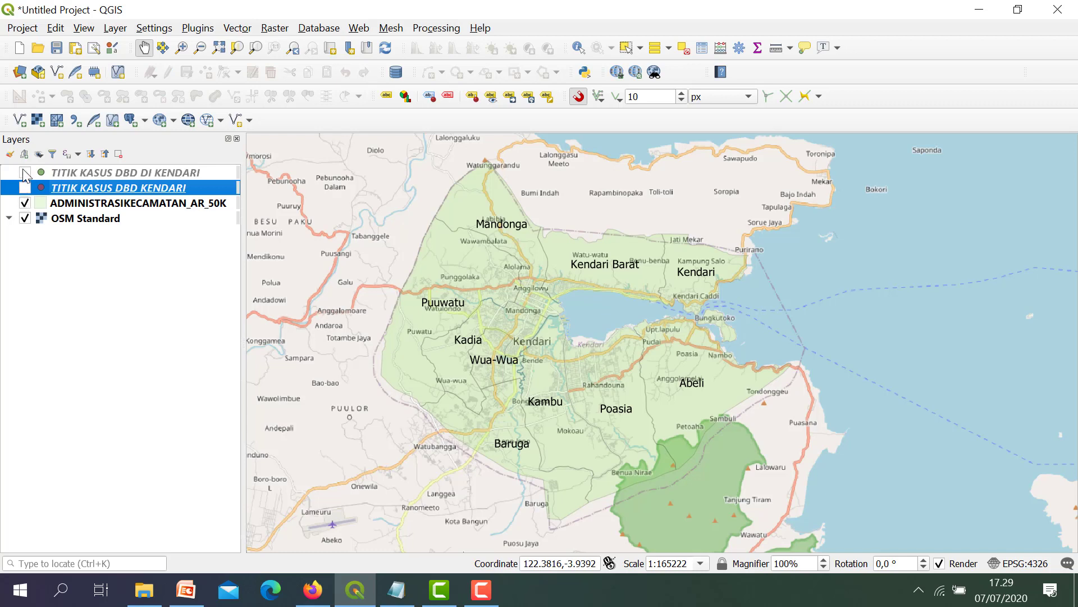
pyautogui.click(24, 173)
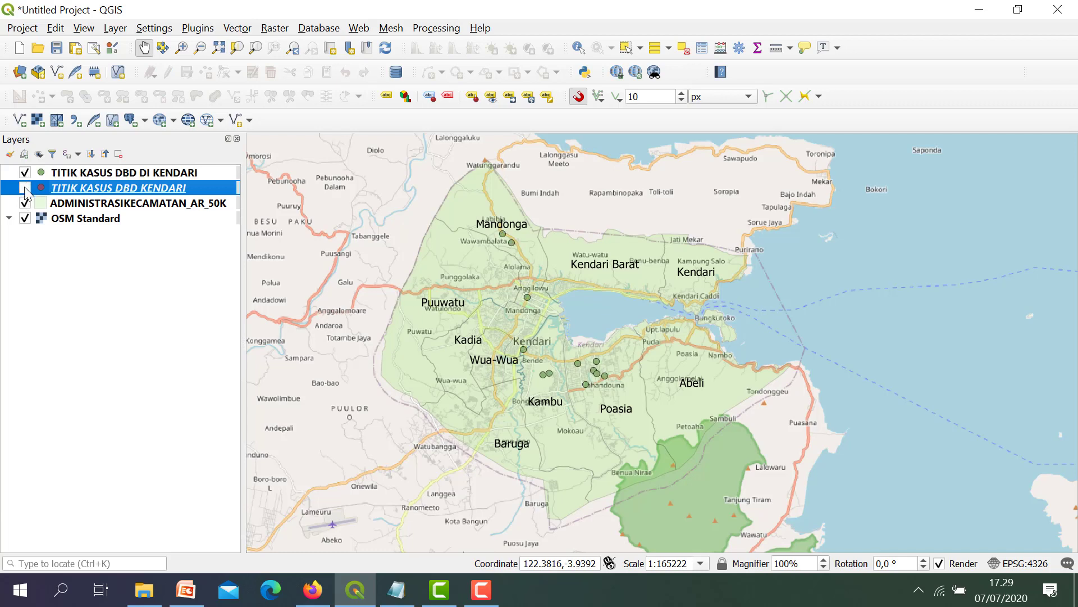
pyautogui.click(25, 189)
# Remove the original TITIK KASUS DBD KENDARI layer from the project
pyautogui.click(136, 178)
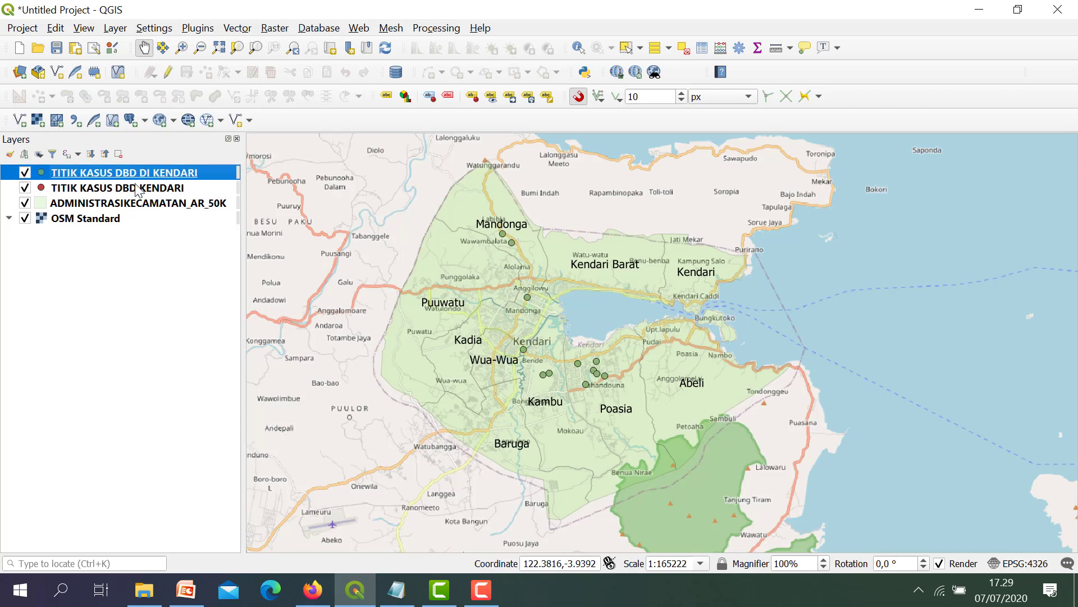
pyautogui.click(137, 189)
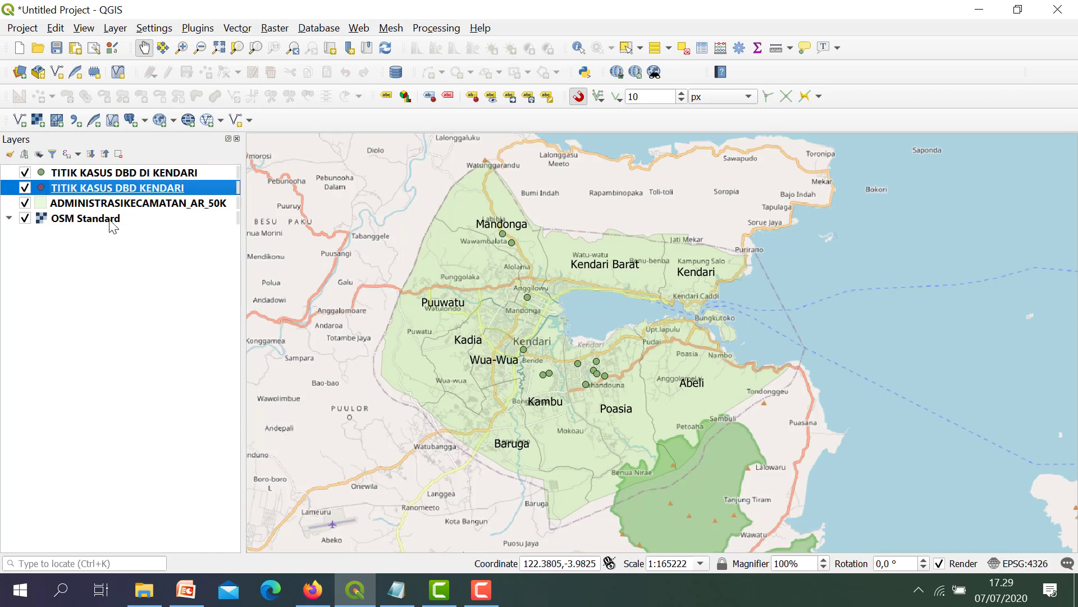
pyautogui.click(129, 174)
pyautogui.click(126, 188)
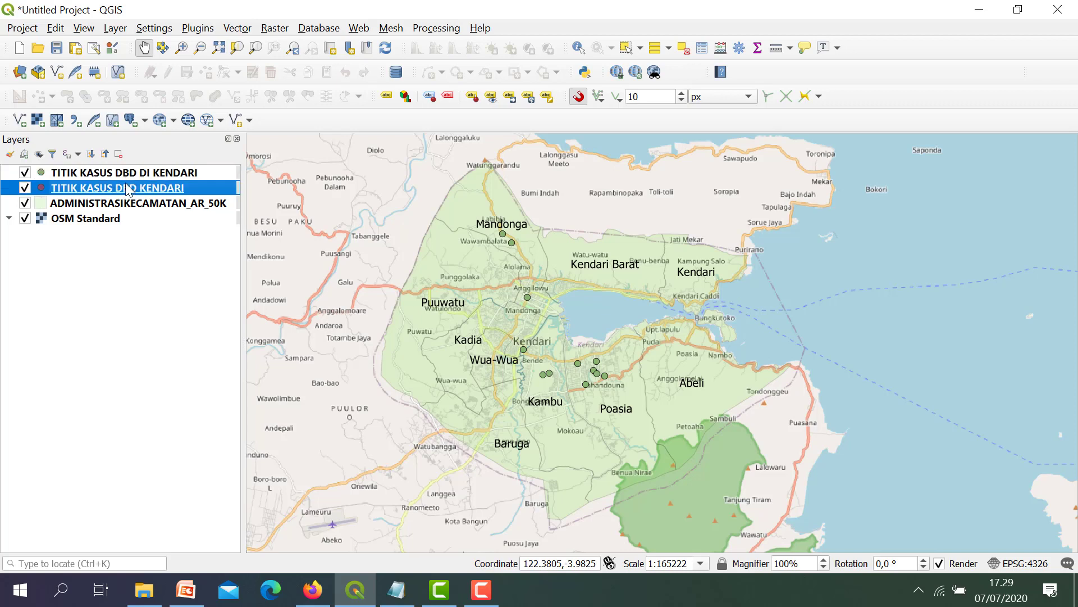
pyautogui.click(119, 154)
pyautogui.click(543, 314)
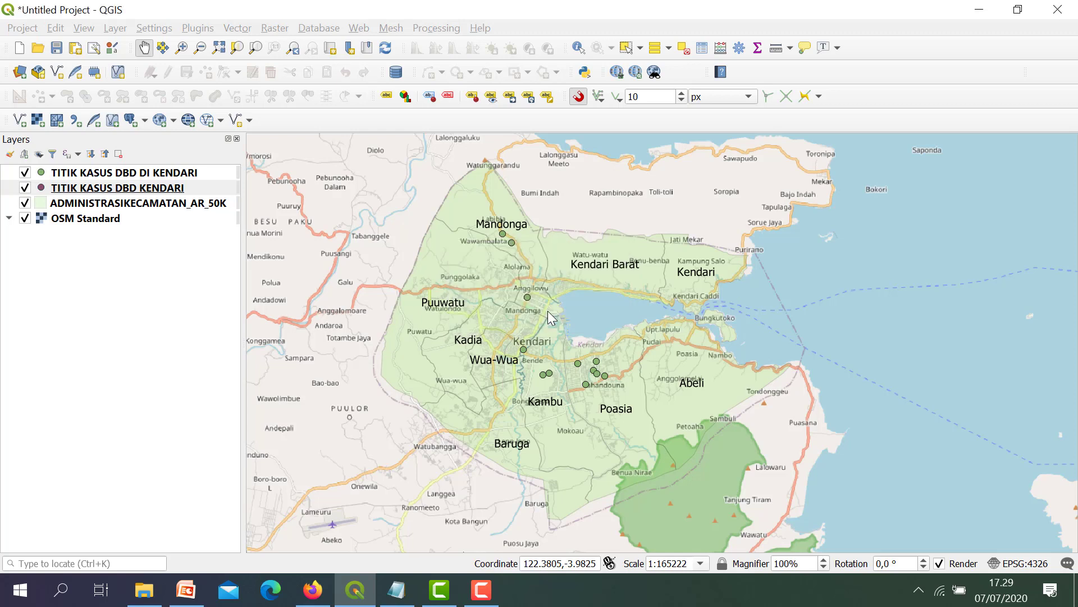
pyautogui.click(108, 203)
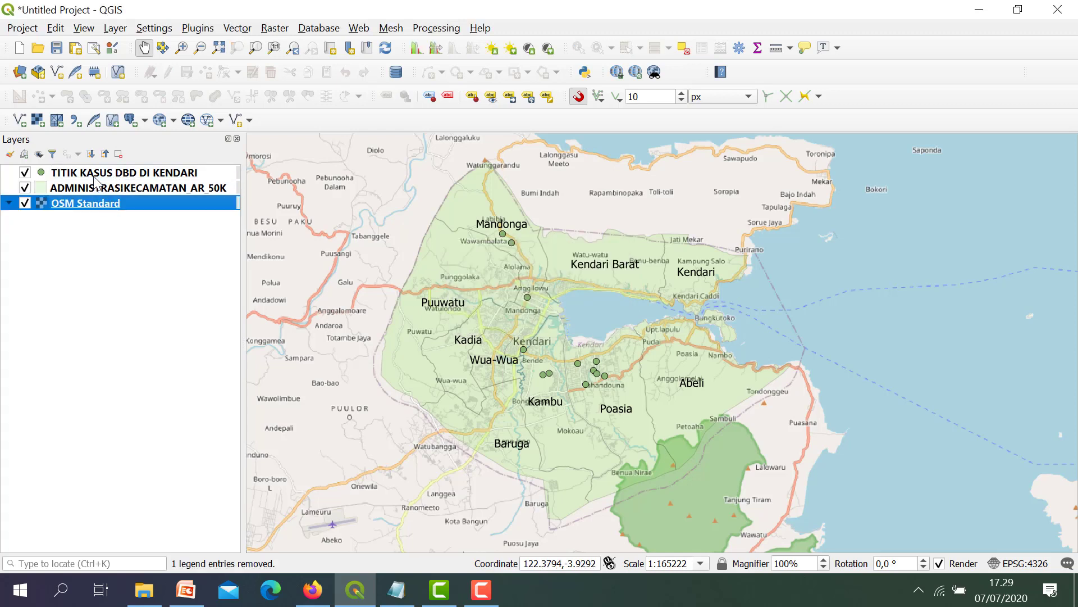
pyautogui.click(100, 178)
pyautogui.click(112, 204)
# Change the marker color of the TITIK KASUS DBD DI KENDARI layer to a bright pinkish red and apply the symbology
pyautogui.click(90, 176)
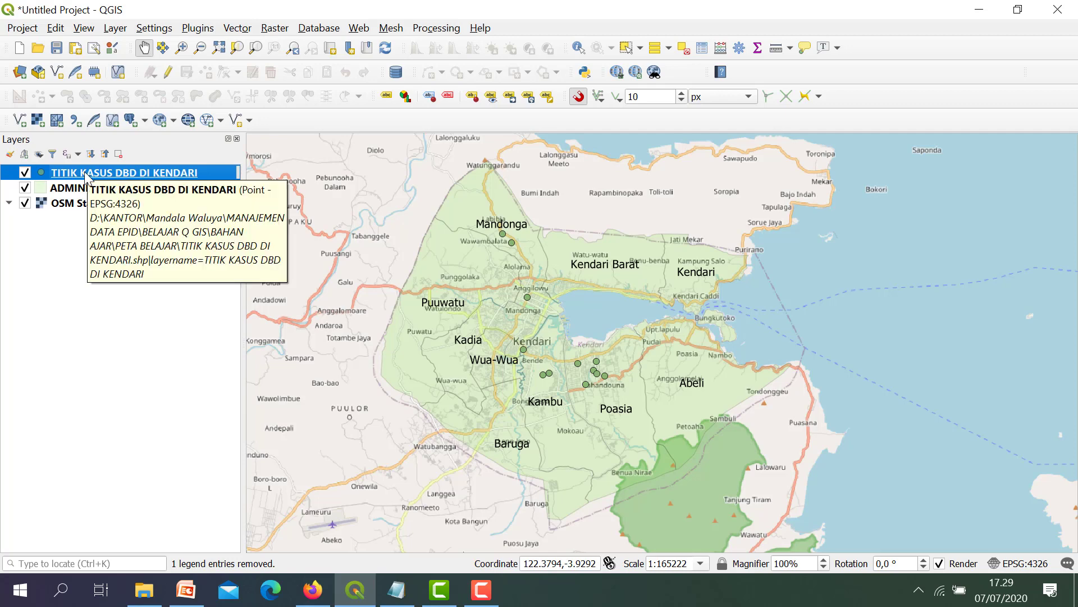
pyautogui.rightClick(85, 176)
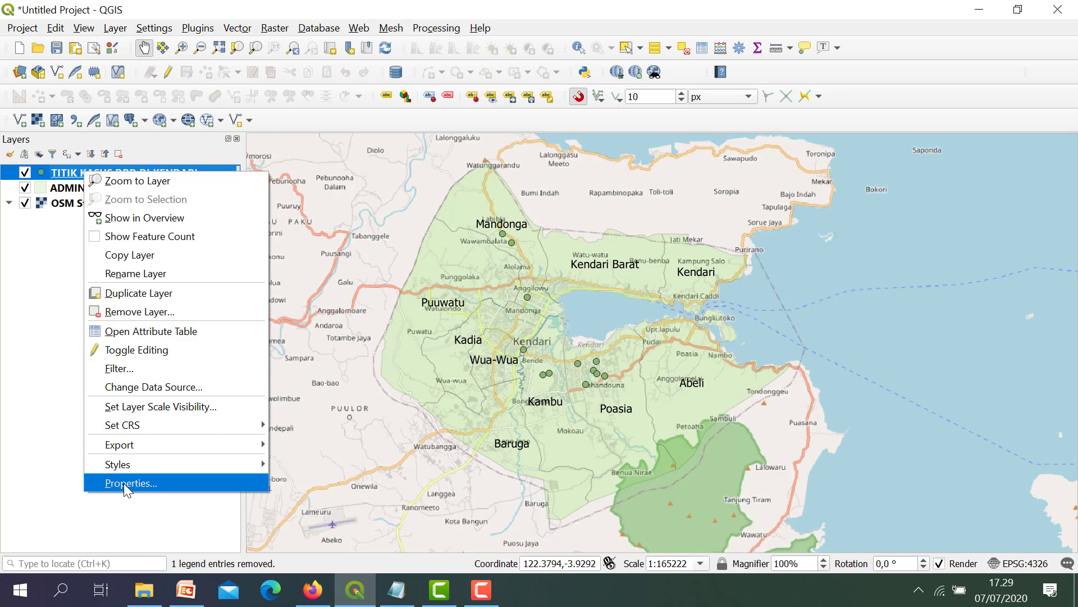
pyautogui.click(124, 483)
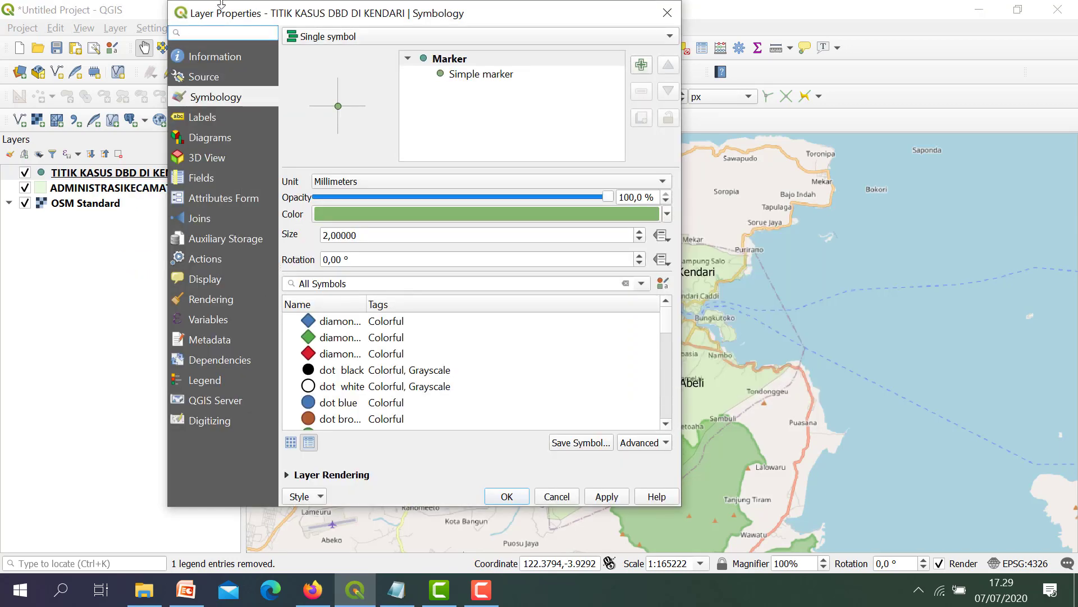
pyautogui.moveTo(551, 16); pyautogui.dragTo(489, 19)
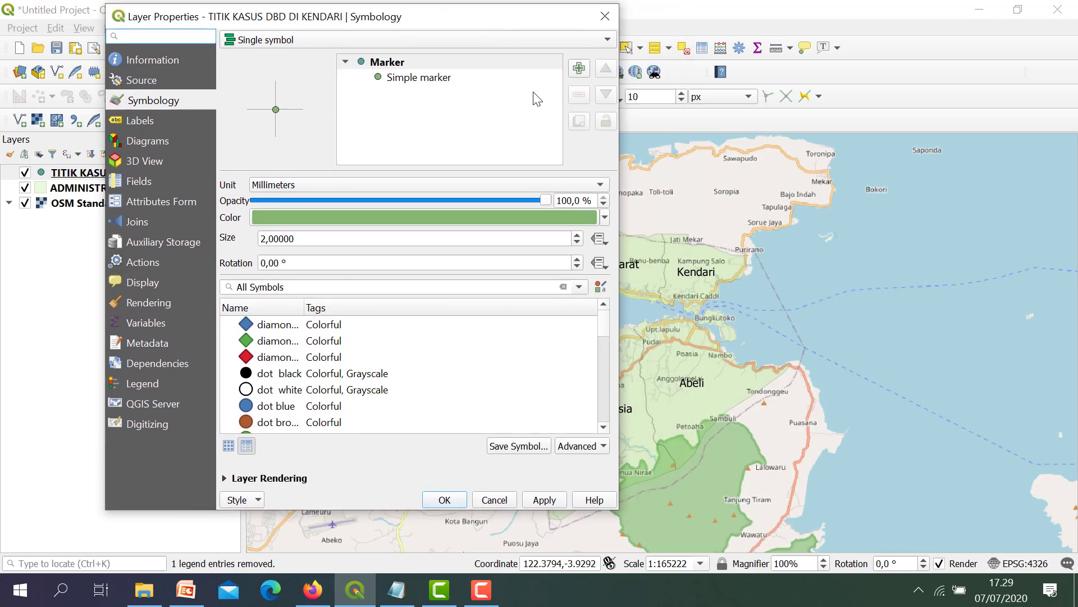
pyautogui.click(604, 218)
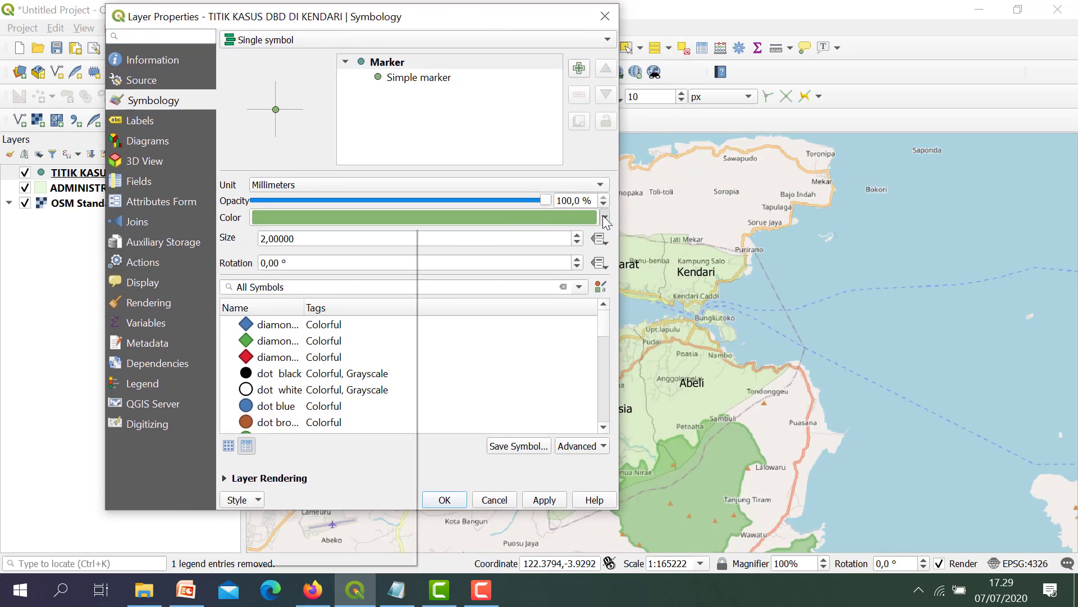
pyautogui.click(325, 442)
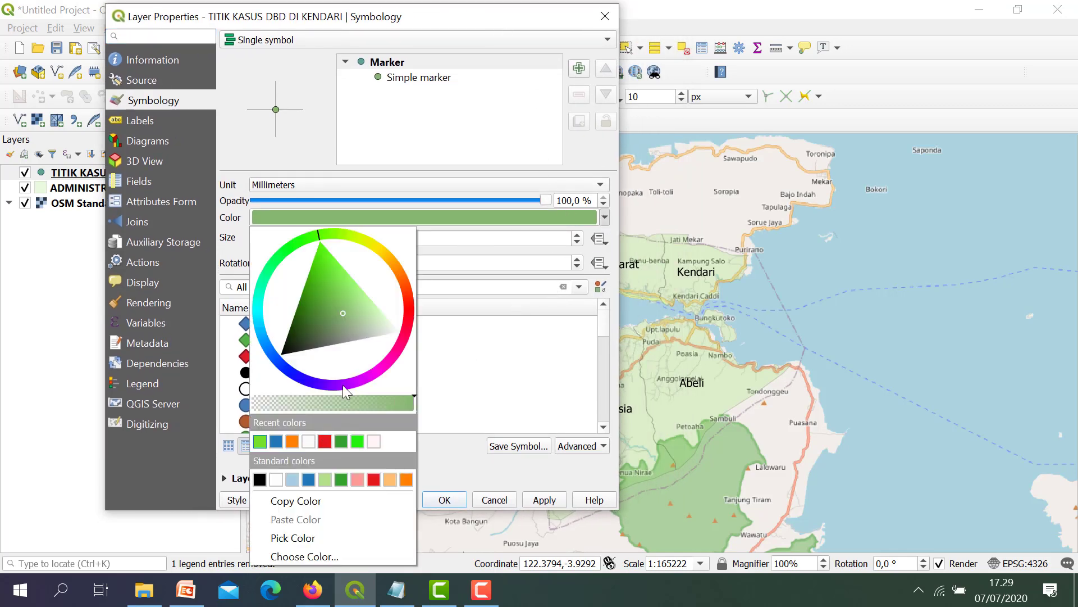
pyautogui.click(605, 218)
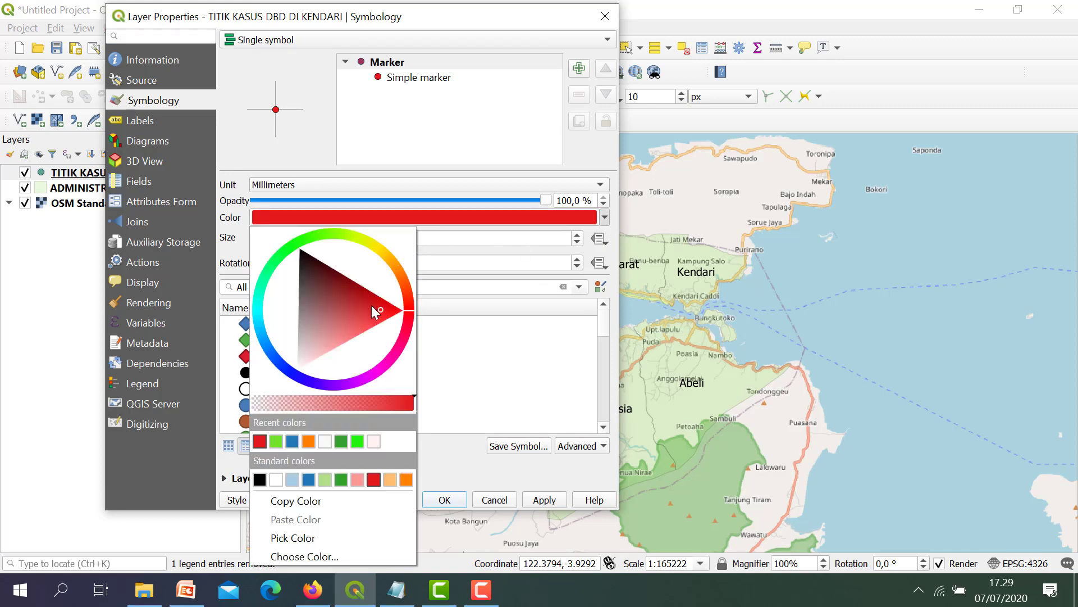
pyautogui.moveTo(372, 305)
pyautogui.mouseDown()
pyautogui.moveTo(389, 298)
pyautogui.moveTo(349, 361)
pyautogui.moveTo(349, 349)
pyautogui.moveTo(397, 331)
pyautogui.moveTo(406, 282)
pyautogui.moveTo(382, 256)
pyautogui.moveTo(404, 328)
pyautogui.moveTo(366, 316)
pyautogui.moveTo(379, 326)
pyautogui.mouseUp()
pyautogui.click(362, 325)
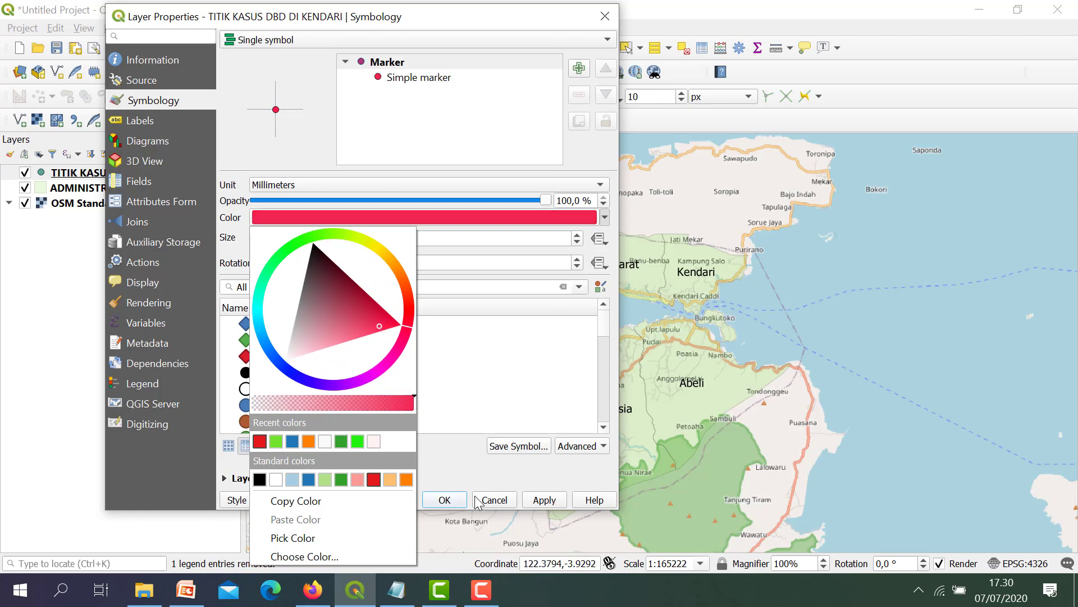
pyautogui.click(531, 500)
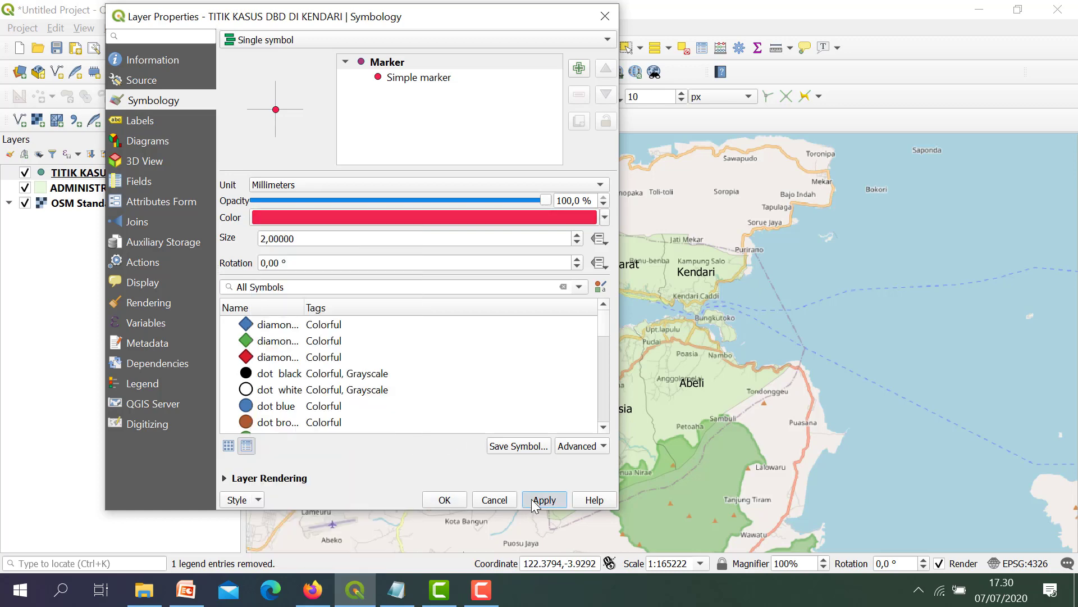
pyautogui.click(437, 500)
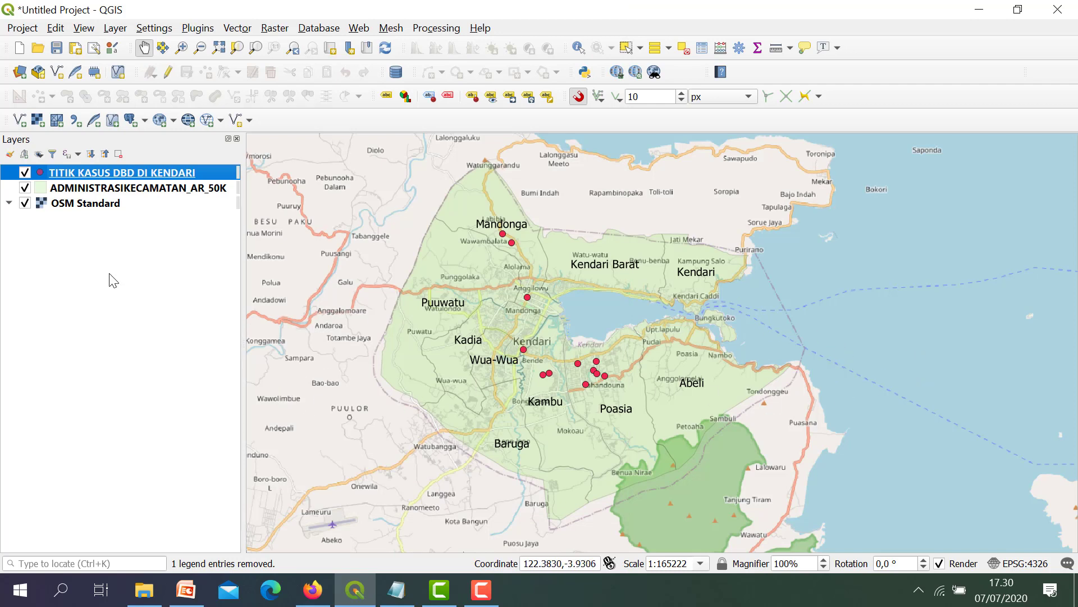
# Inspect the recolored case points against the Kendari districts at closer and wider zoom levels
pyautogui.click(88, 312)
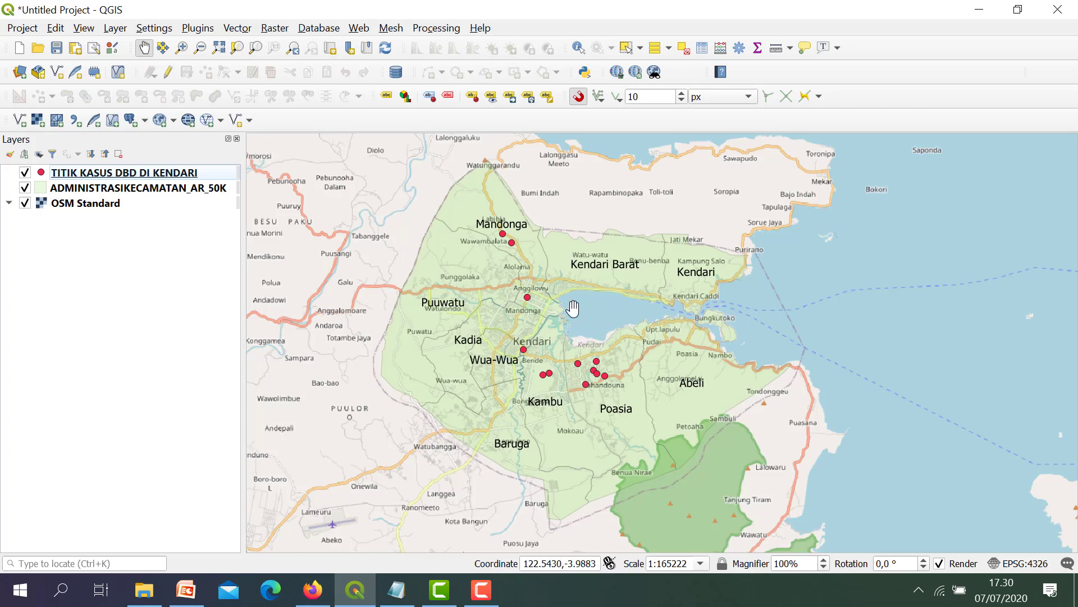
pyautogui.scroll(1, 564, 299)
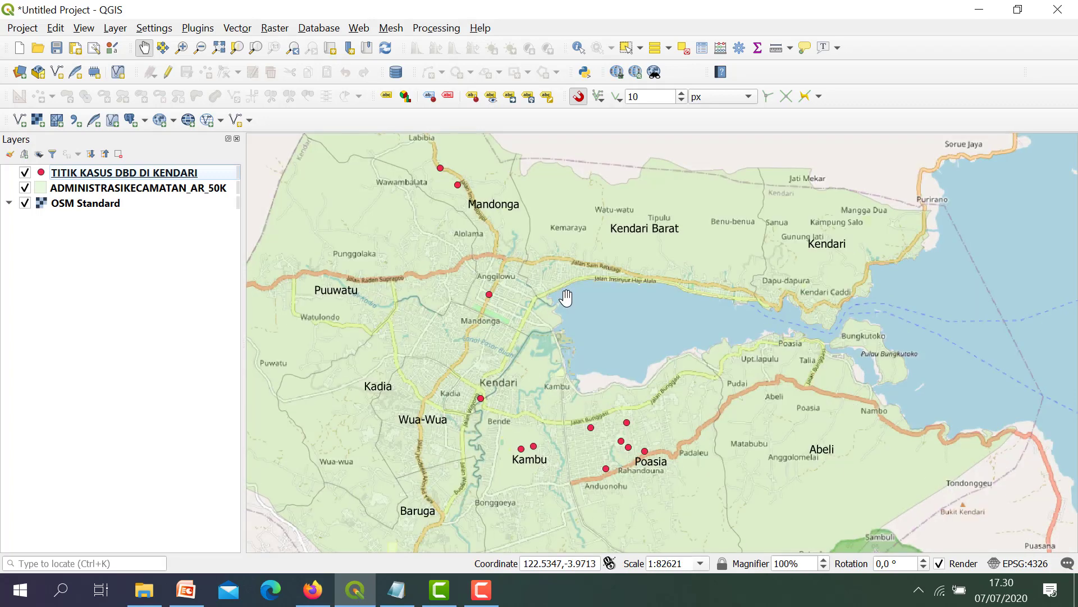
pyautogui.scroll(-1, 567, 298)
pyautogui.moveTo(886, 510)
pyautogui.mouseDown()
pyautogui.moveTo(887, 485)
pyautogui.moveTo(891, 513)
pyautogui.mouseUp()
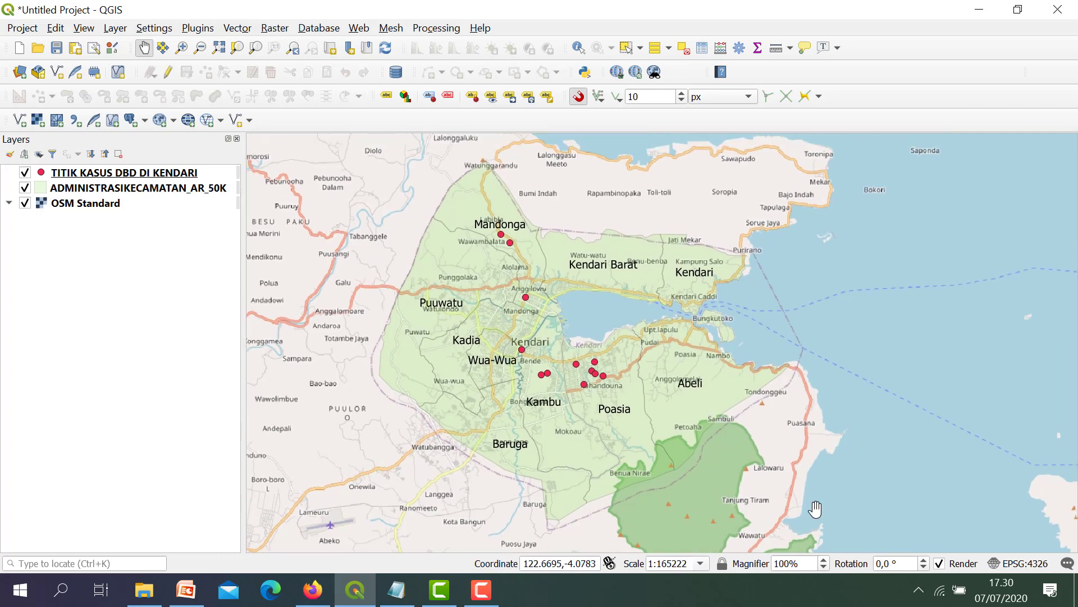